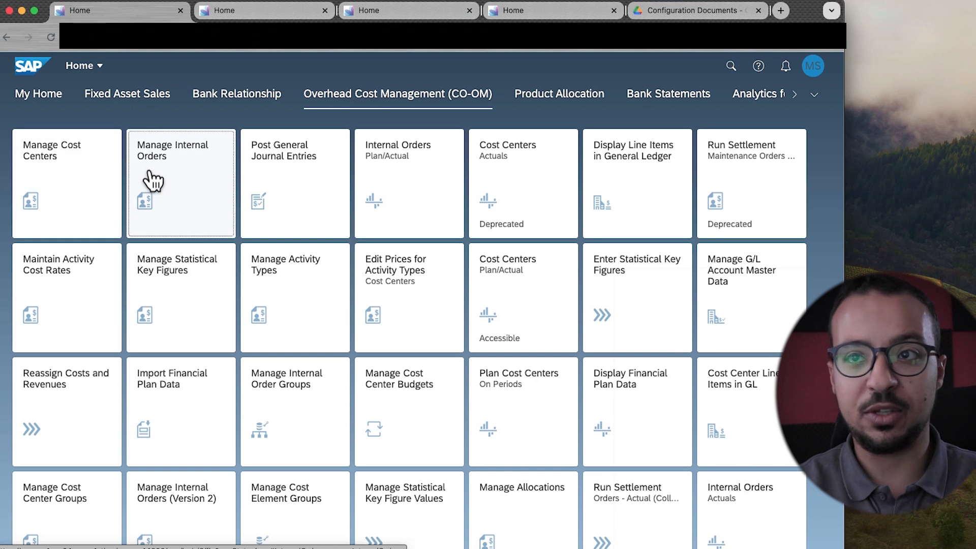
Step: Open Manage Internal Orders and list the Marketing Campaign Jan 24 order, filtering by company code AG00 and its internal order number
click(184, 189)
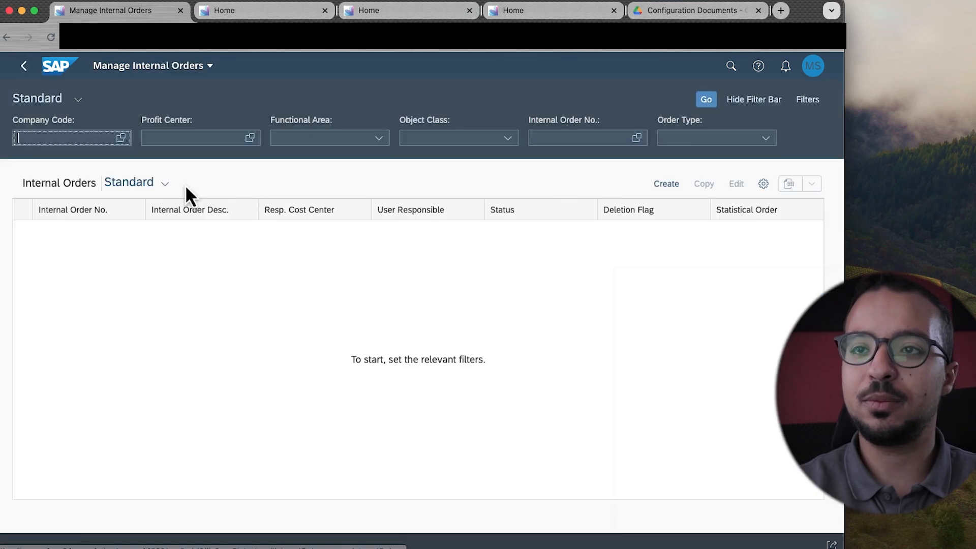
text(A)
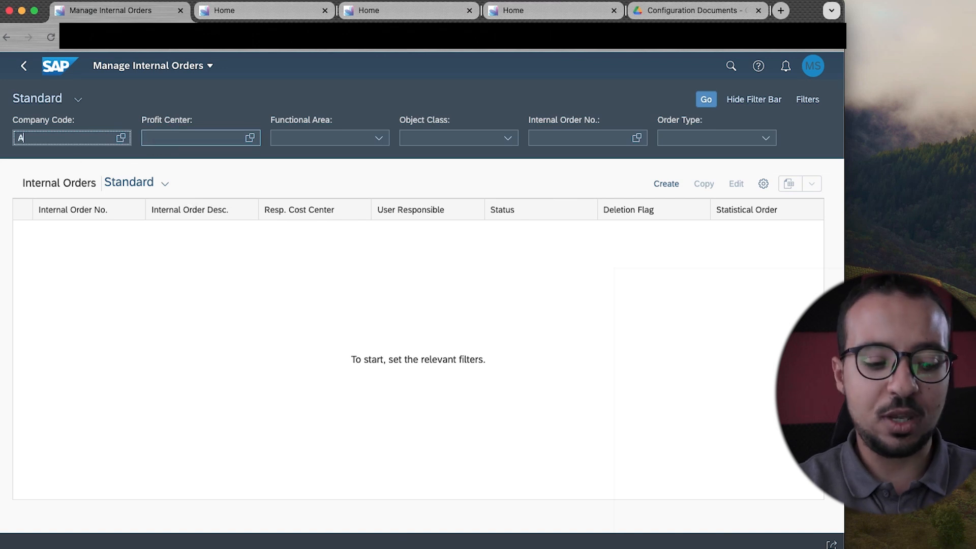
text(G00)
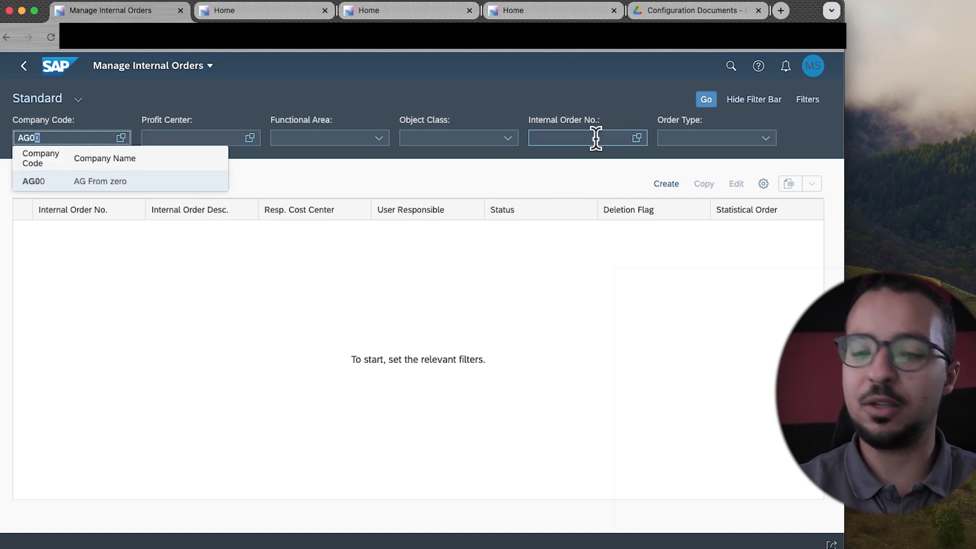
click(595, 138)
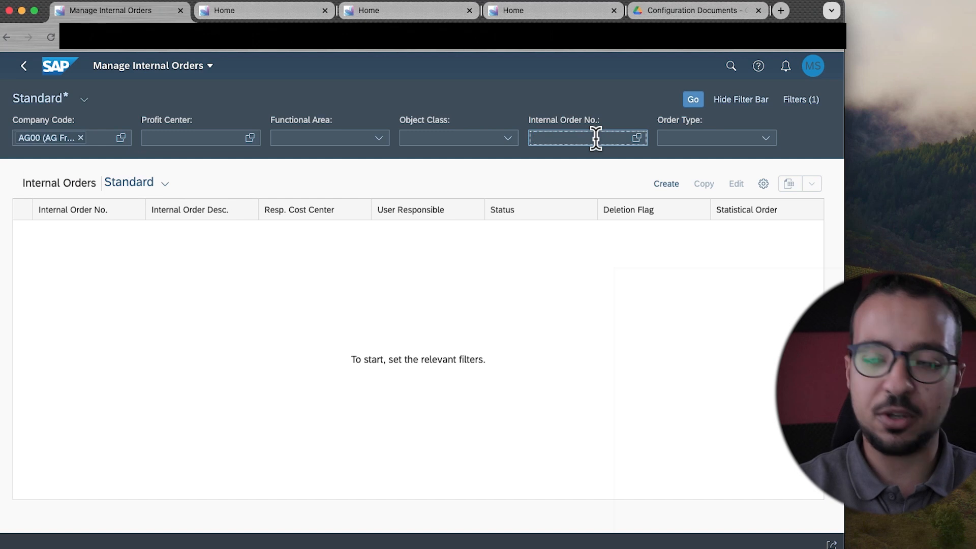
text(400121)
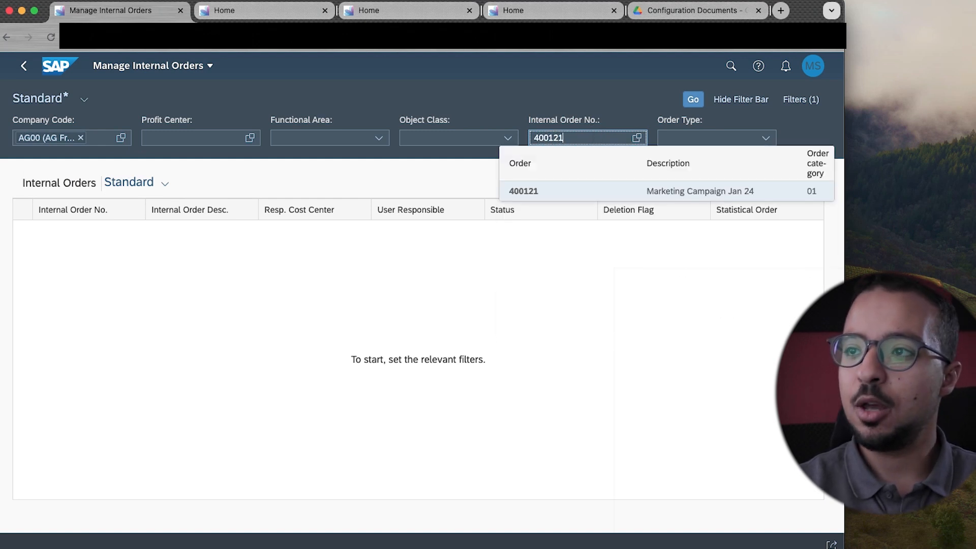
click(651, 192)
key(Return)
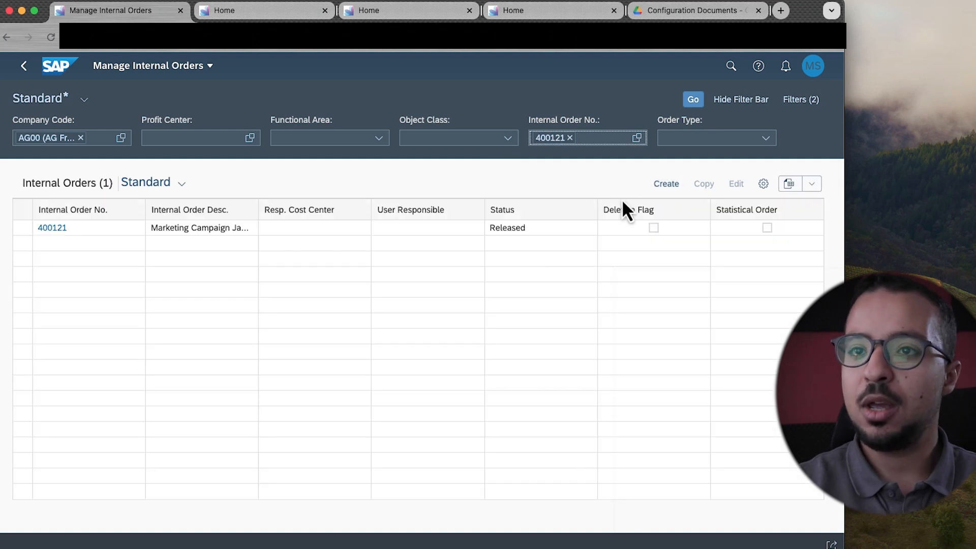
Step: Open the Marketing Campaign Jan 24 order and examine its general data, status, control and period-end closing settings
click(53, 230)
click(114, 244)
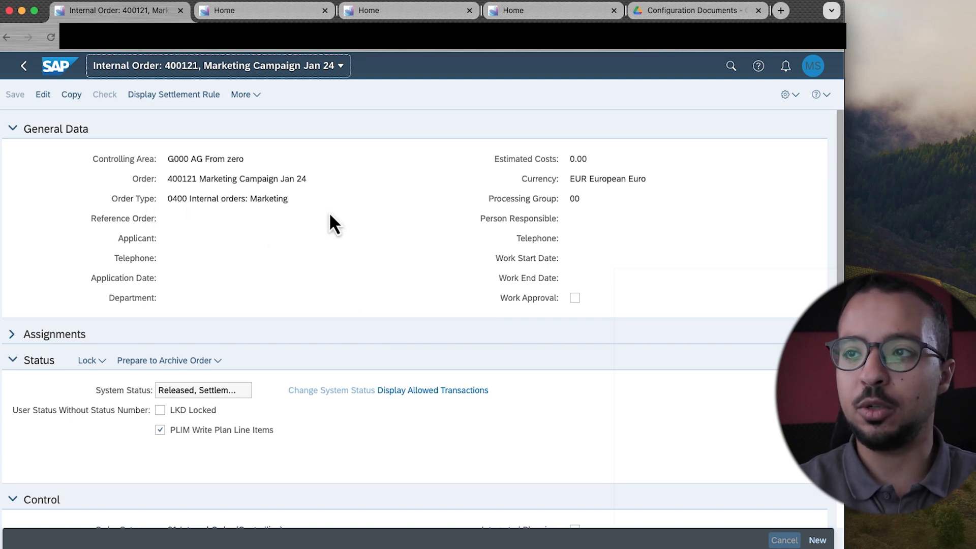
scroll(258, 333, down, 5)
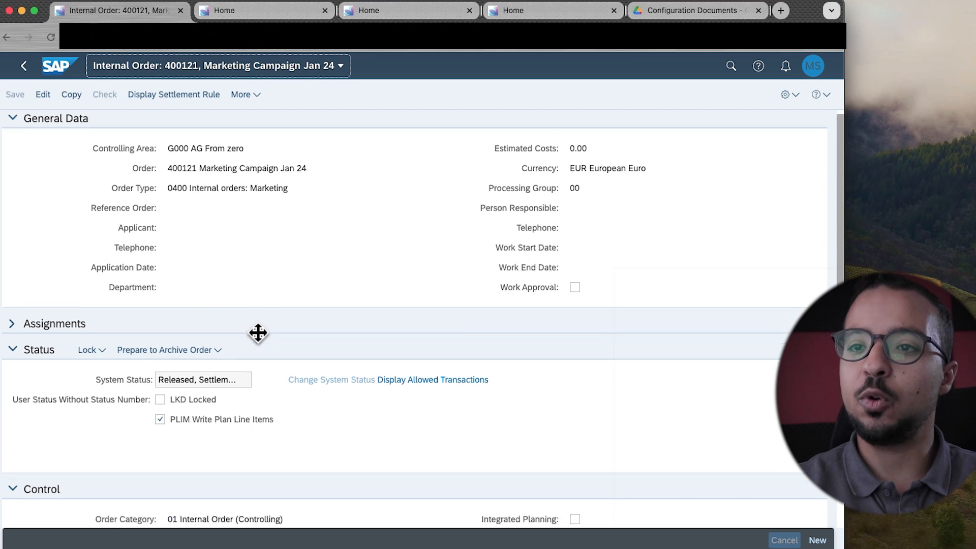
scroll(260, 332, down, 2)
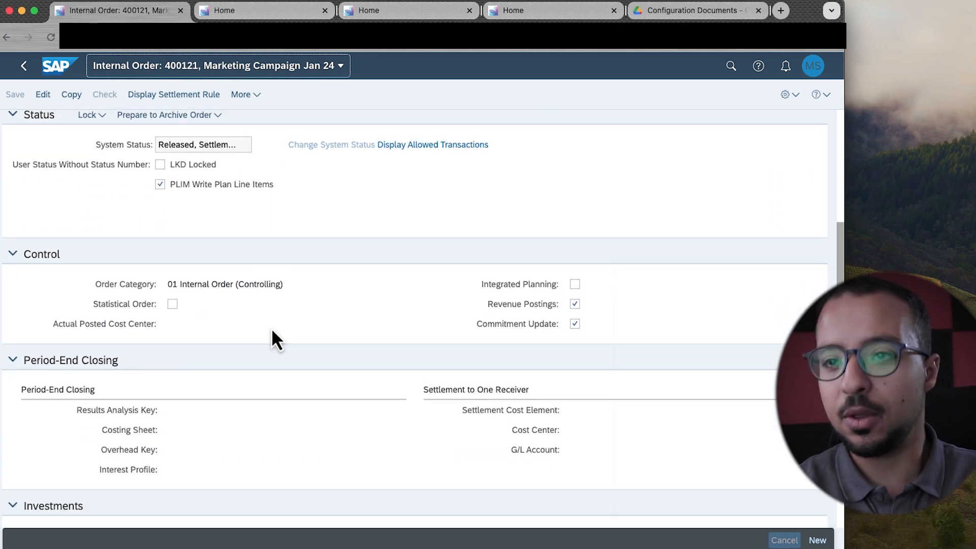
scroll(351, 334, down, 2)
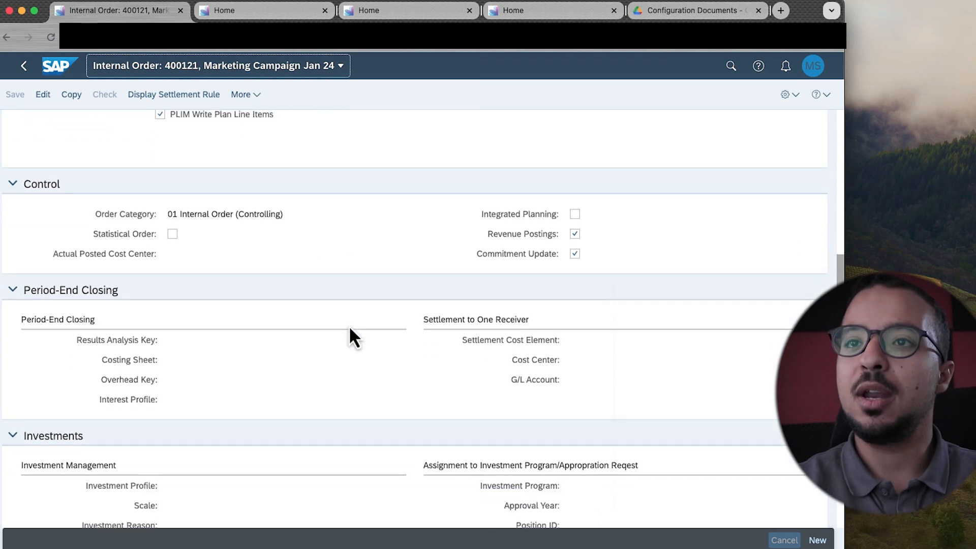
scroll(351, 333, up, 4)
Step: Display the internal order's settlement rule and examine the cost center receivers and their percentages
click(169, 104)
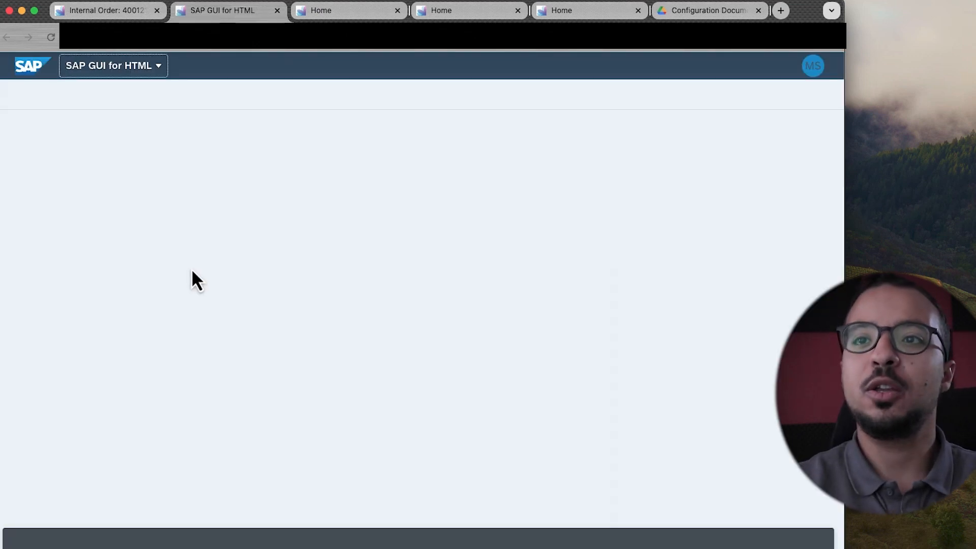
click(104, 229)
click(100, 246)
click(93, 229)
click(90, 242)
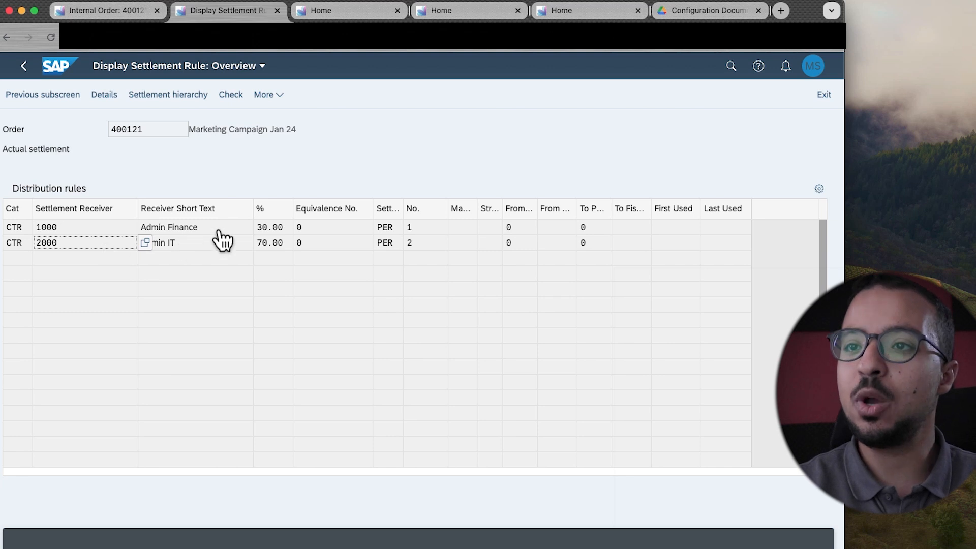
click(270, 246)
click(260, 277)
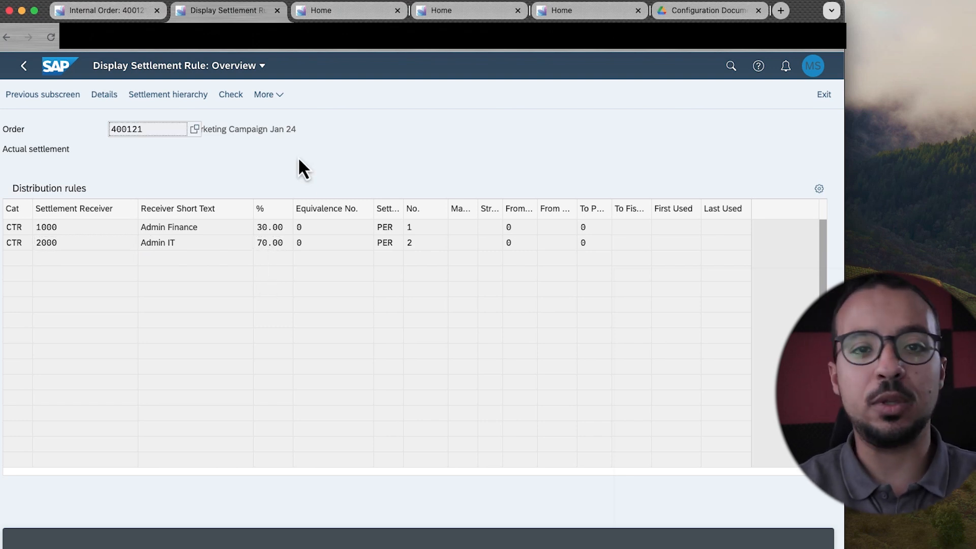
Step: Review the settlement parameters of the order's settlement rule, including the settlement profile and allocation structure, and close the display
click(277, 102)
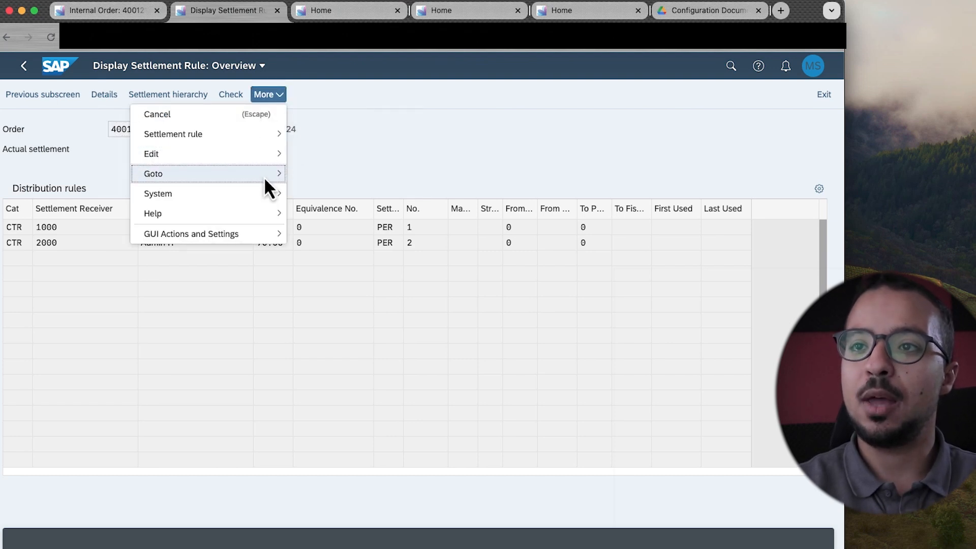
mouse_move(260, 178)
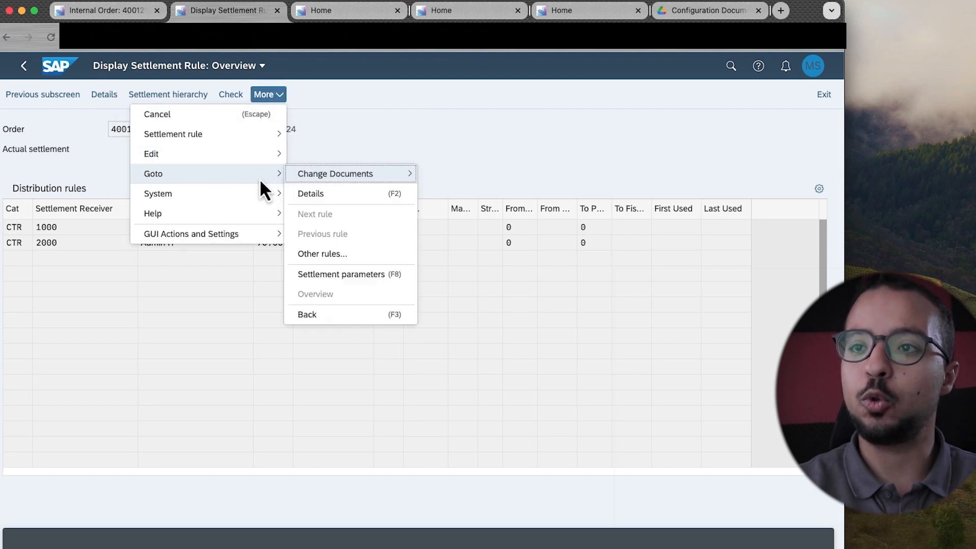
click(364, 284)
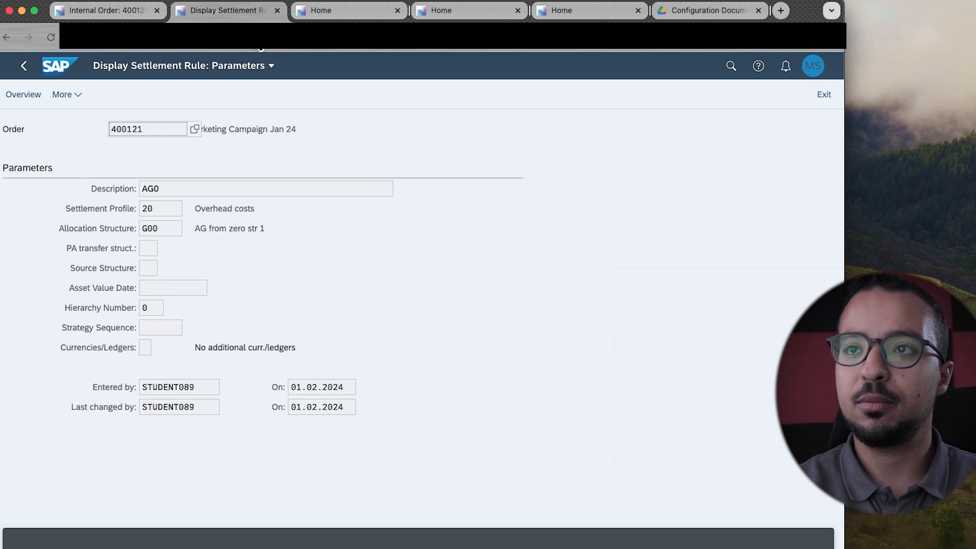
click(277, 10)
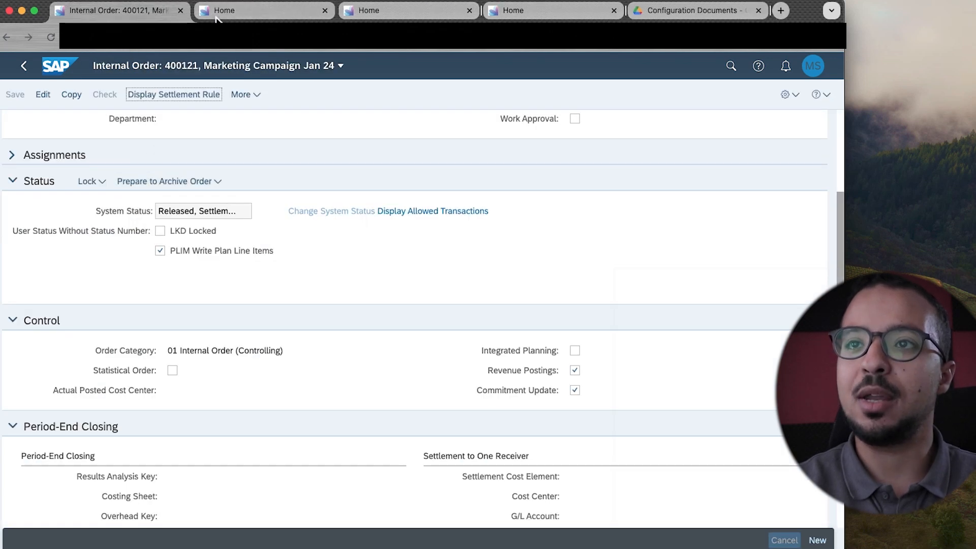
Step: Open the Internal Orders Plan/Actual report in the second browser window tab and hide its Navigation Panel
click(235, 11)
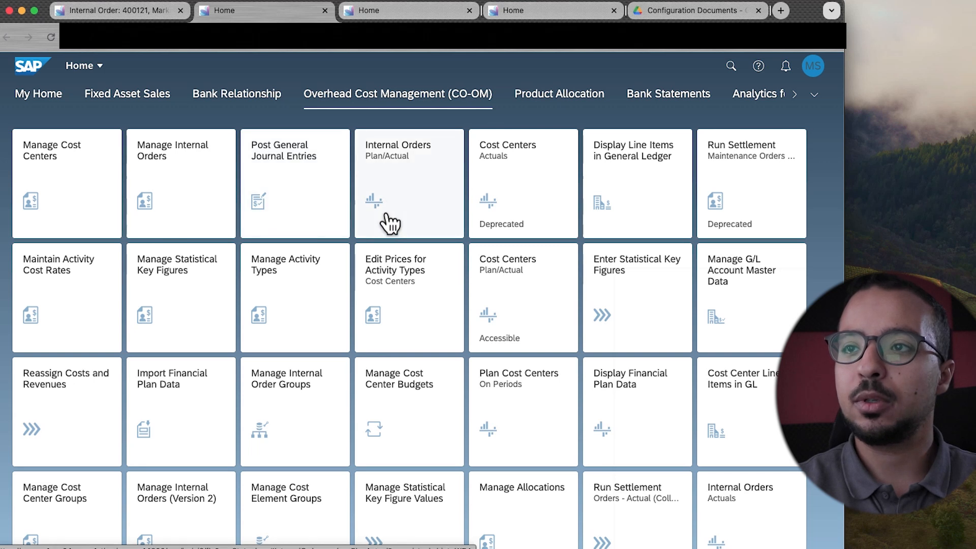
click(406, 187)
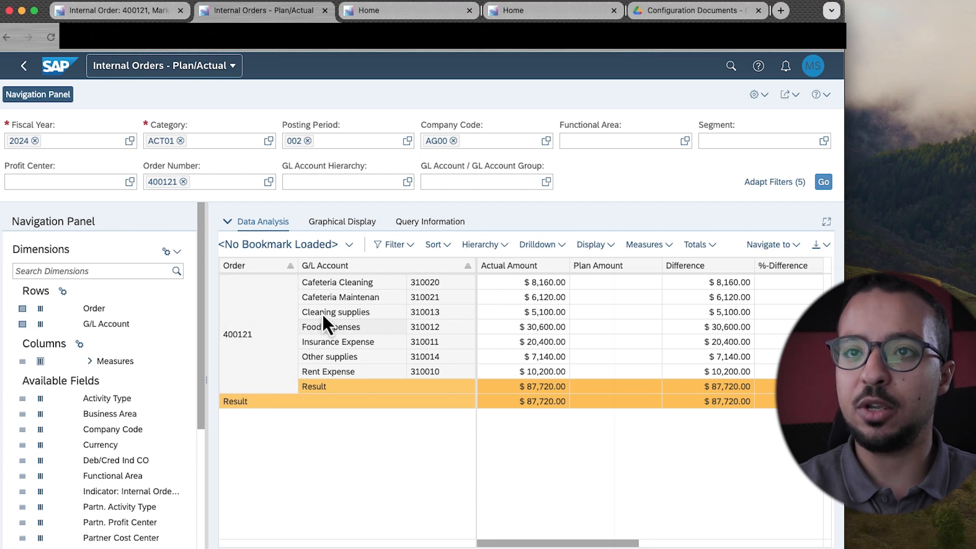
click(49, 96)
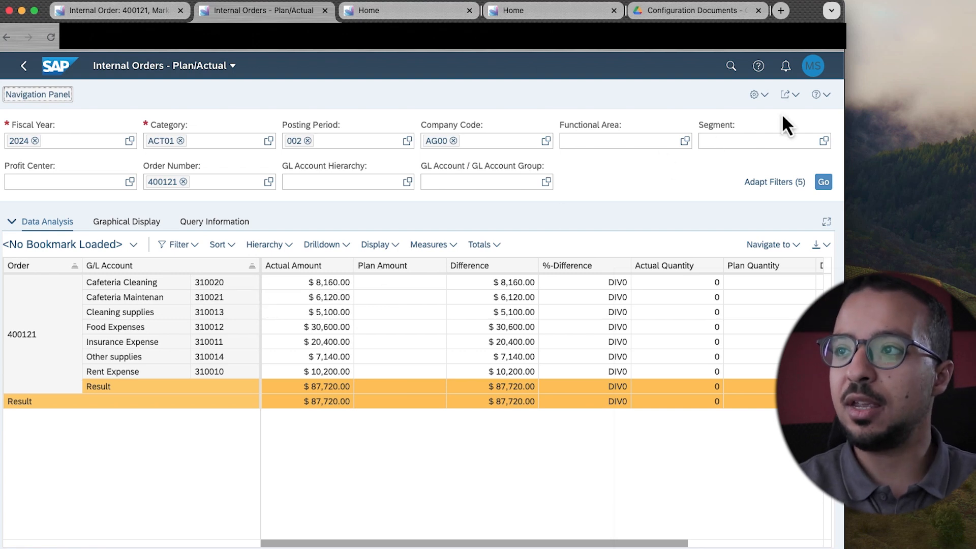
Step: Review the Save as Tile options for the Plan/Actual report and its available groups without saving a tile
click(790, 95)
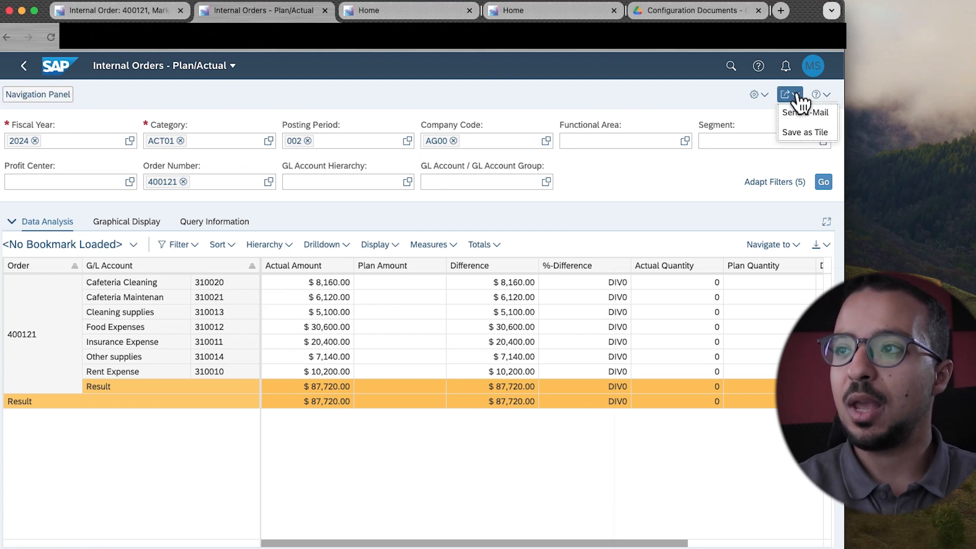
click(811, 135)
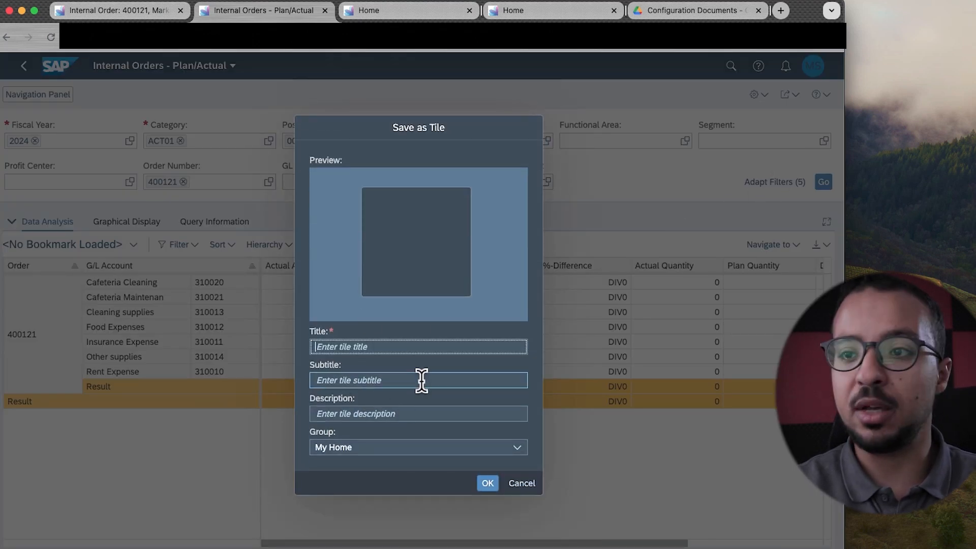
click(390, 448)
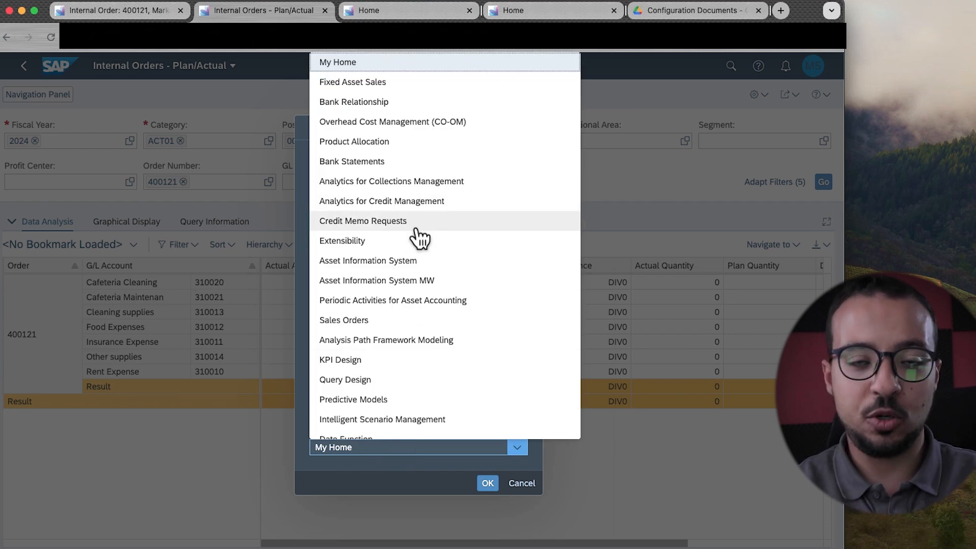
click(640, 173)
click(522, 484)
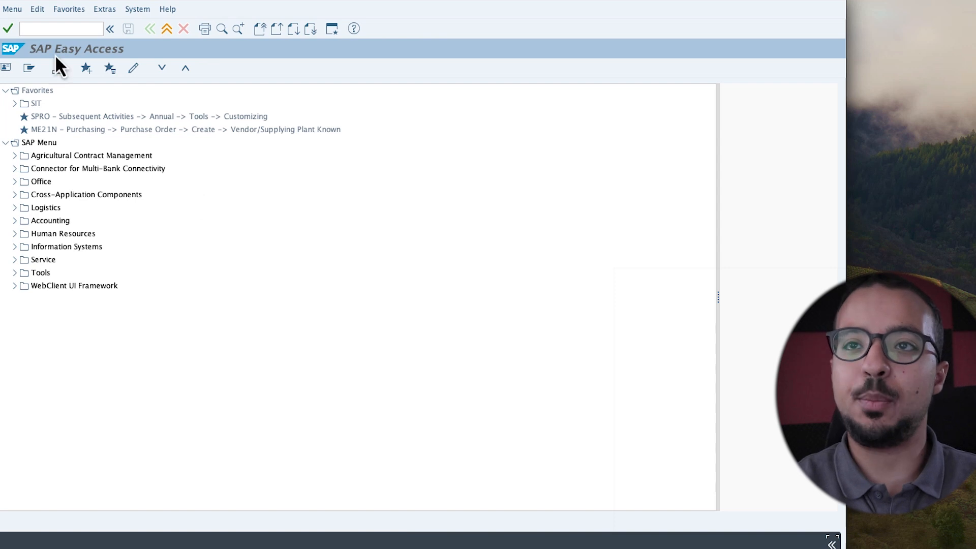
Step: Switch to SAP GUI, run transaction spro and display the SAP Reference IMG
click(55, 28)
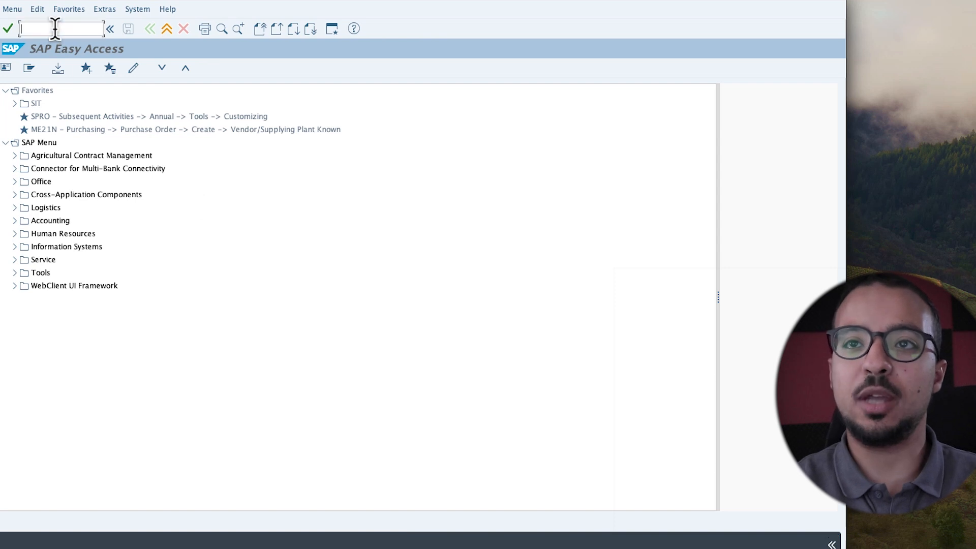
text(s)
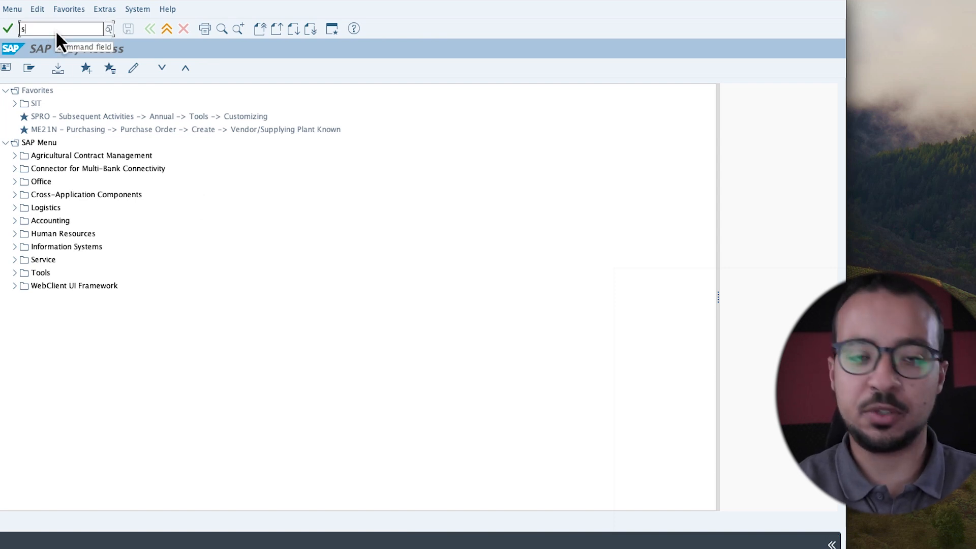
text(pro)
key(Return)
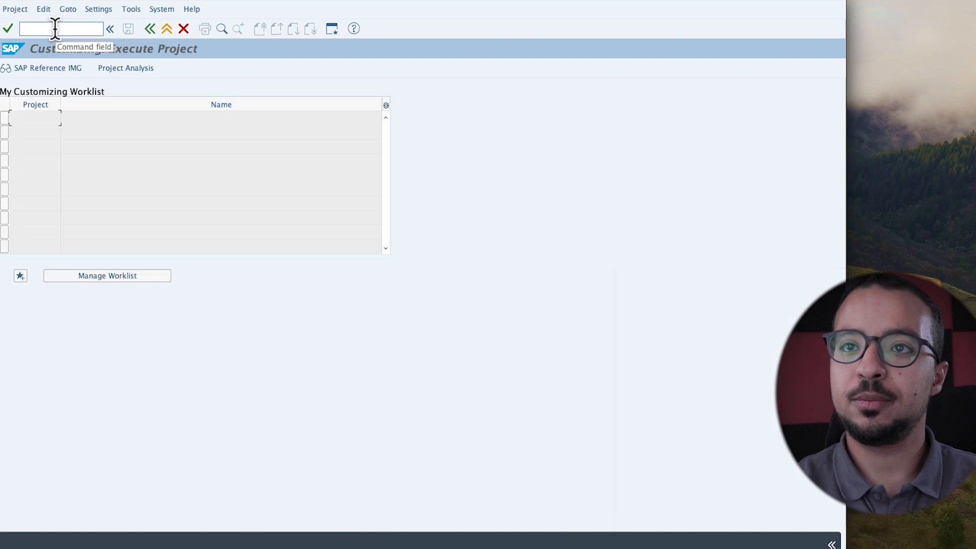
click(45, 70)
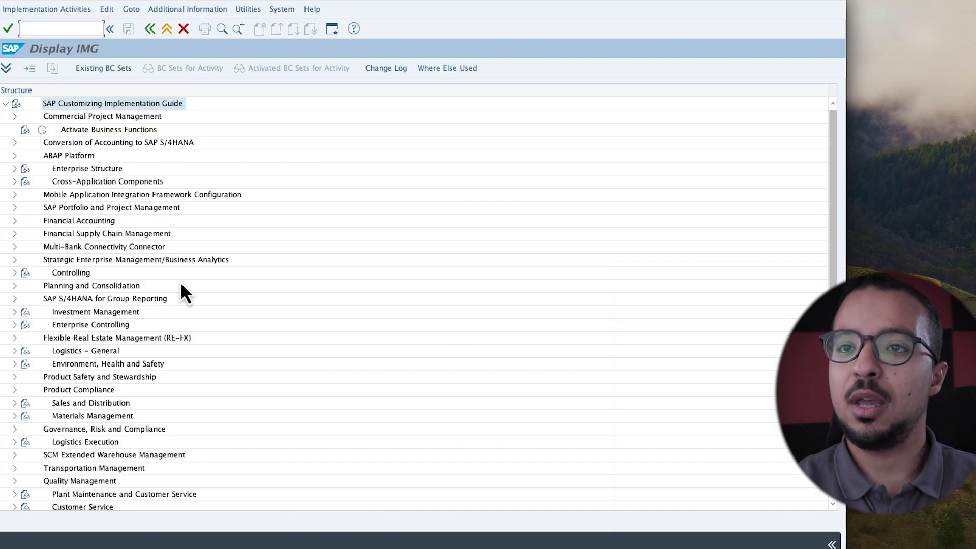
Step: Expand the IMG structure along Controlling, Internal Orders, Actual Postings and Settlement to reach the settlement customizing activities
click(15, 273)
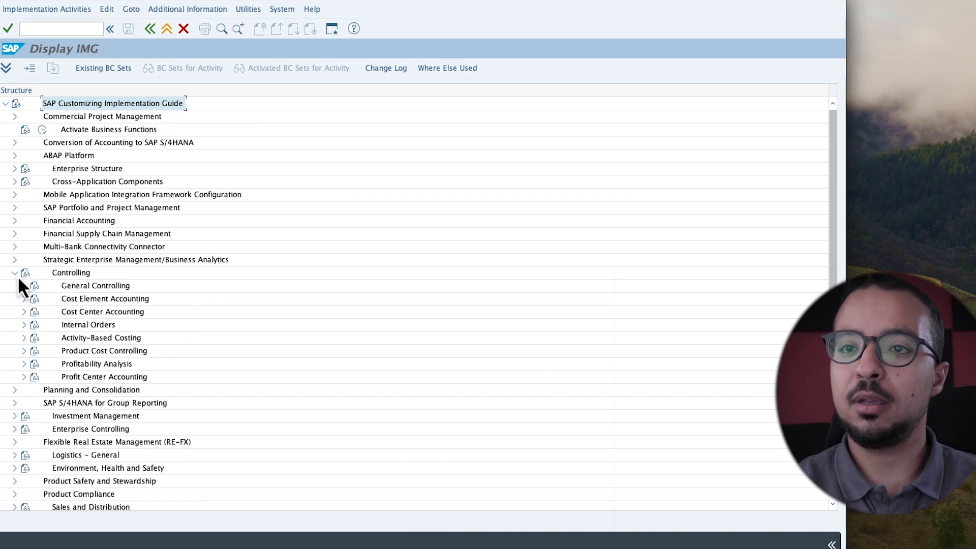
click(24, 326)
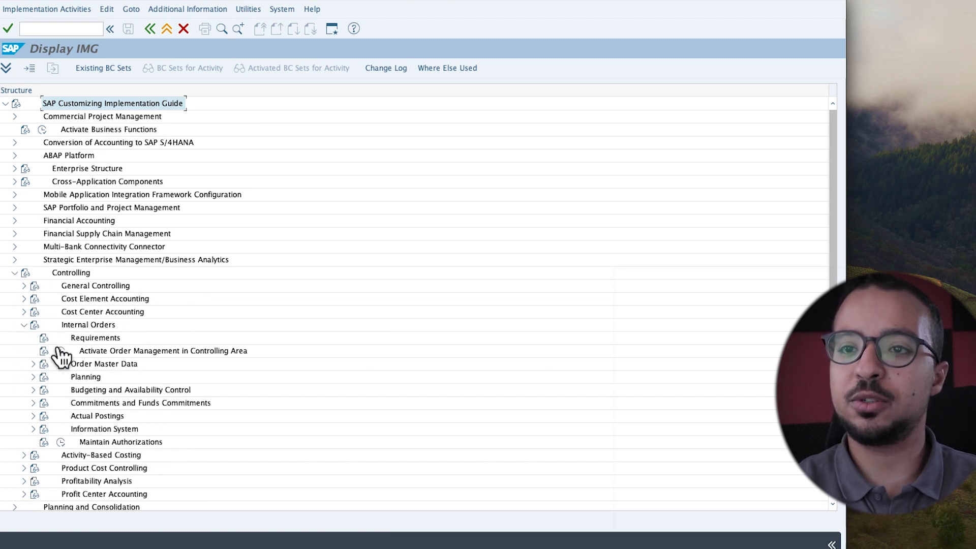
scroll(64, 394, down, 4)
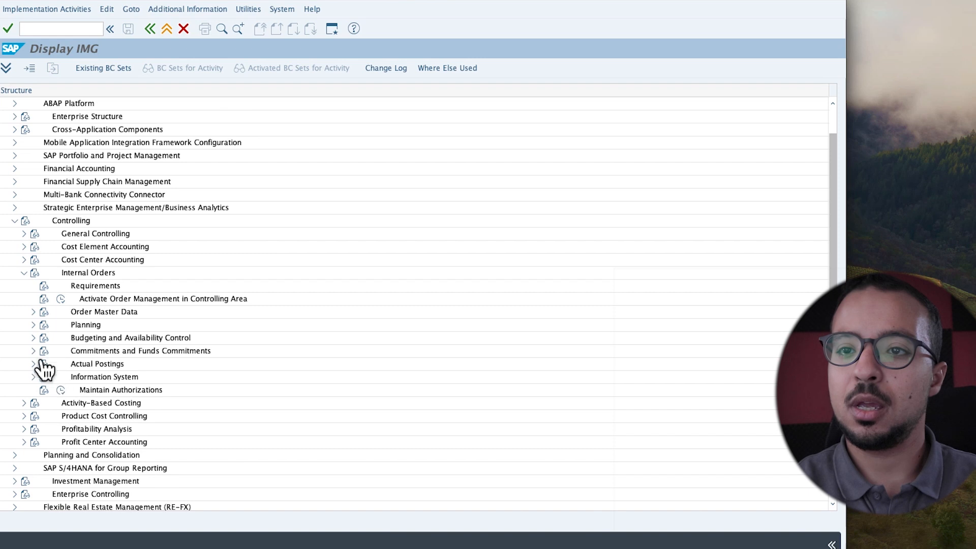
click(33, 364)
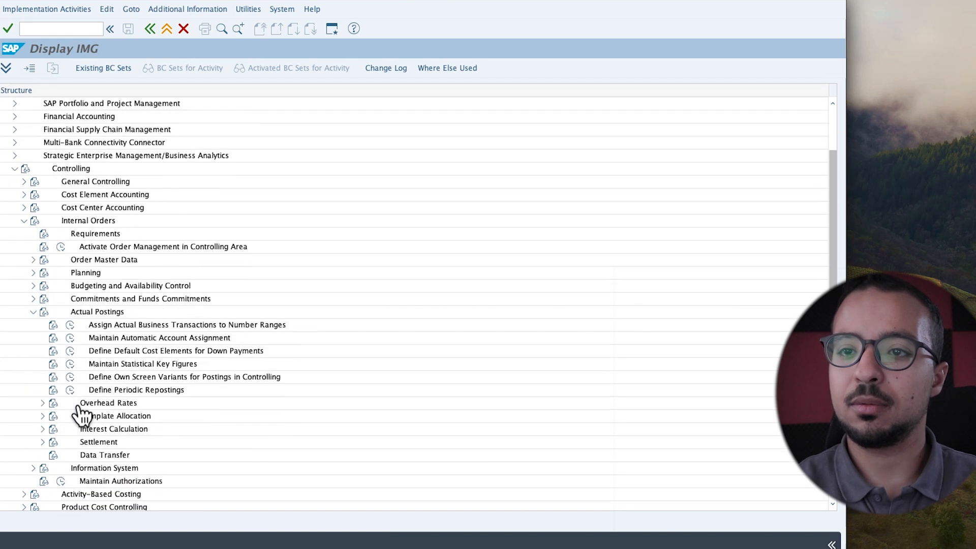
scroll(57, 414, down, 2)
scroll(43, 419, down, 1)
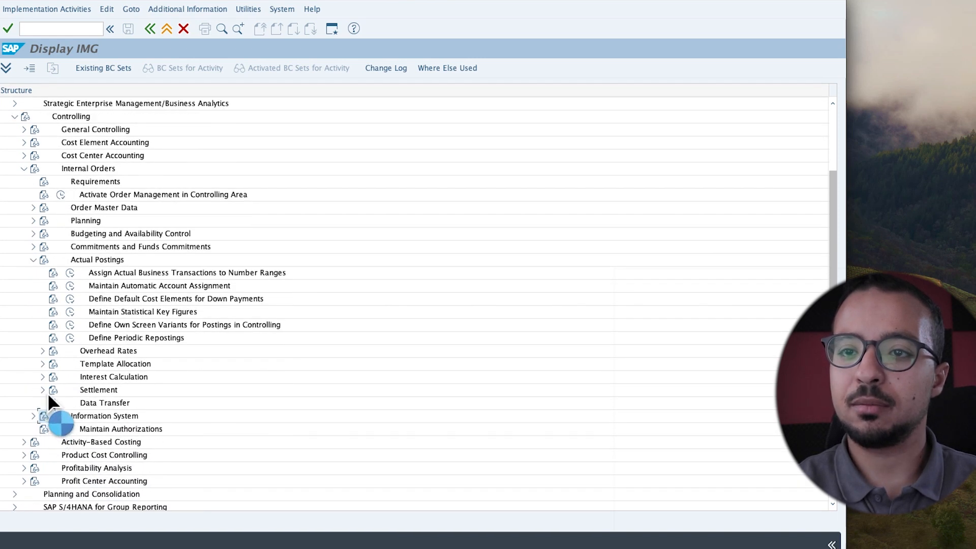
click(55, 417)
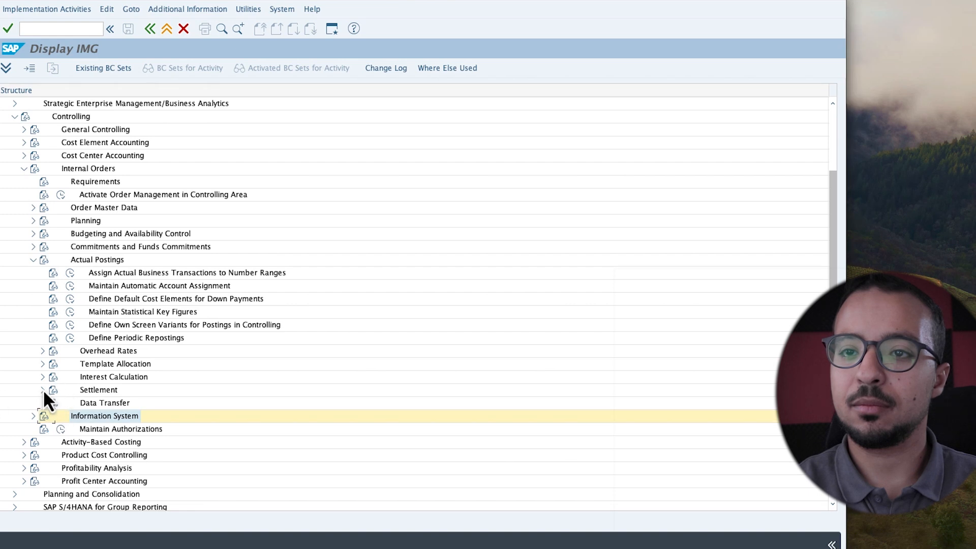
click(43, 389)
scroll(120, 407, down, 3)
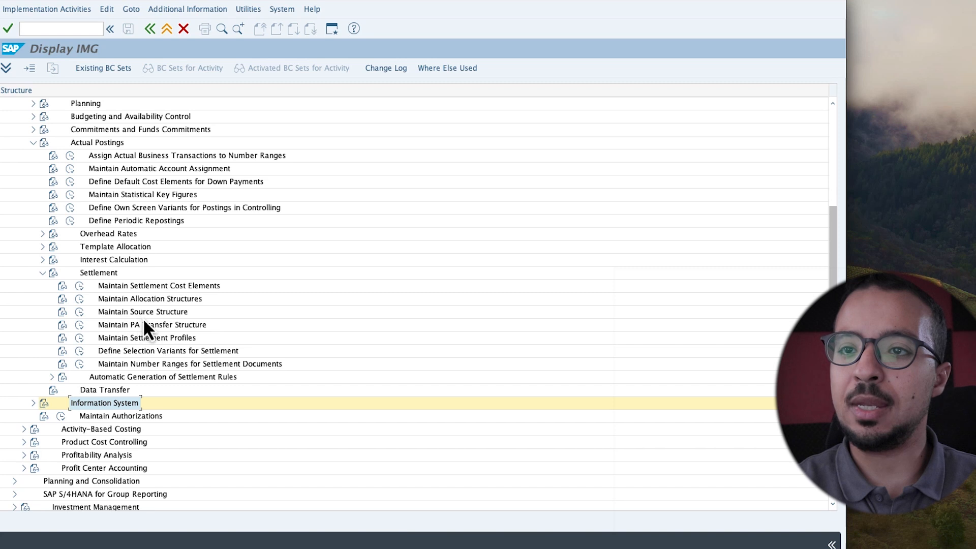
Step: Open the Maintain Allocation Structures activity and display the assignments of allocation structure G00
click(80, 300)
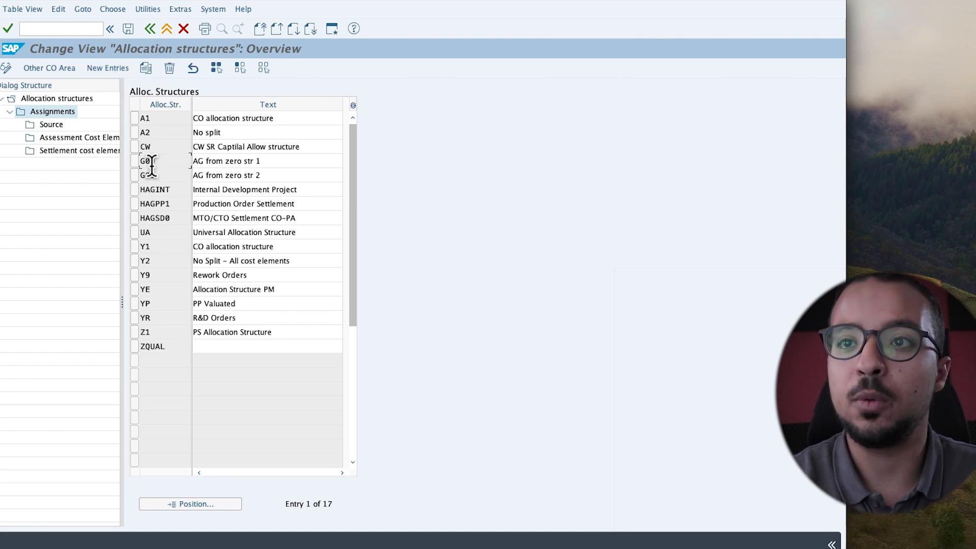
click(135, 164)
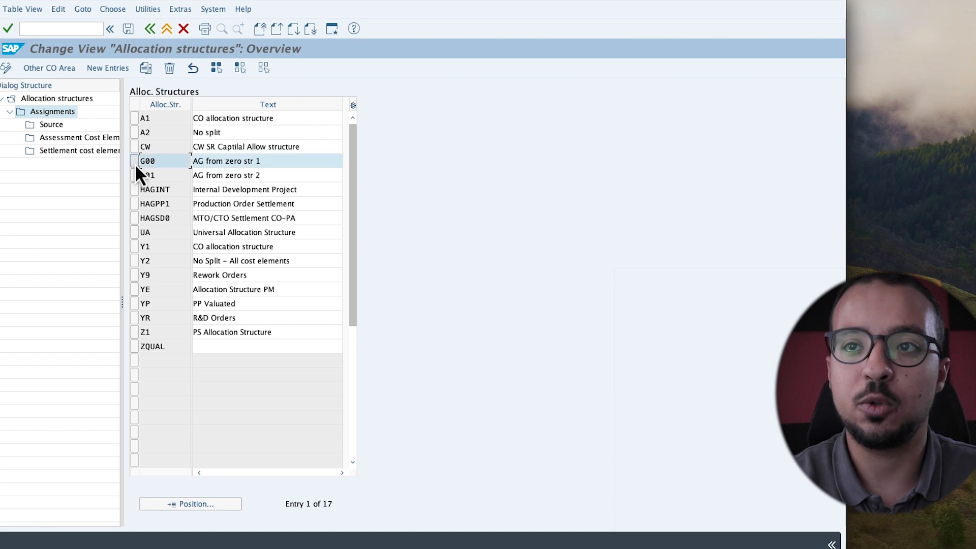
double_click(50, 115)
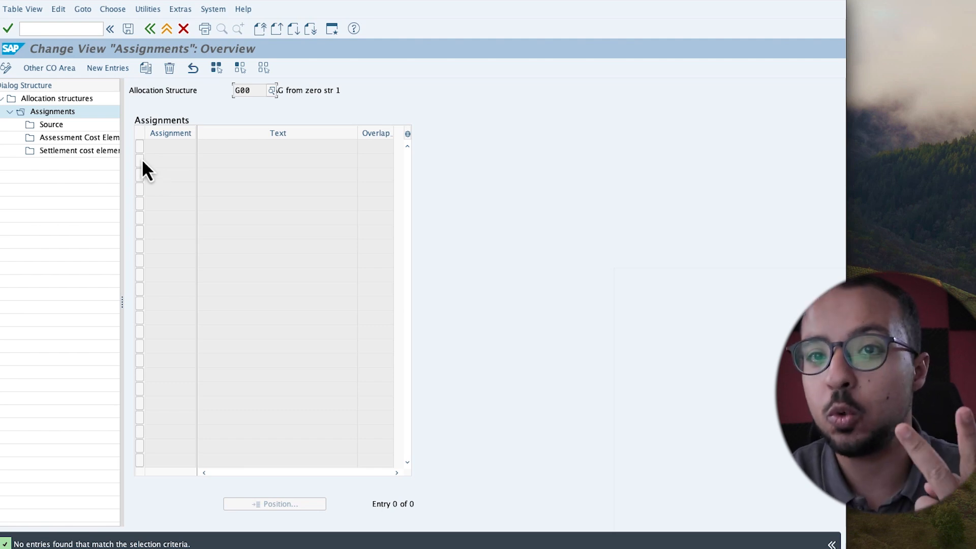
Step: Start new entries for allocation structure G00 and add assignment 10 with the text Sec Cost Elem 1
click(108, 68)
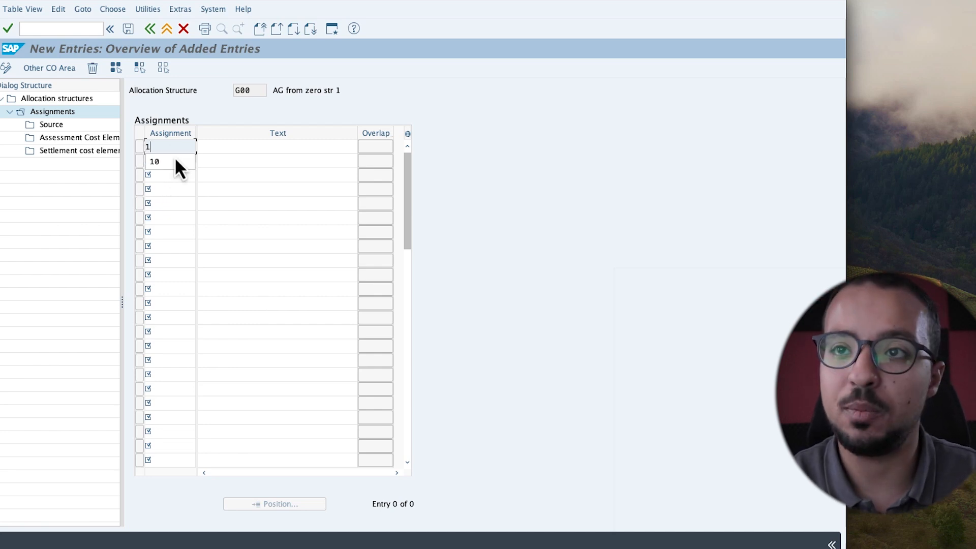
click(228, 147)
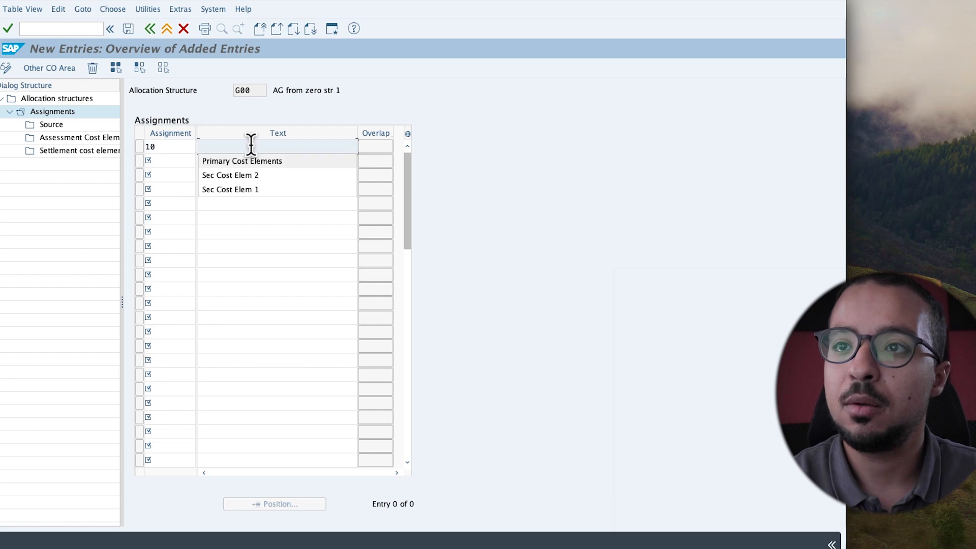
key(Down)
key(Down)
key(Return)
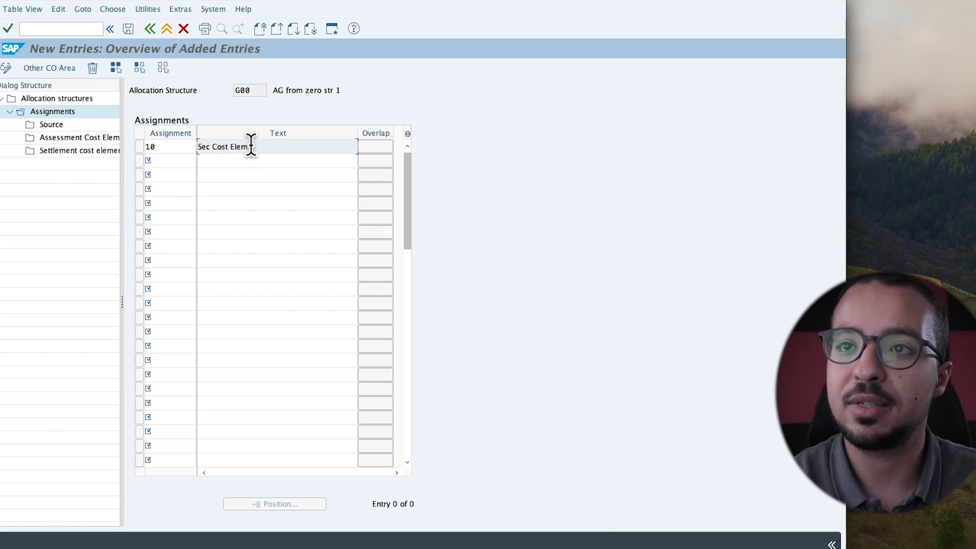
Step: Add assignment 20 with the text Sec Cost Elem 2 to allocation structure G00
click(185, 159)
text(20)
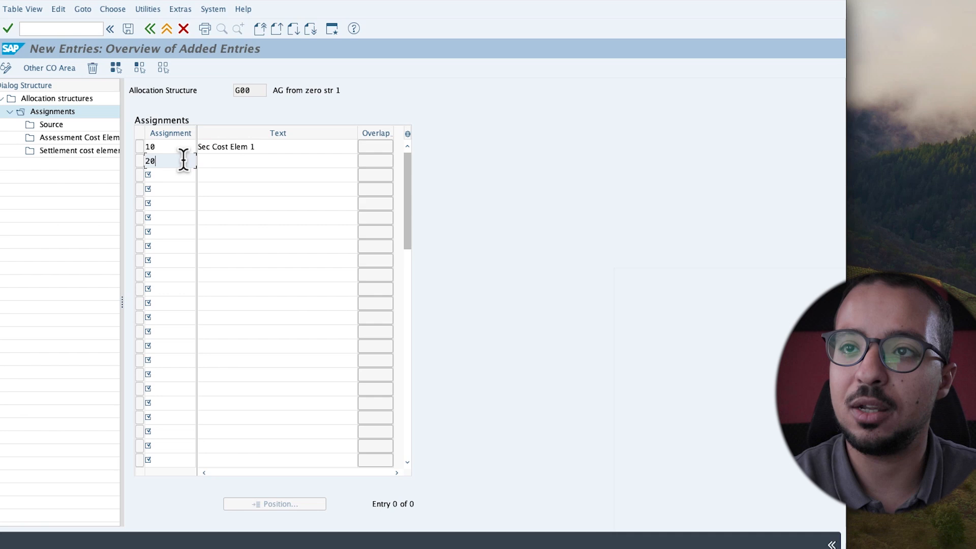
click(224, 162)
key(Down)
key(Return)
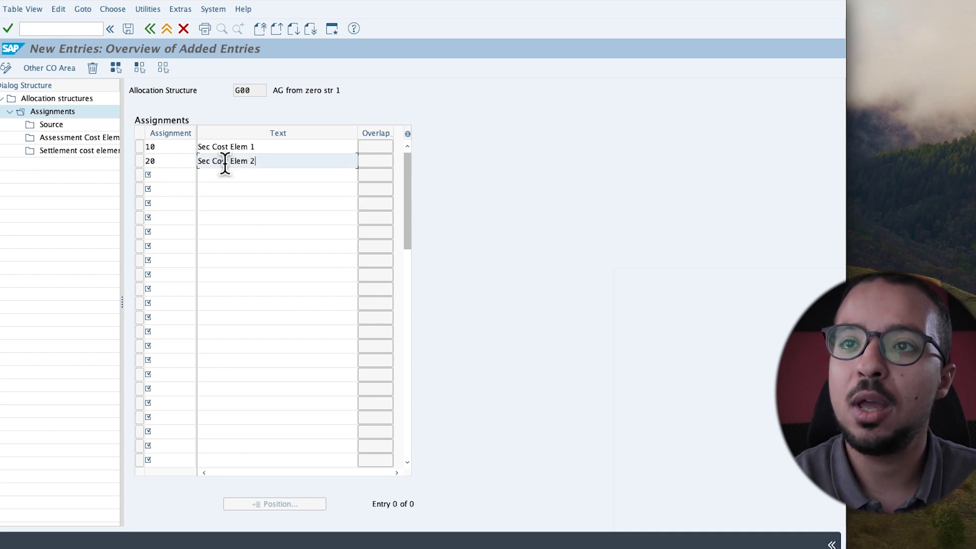
Step: Add assignment 30 with the text Primary Cost Elements and confirm the new assignment entries
click(169, 175)
key(Down)
key(Down)
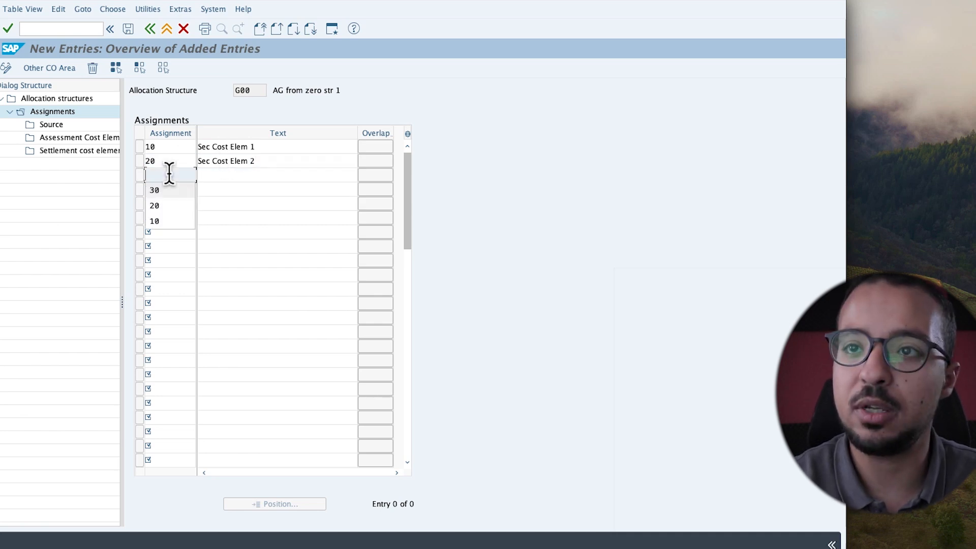
key(Up)
key(Return)
click(216, 176)
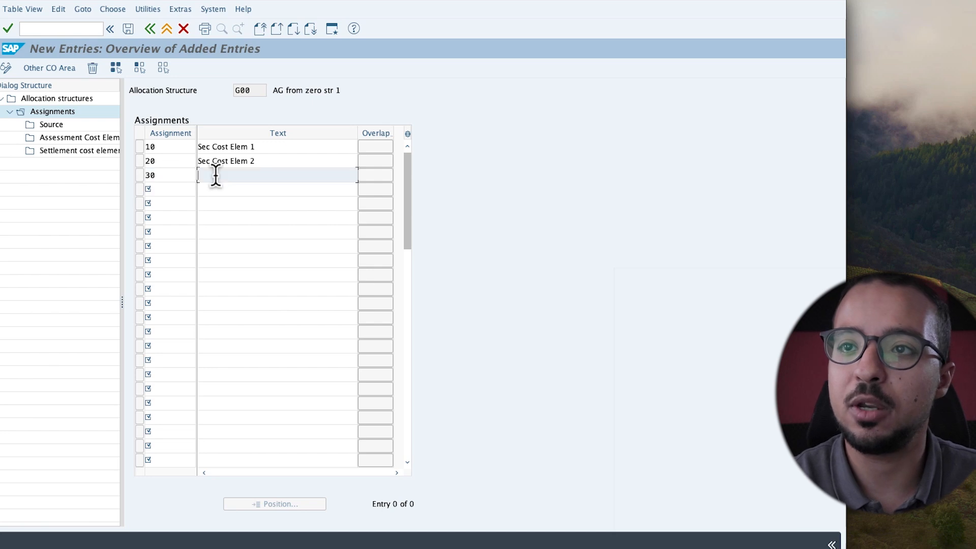
key(Return)
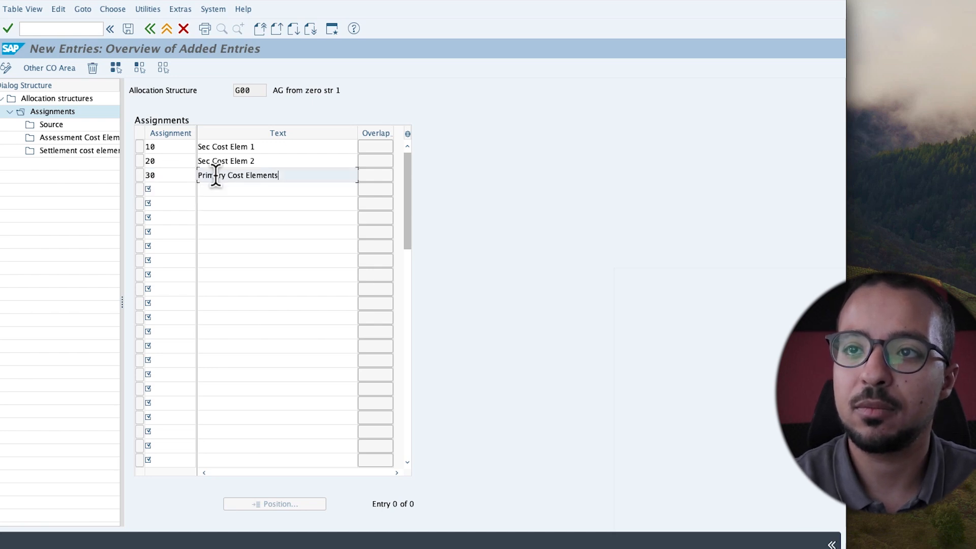
key(Return)
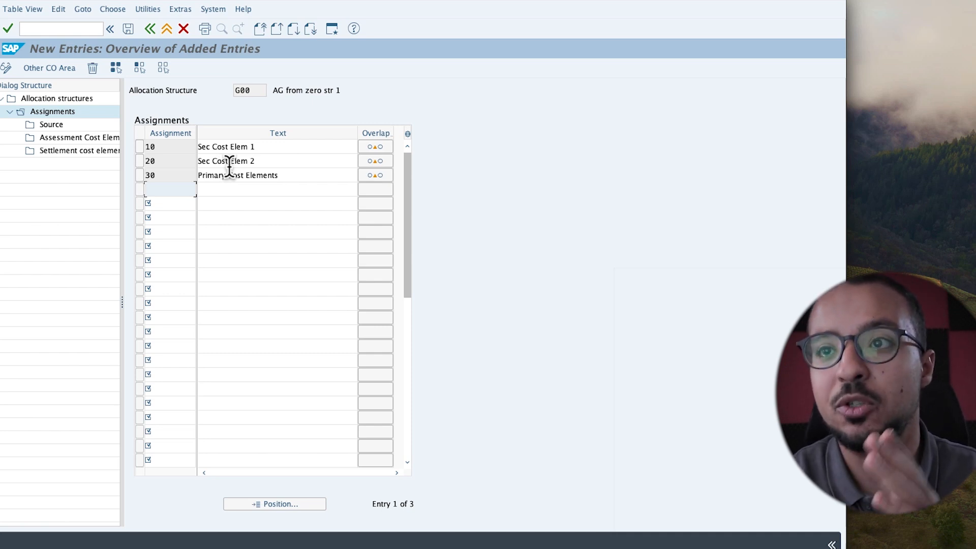
Step: Examine the Source and Settlement cost elements views of assignment 10, ending on its Source details
click(141, 149)
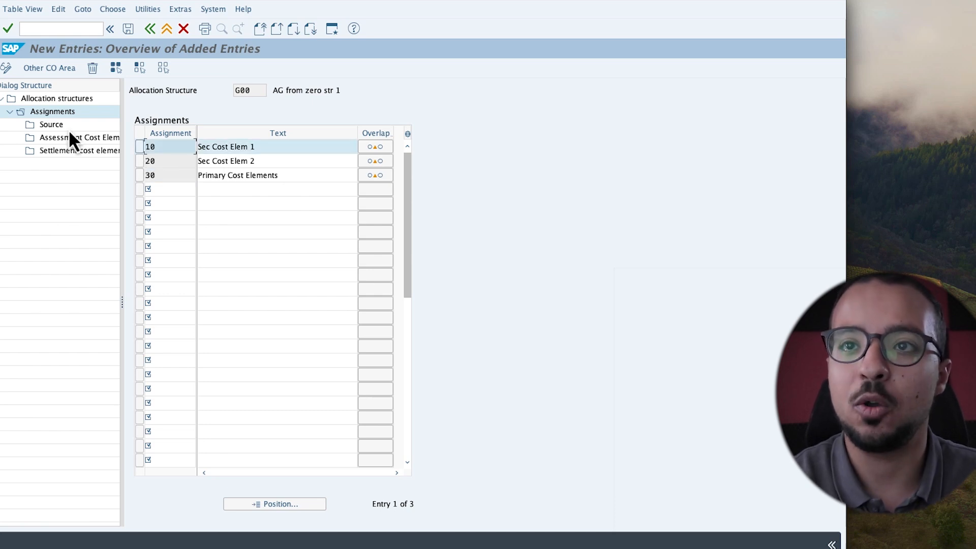
double_click(52, 126)
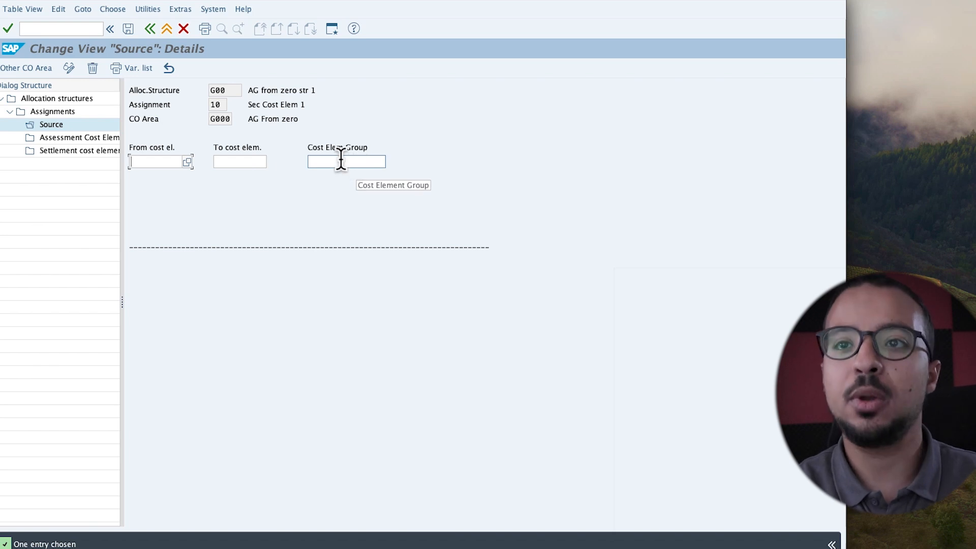
click(72, 152)
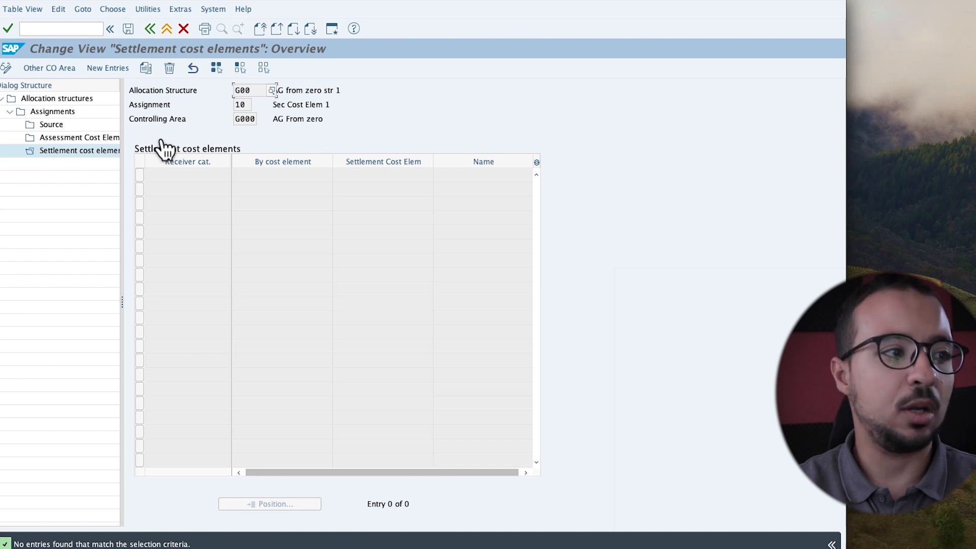
key(super+Tab)
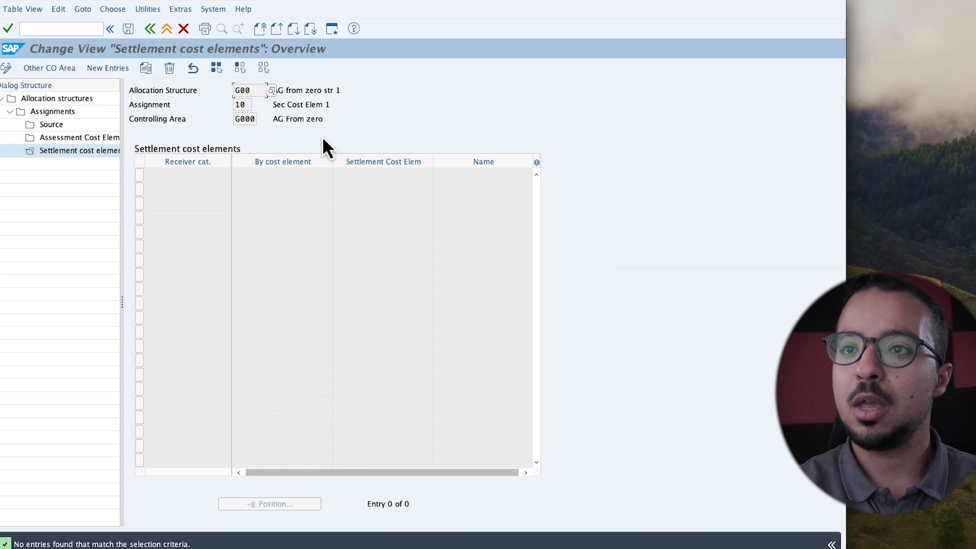
double_click(52, 127)
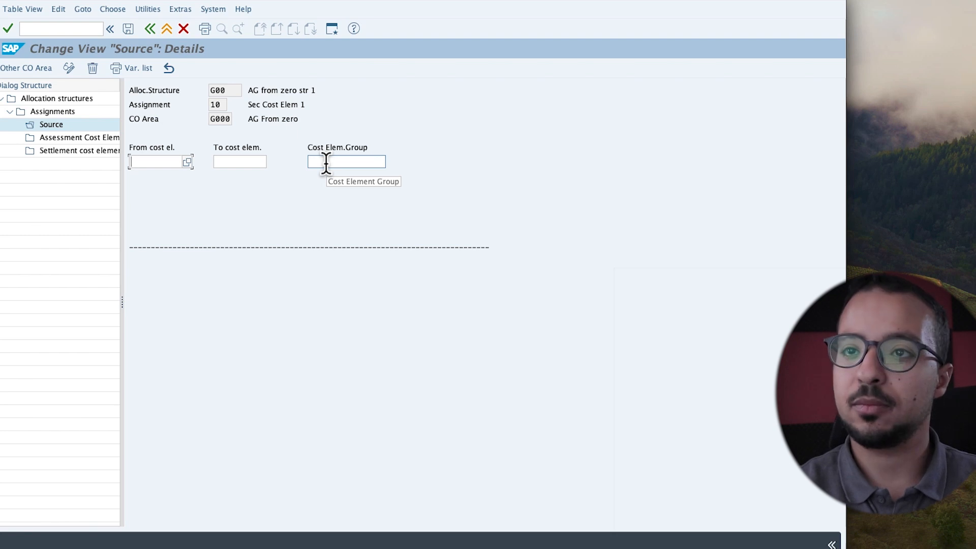
Step: Switch to the browser, open Manage Cost Element Groups from the Home tab and start creating a cost element group
key(super+Tab)
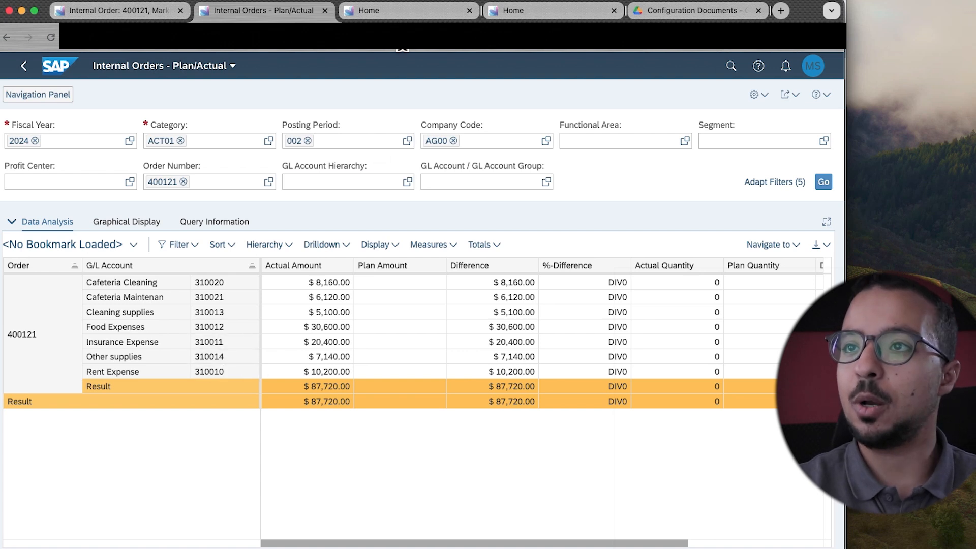
click(410, 14)
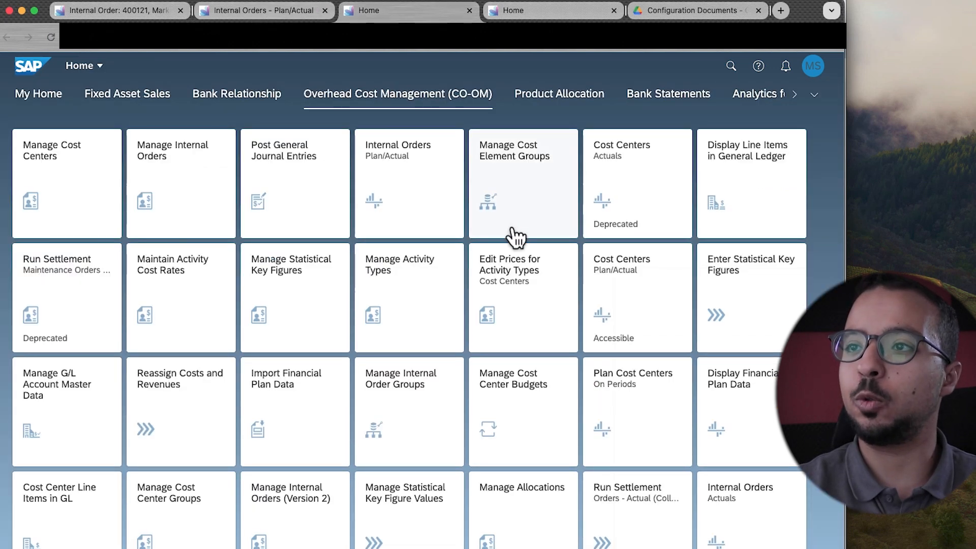
click(531, 192)
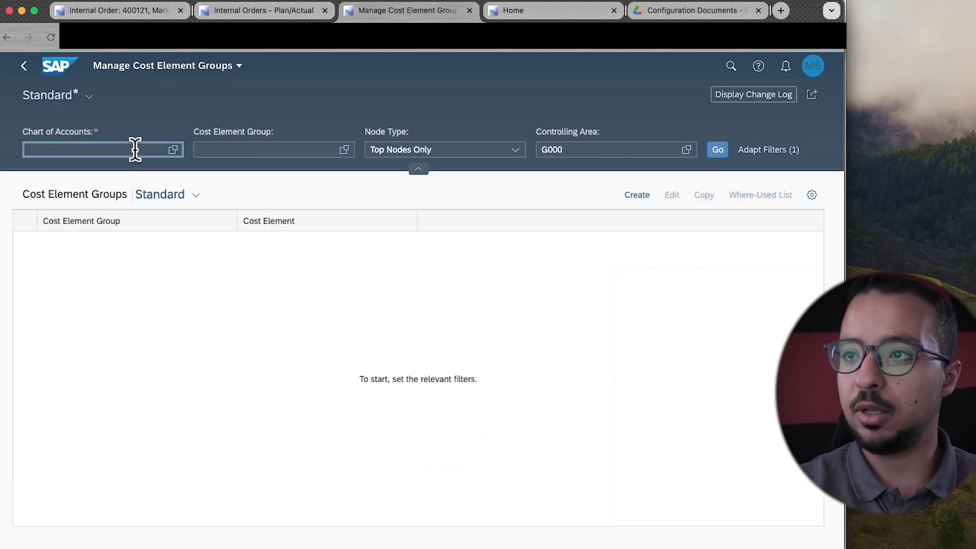
click(641, 196)
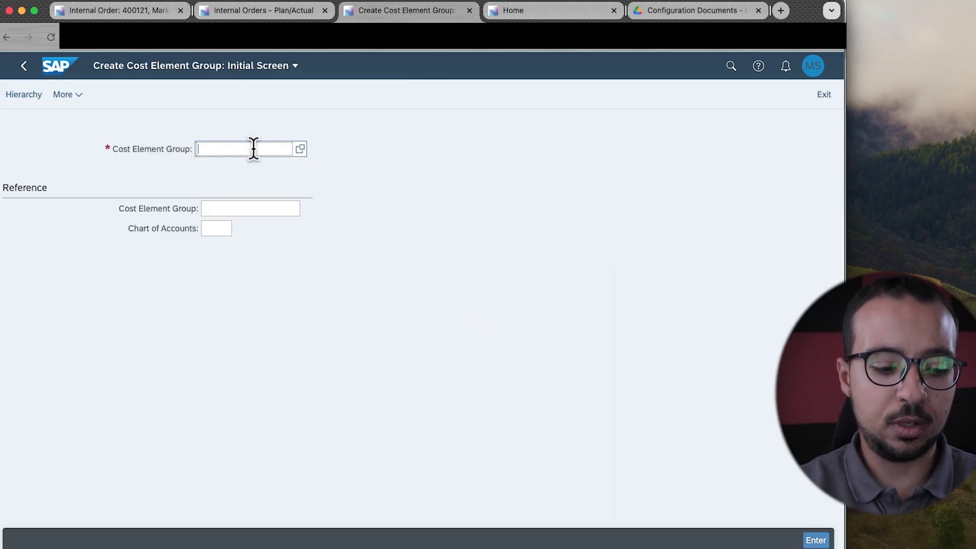
Step: Name the new cost element group Jan24-1 and give it the description "Demo Jan 24" in its structure
text(Jan)
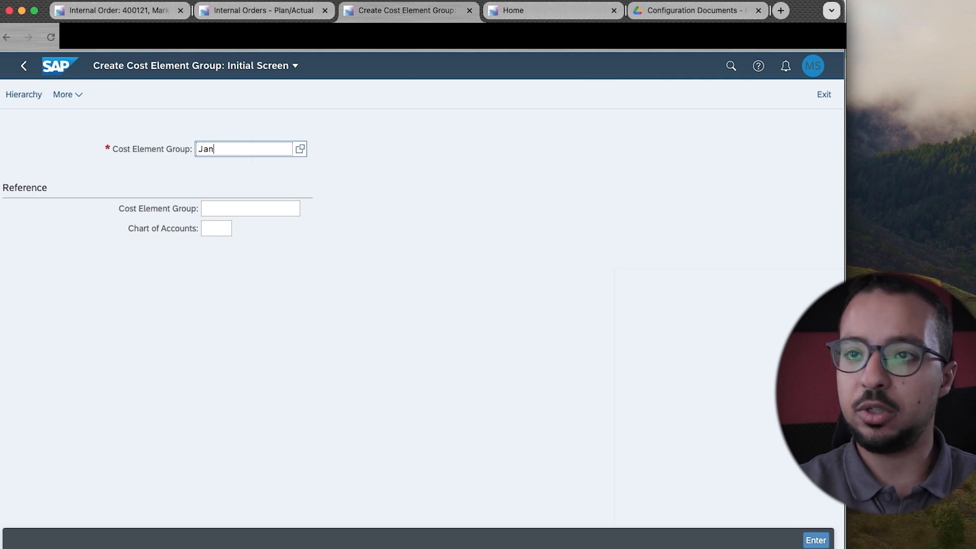
text(24-1)
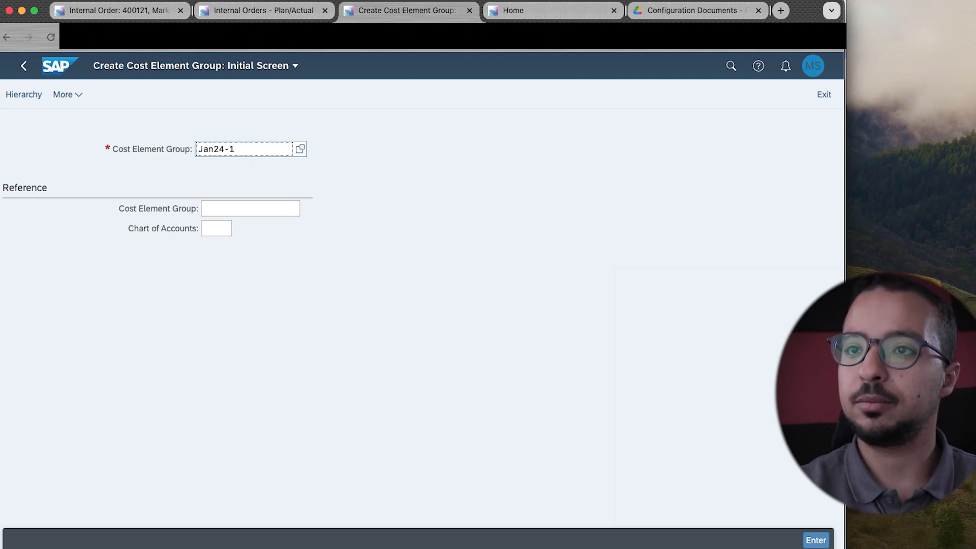
key(Return)
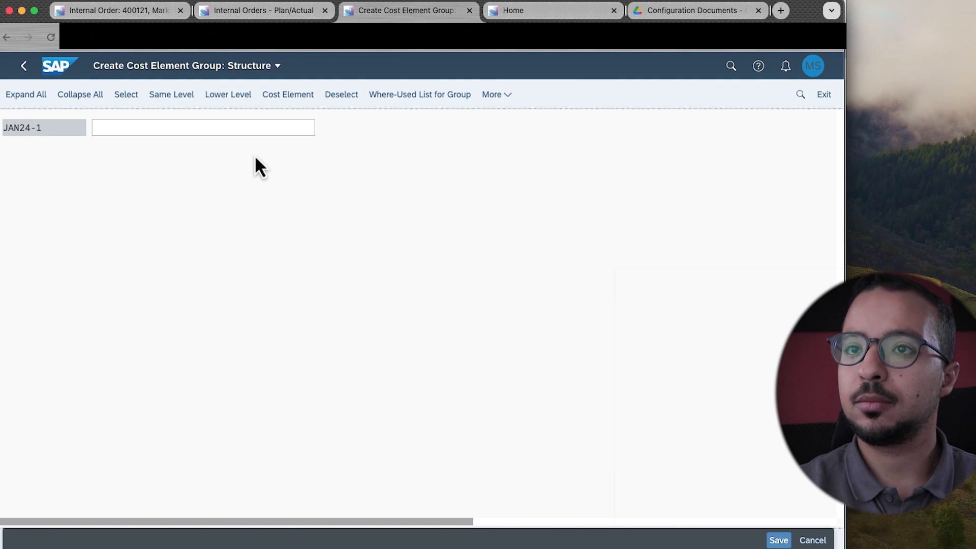
click(213, 130)
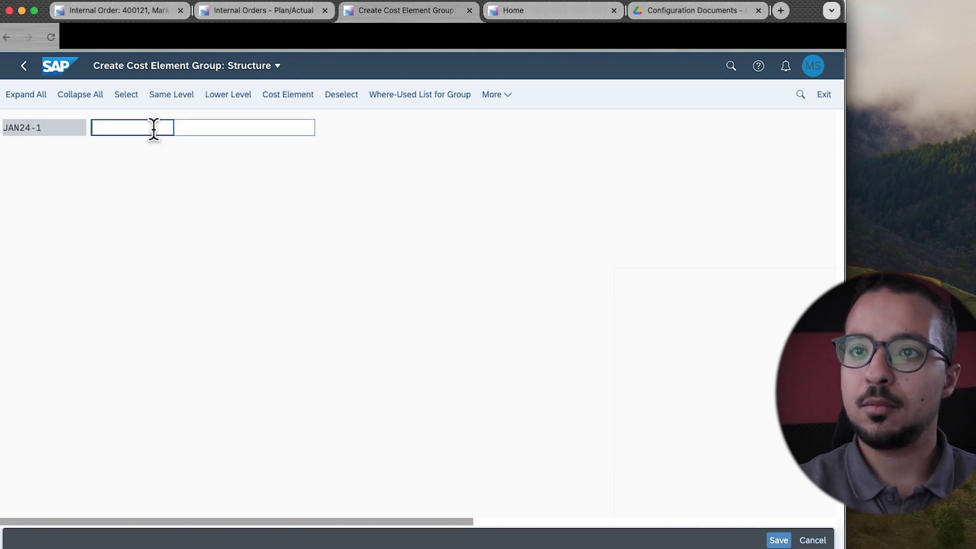
text(Demo Jan 24)
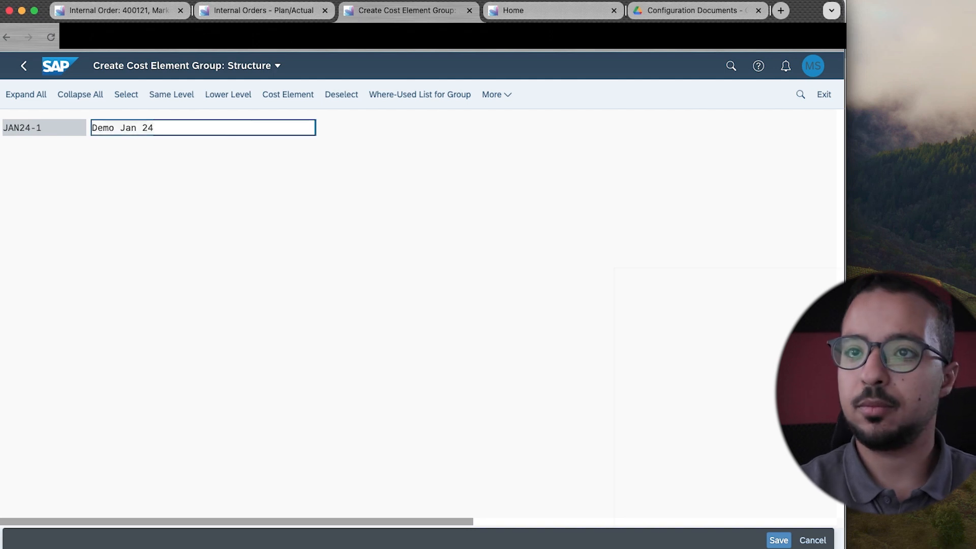
Step: Add a lower-level group Jan24-11 with the description "Group 1" under JAN24-1
double_click(109, 130)
click(225, 99)
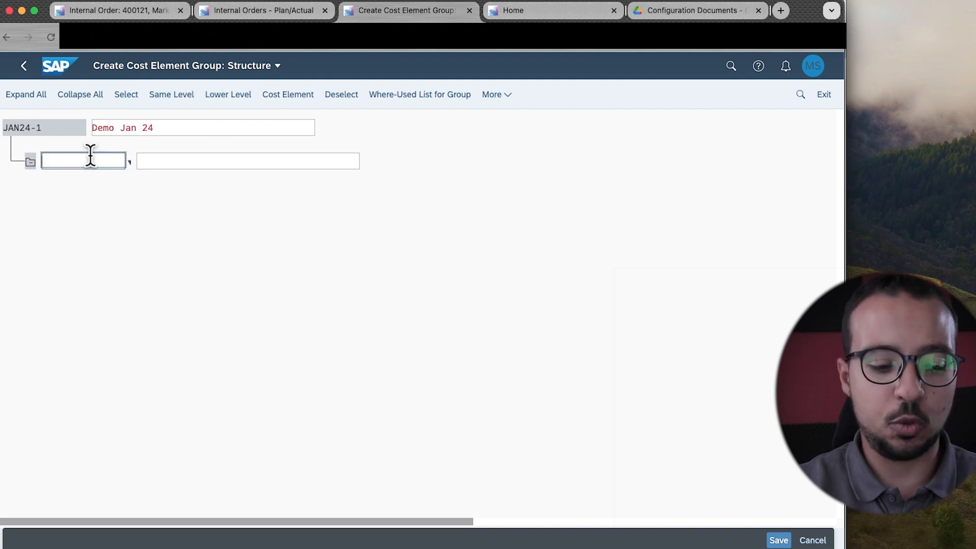
text(Grp)
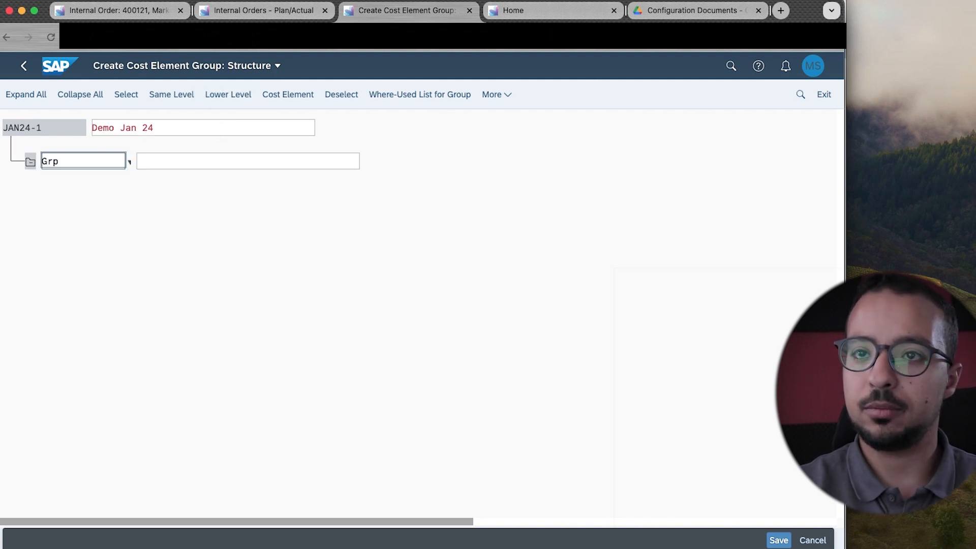
key(BackSpace)
key(BackSpace)
key(BackSpace)
text(Jan2)
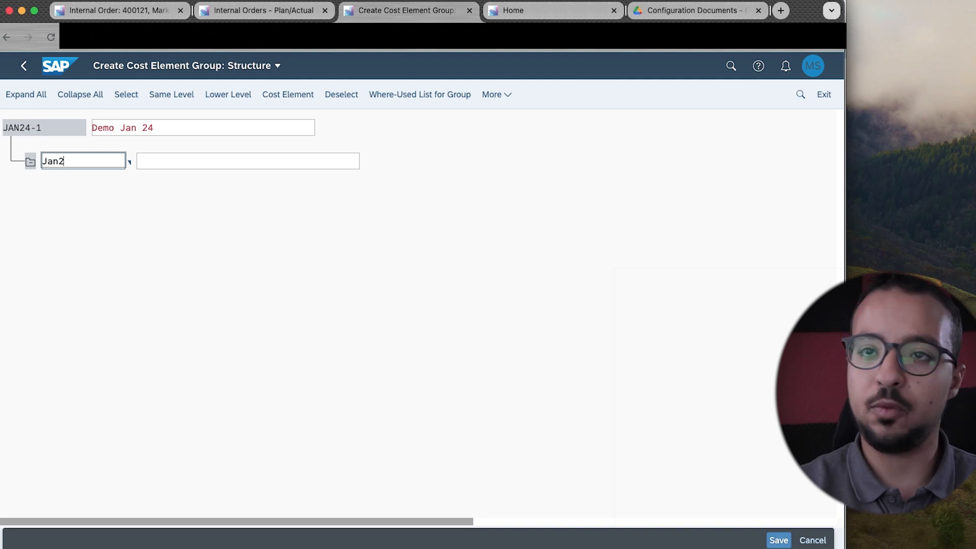
text(4-11)
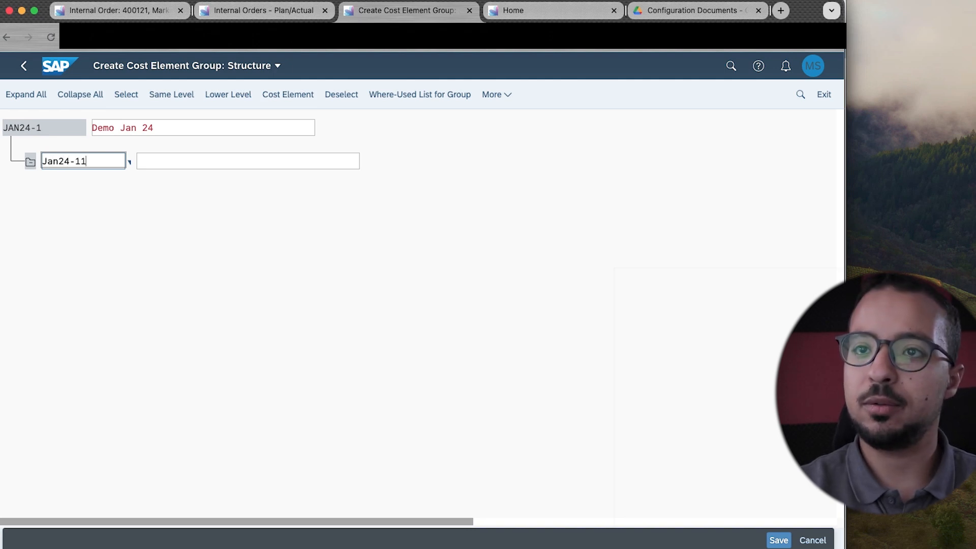
click(206, 161)
text(Group 1)
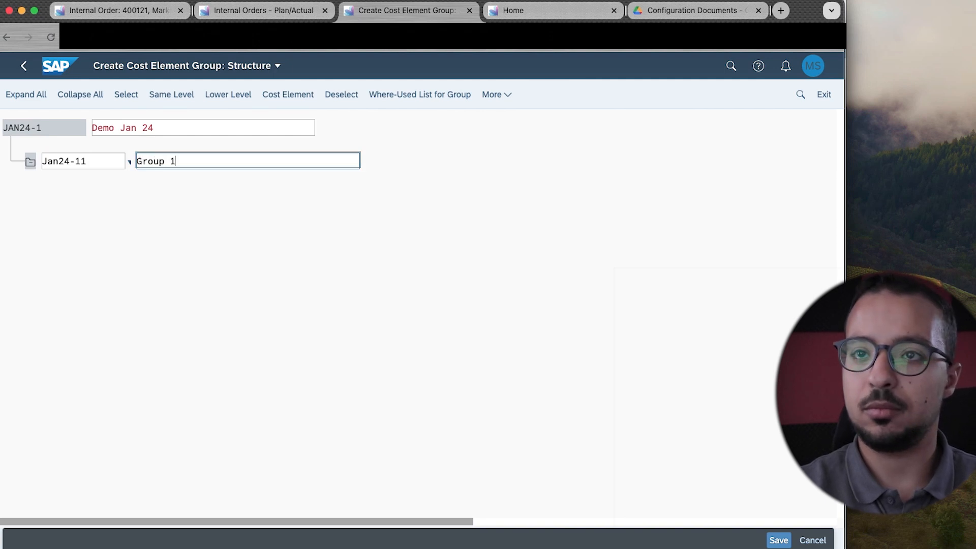
key(Return)
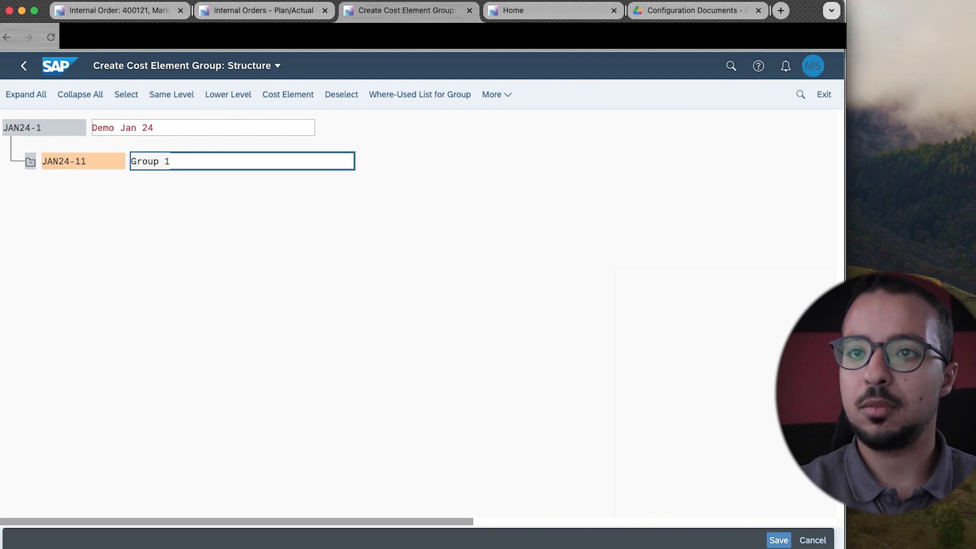
Step: Add a group Jan24-12 with the description "Group 2" at the same level as JAN24-11
click(85, 163)
click(178, 97)
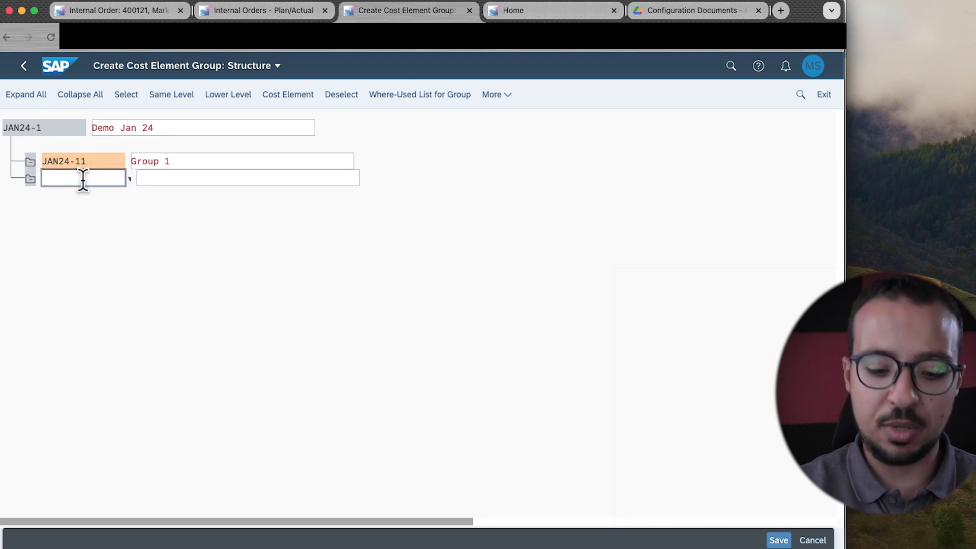
text(Jan24-12)
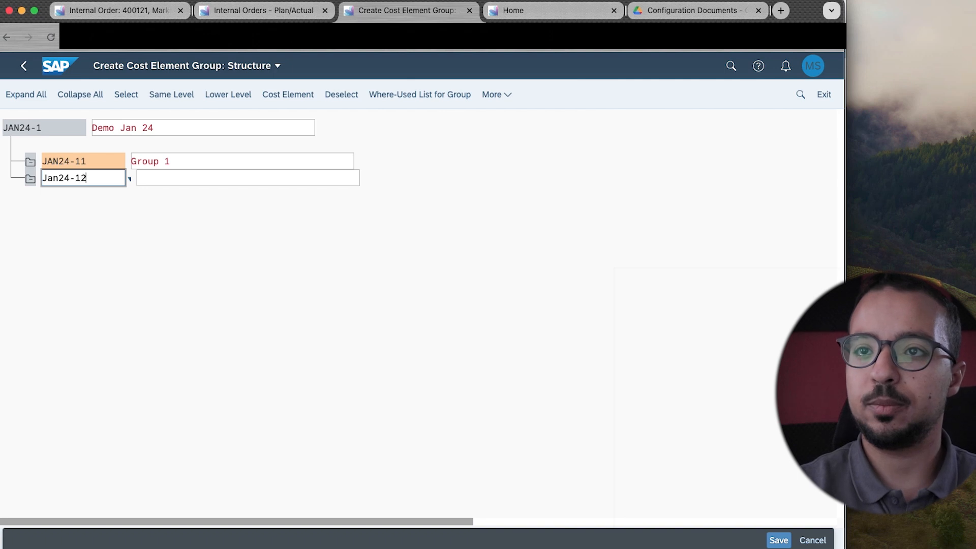
click(163, 178)
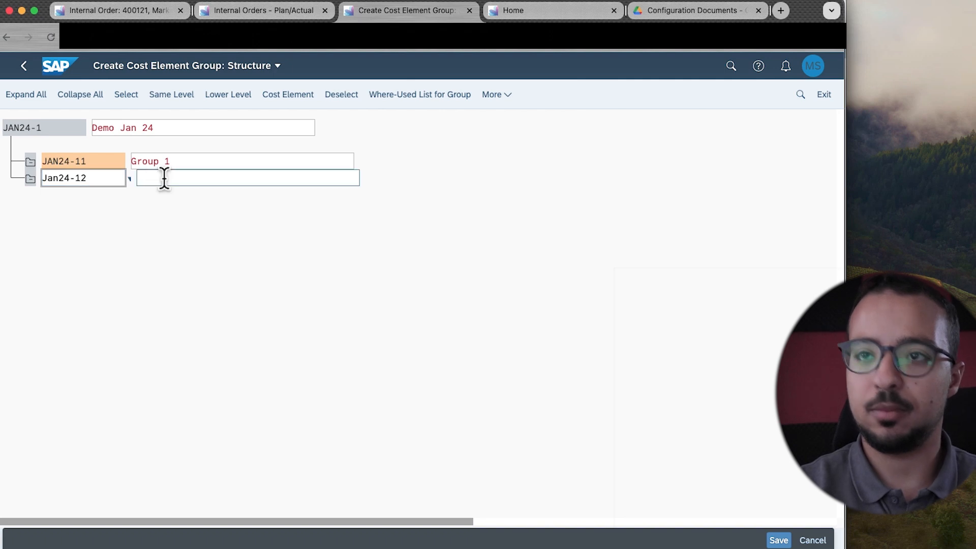
text(Group 2)
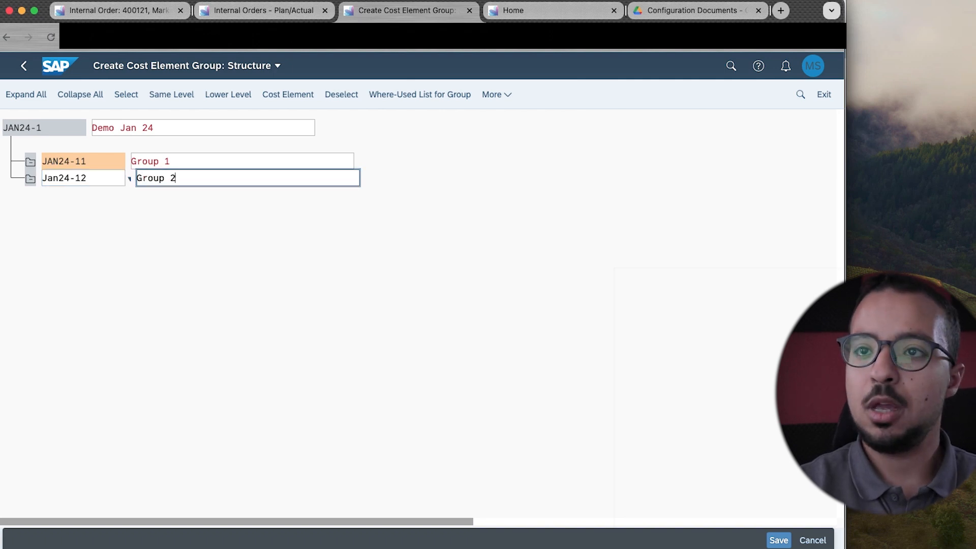
key(Return)
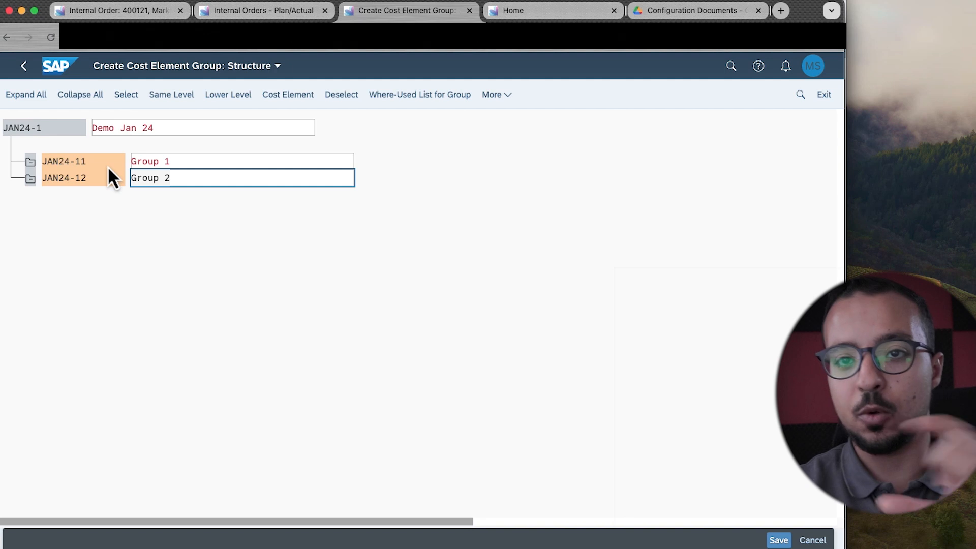
Step: Insert cost element lines under JAN24-12, check the accounts in the Internal Orders - Plan/Actual report, and enter 310012 in the first line
scroll(54, 176, right, 1)
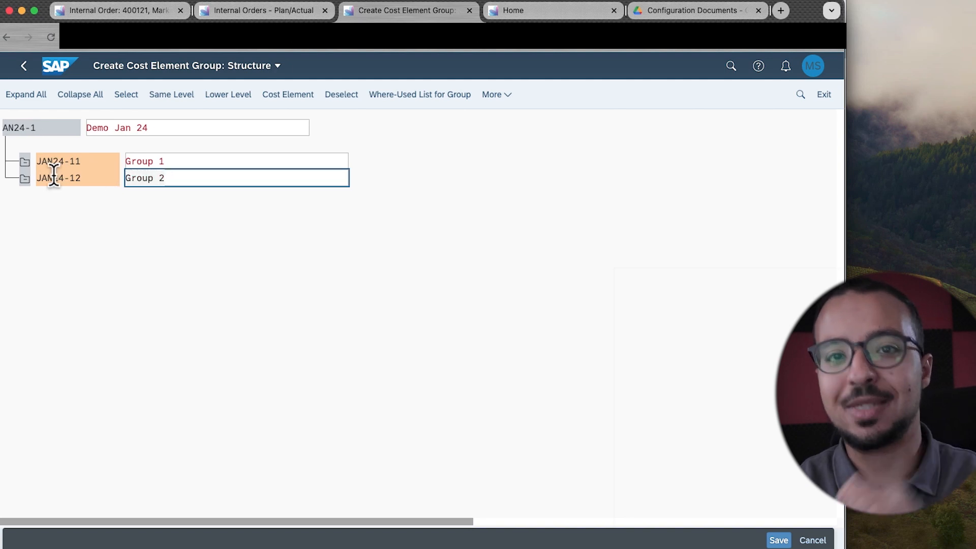
click(90, 164)
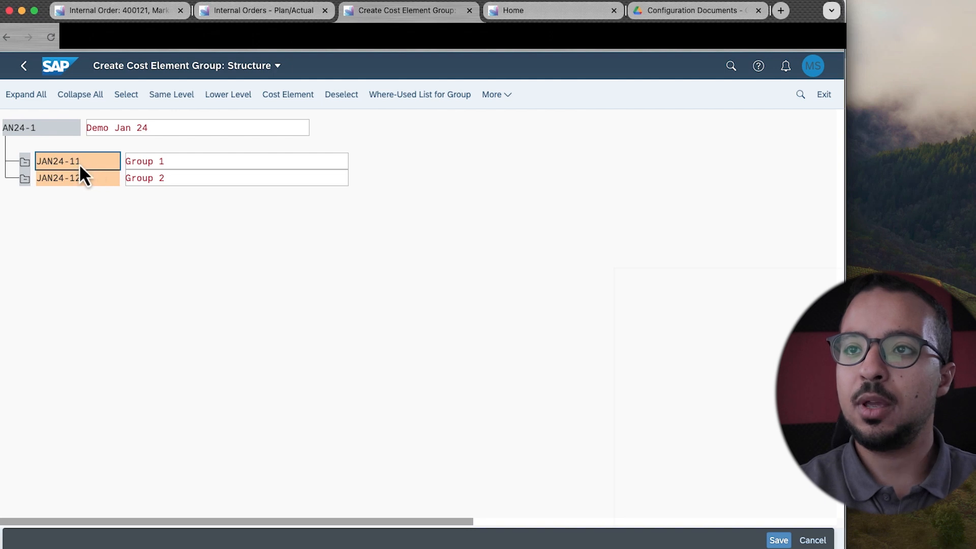
click(286, 94)
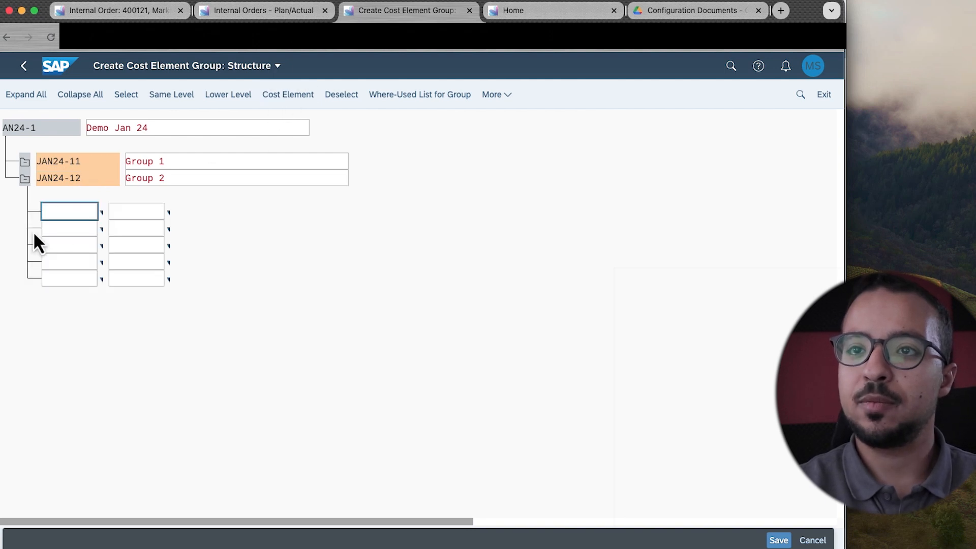
scroll(41, 181, left, 1)
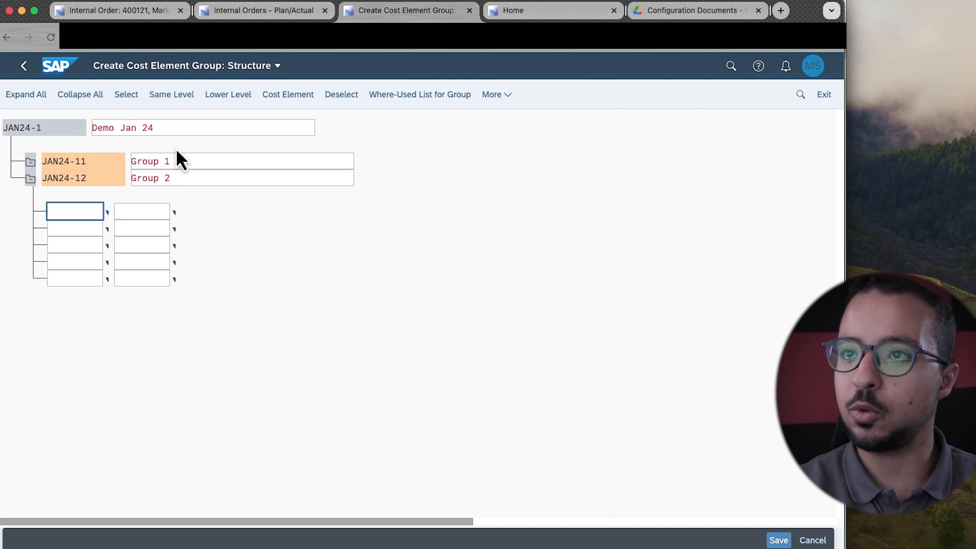
click(265, 10)
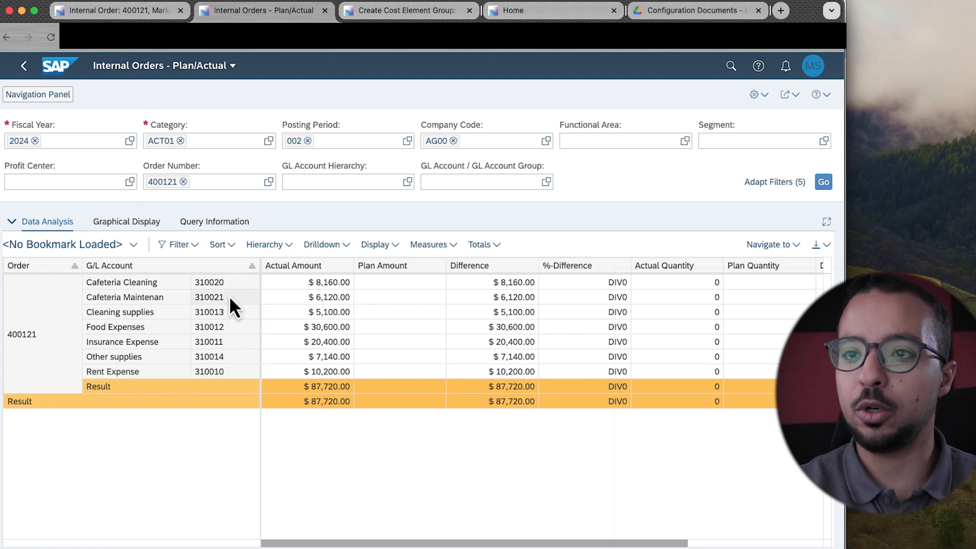
click(389, 11)
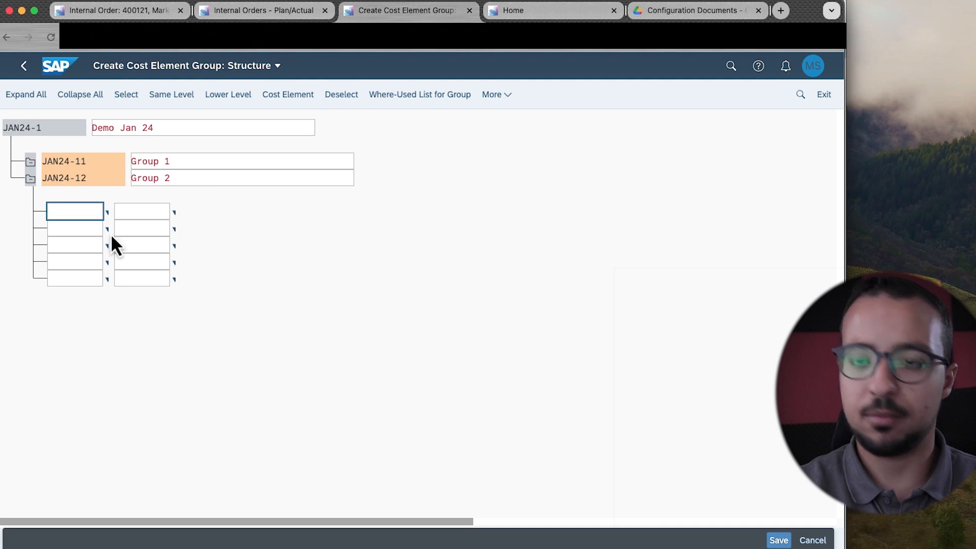
click(92, 217)
text(310012)
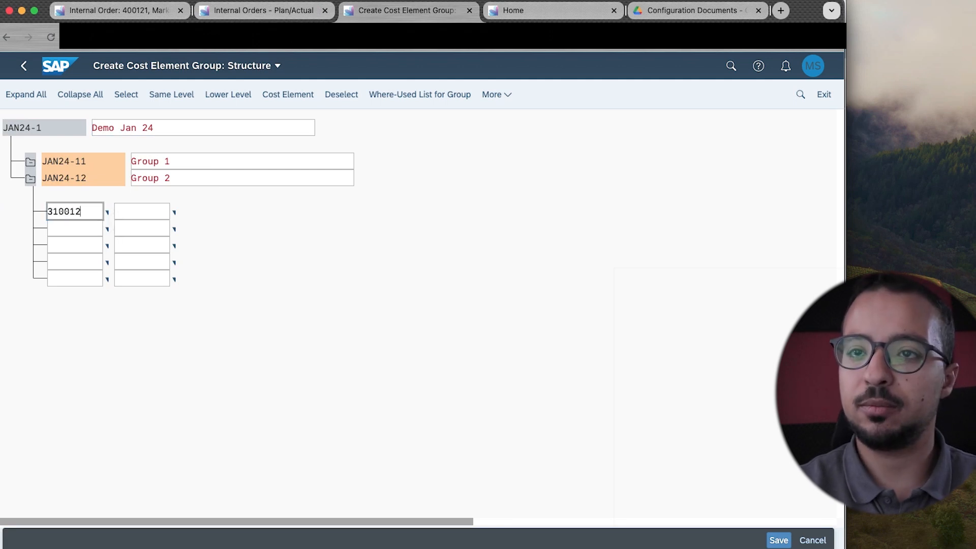
Step: Add cost elements 310013 and 310021 to group JAN24-12 below 310012, rechecking the accounts in the Plan/Actual report
click(81, 229)
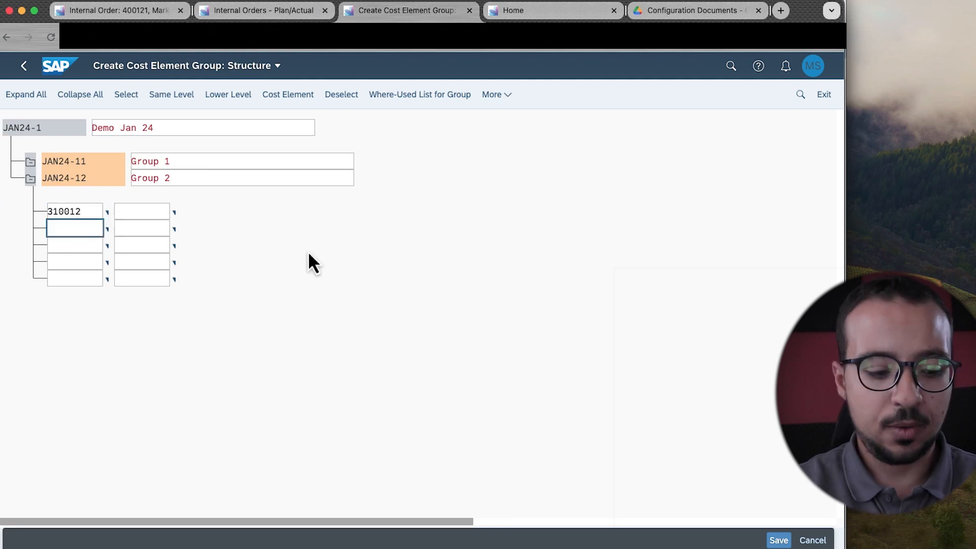
text(3100)
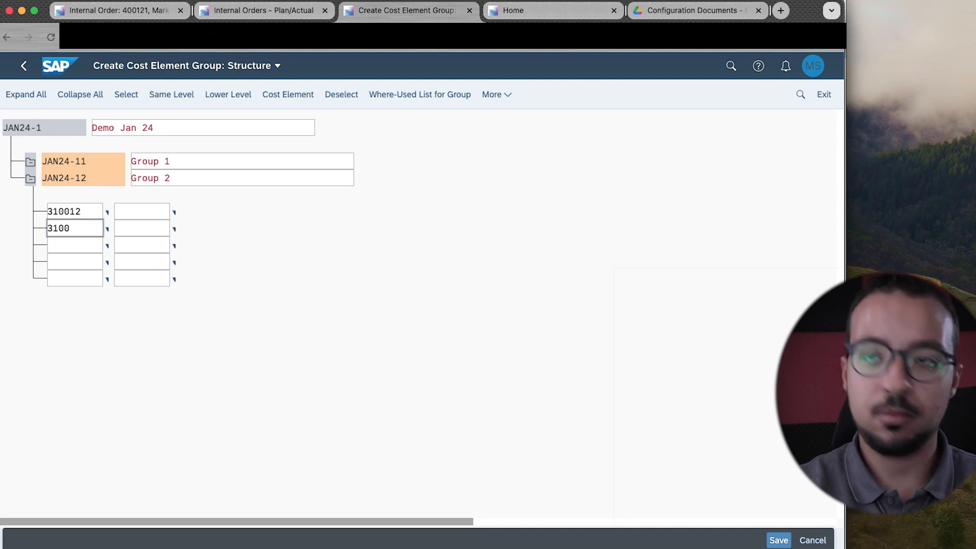
click(312, 19)
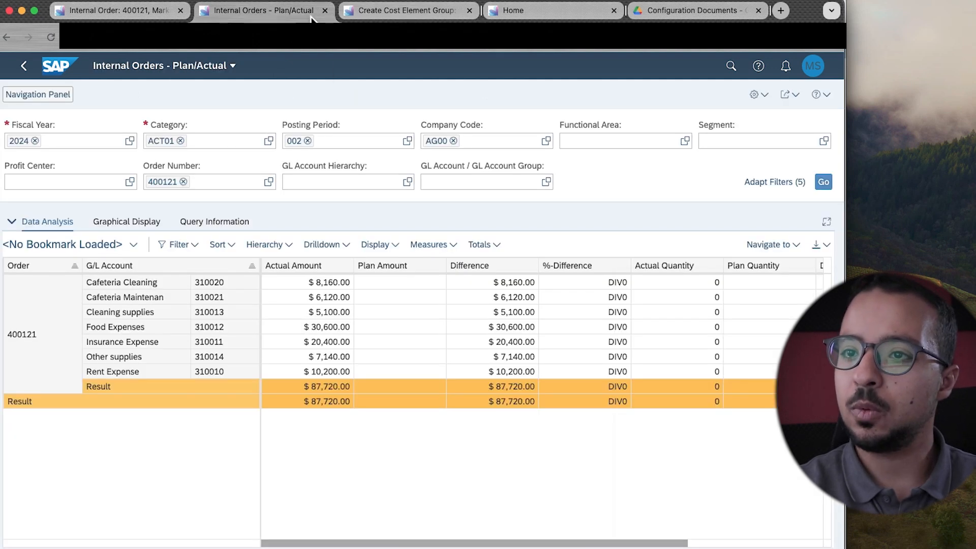
click(388, 11)
text(123100)
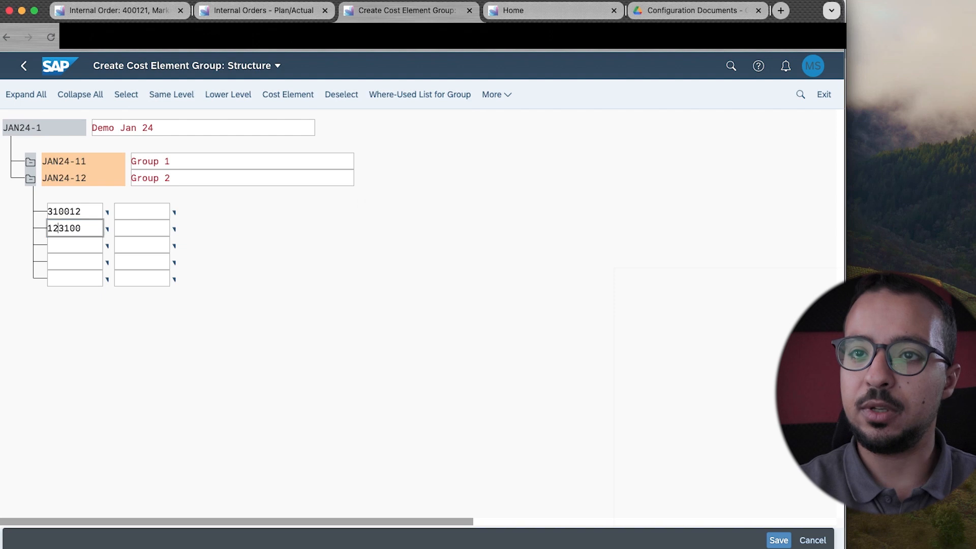
key(BackSpace)
key(BackSpace)
click(91, 229)
text(13)
click(87, 243)
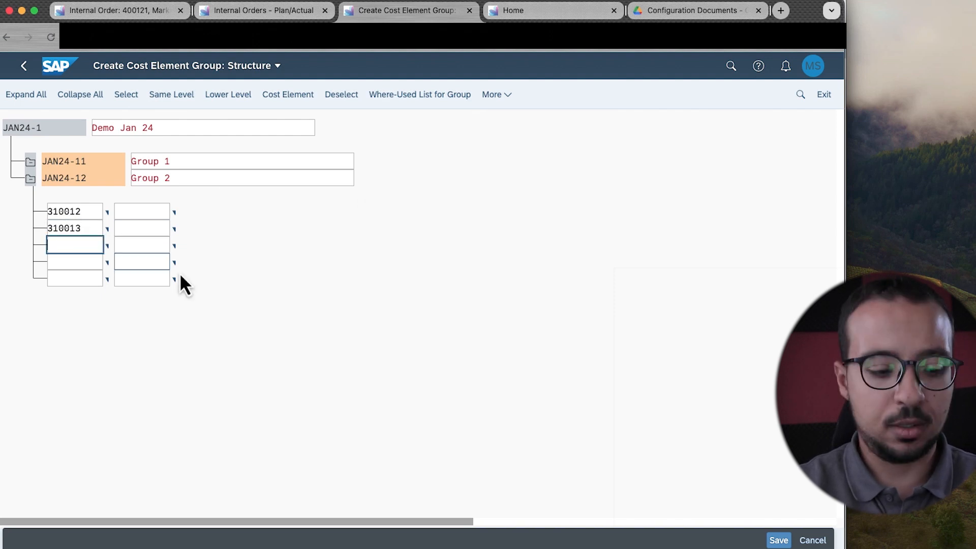
text(310021)
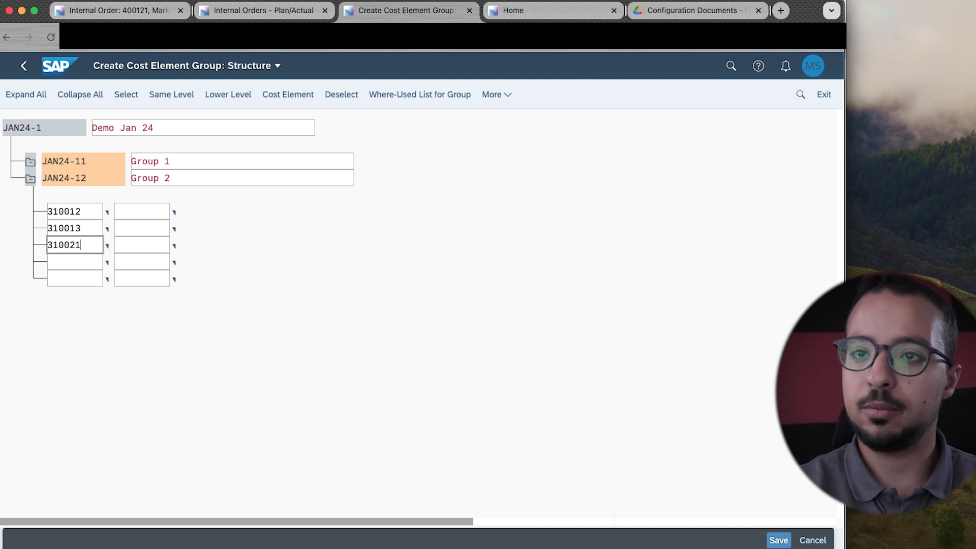
key(Return)
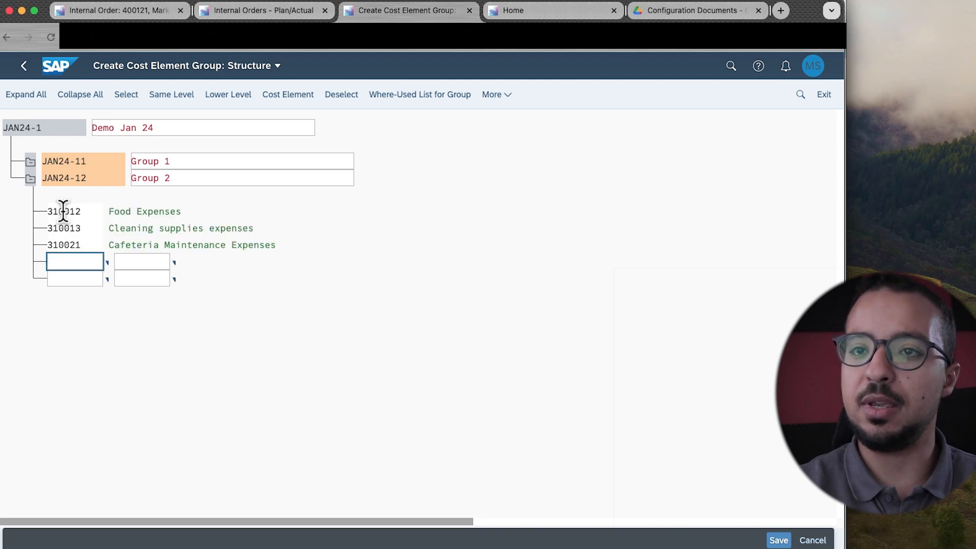
Step: Insert cost element lines under JAN24-11, check the remaining accounts in the Plan/Actual report, and enter 310010 in the last line
click(86, 166)
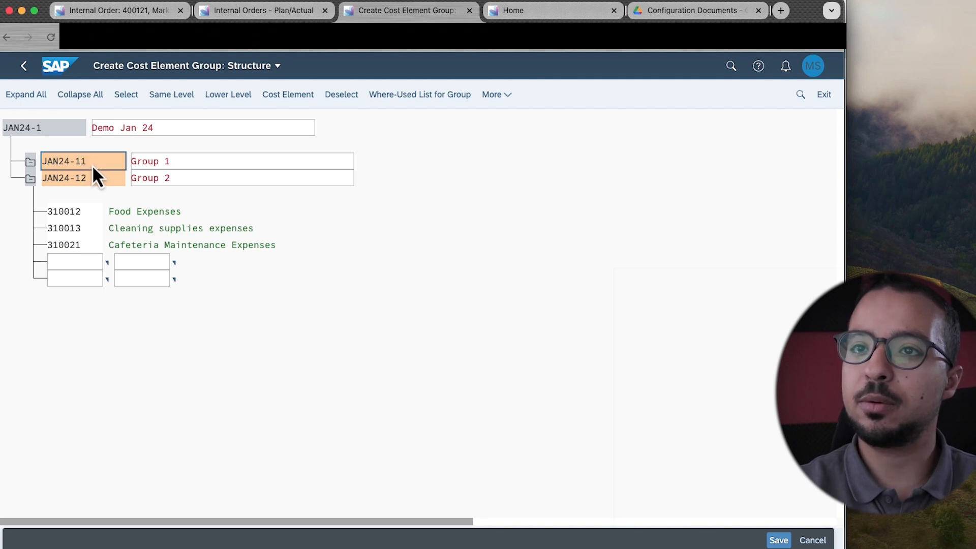
click(174, 161)
click(291, 101)
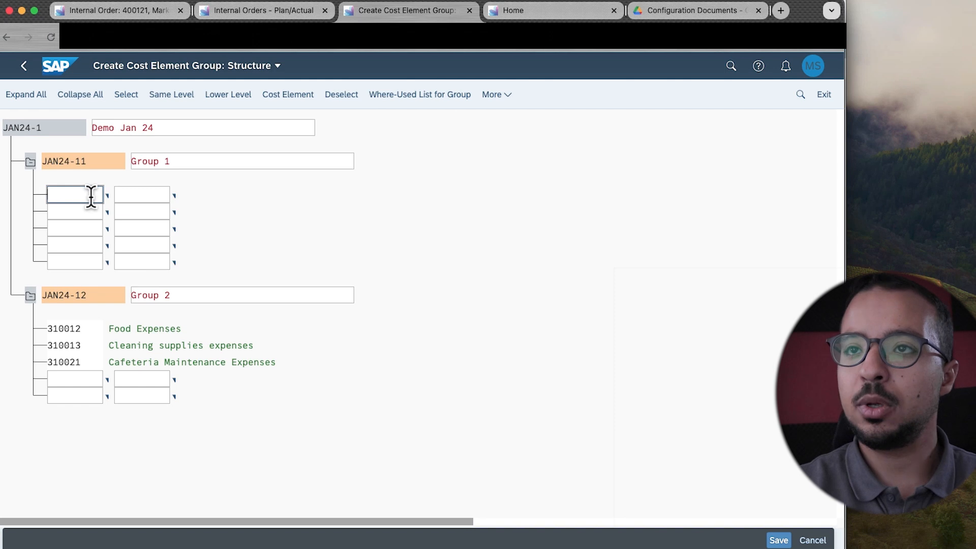
click(262, 11)
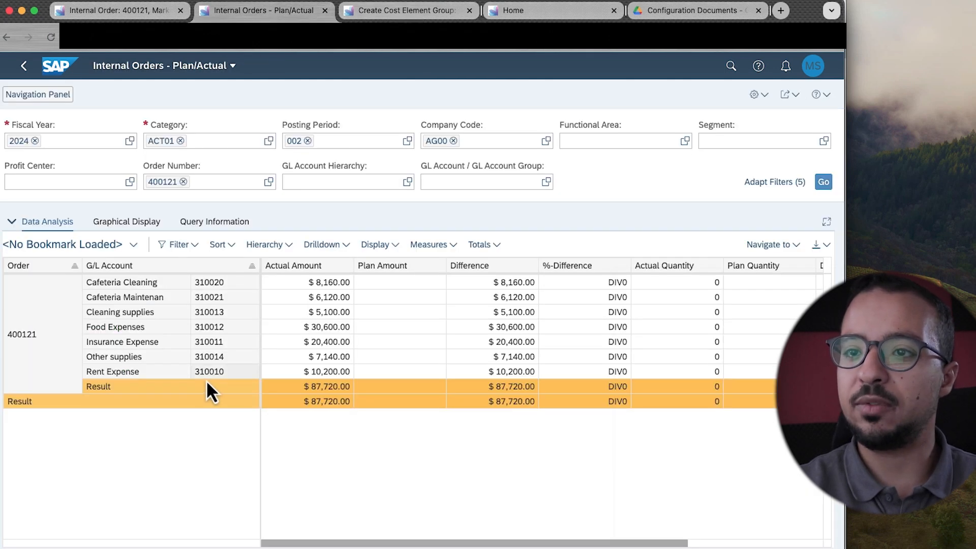
click(406, 11)
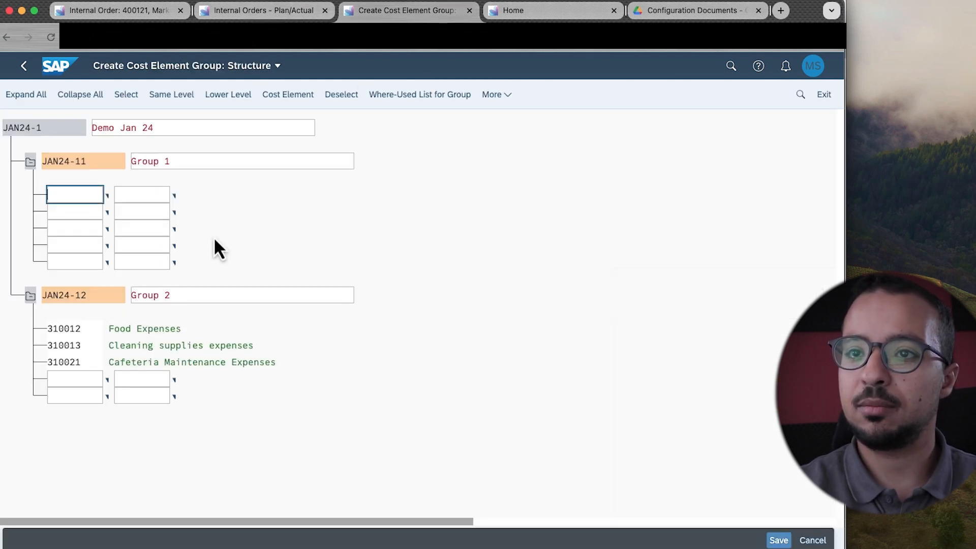
click(82, 262)
text(3100)
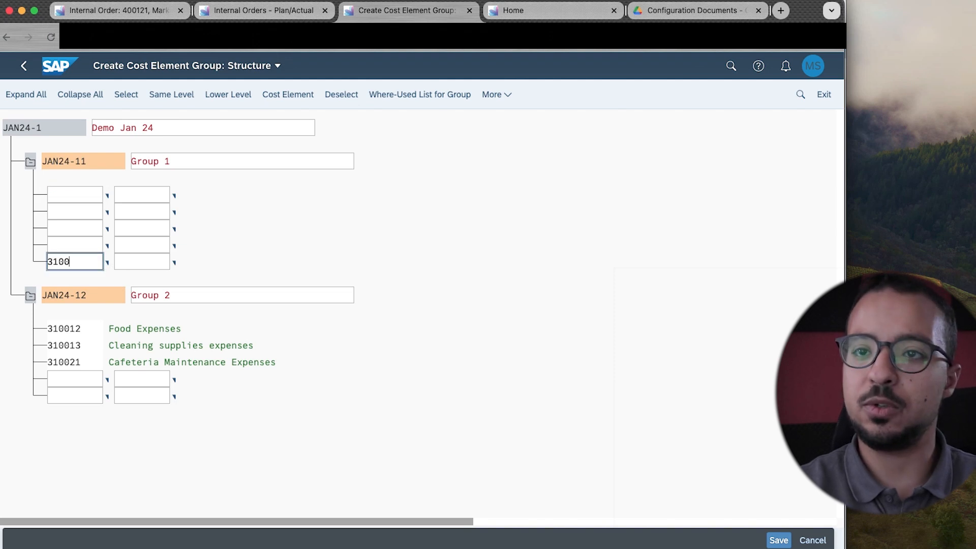
text(10)
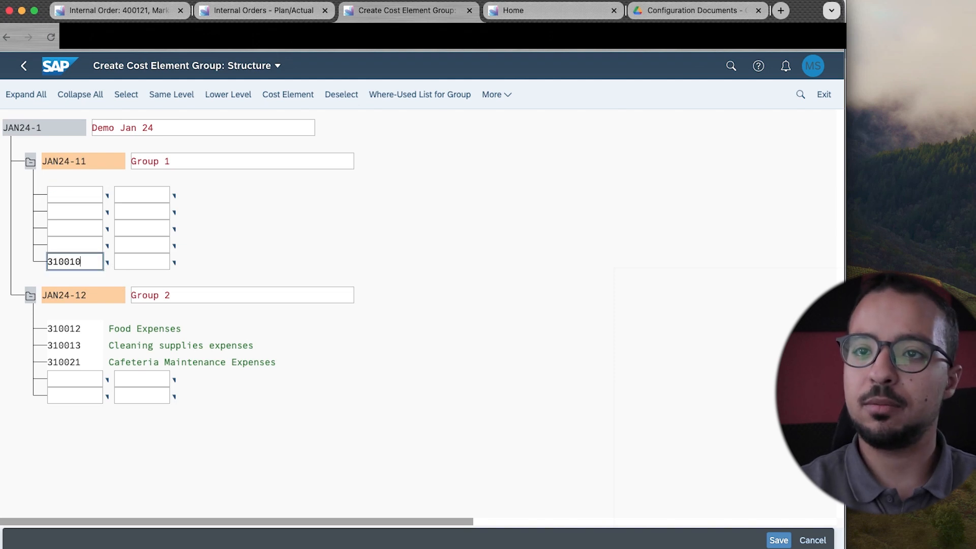
Step: Add cost elements 310014 and 310011 to group JAN24-11 above 310010 and save the cost element group
click(60, 243)
text(13001)
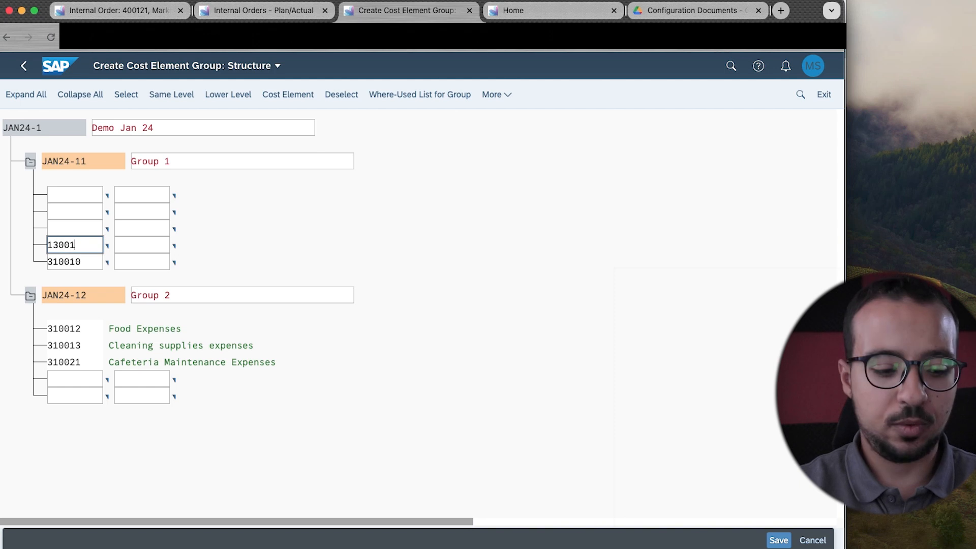
text(4)
click(64, 227)
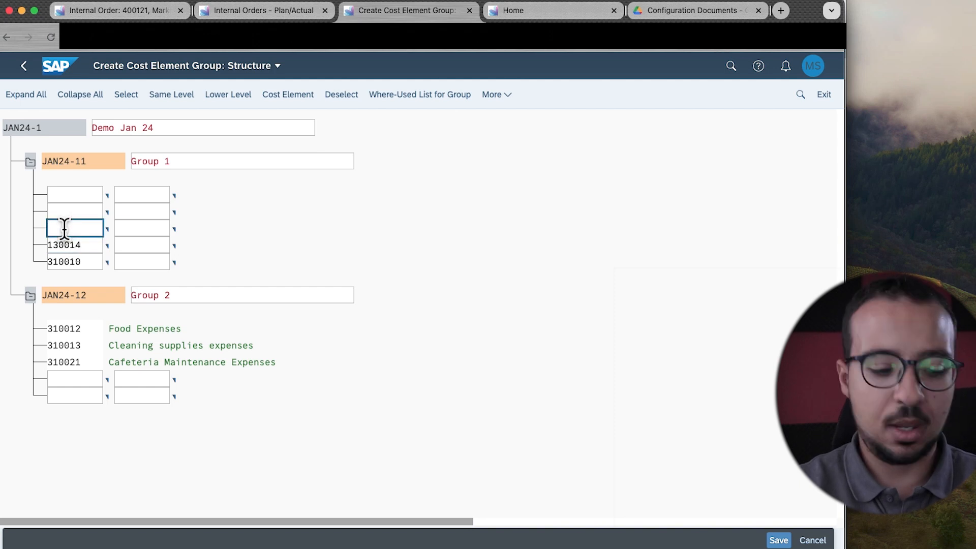
text(310011)
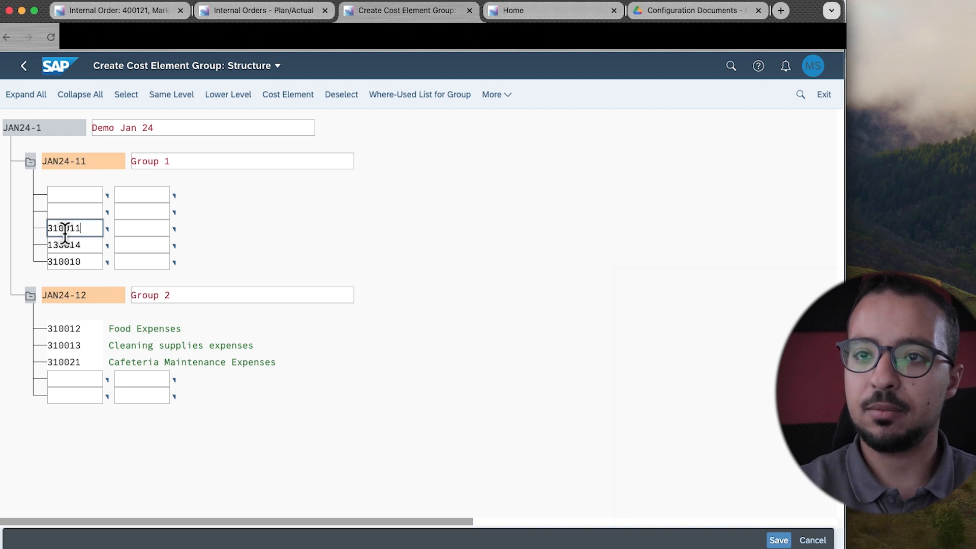
drag(61, 246, 31, 248)
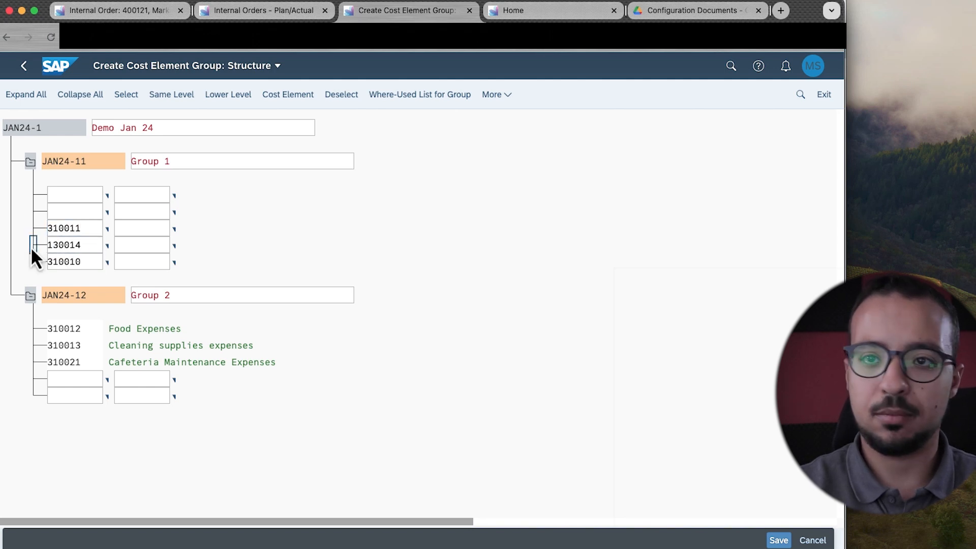
key(BackSpace)
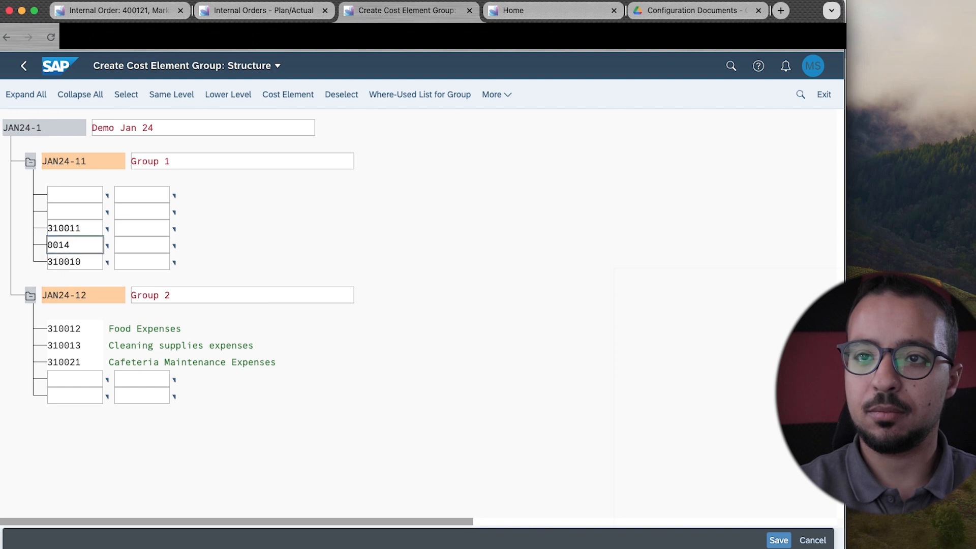
text(31)
key(Return)
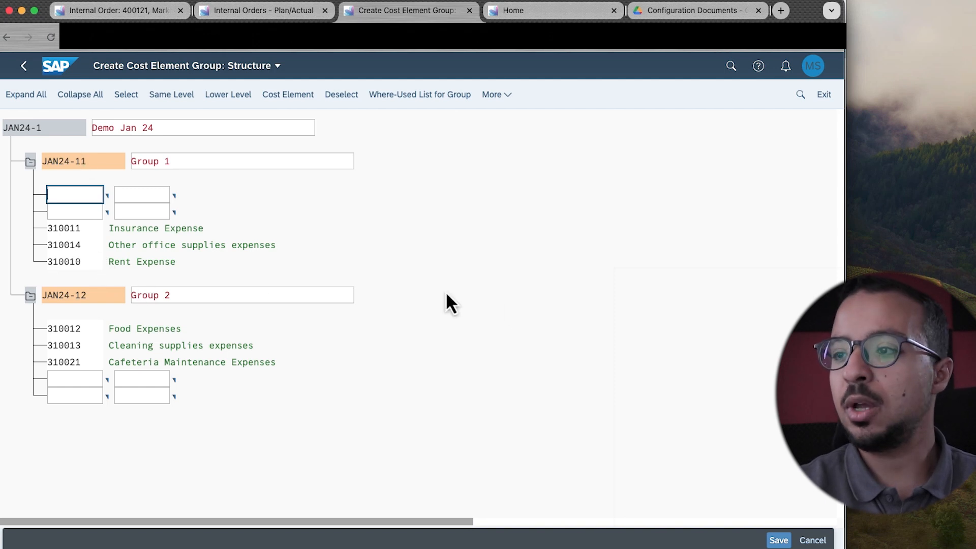
click(778, 540)
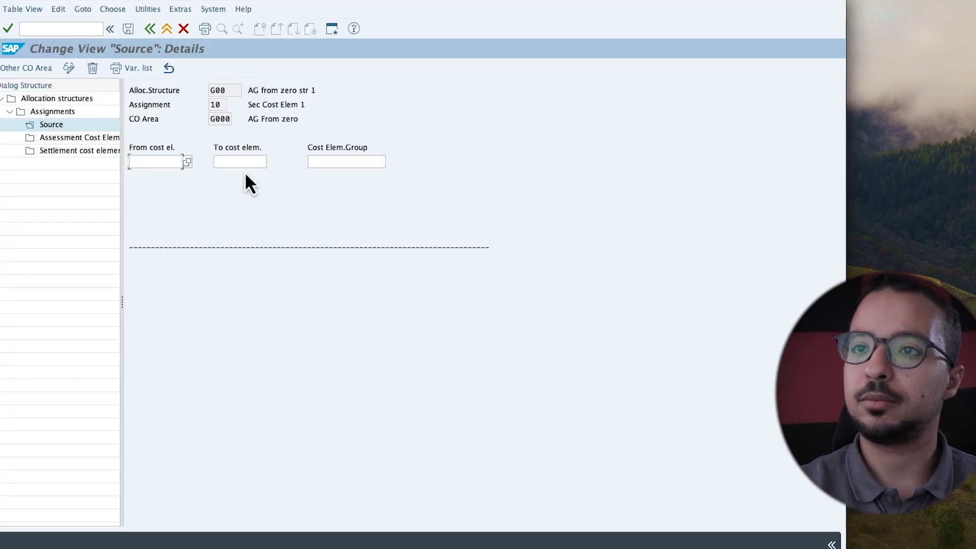
Step: Set the source of assignment 10 in allocation structure G00 to cost element group JAN24-11
click(244, 163)
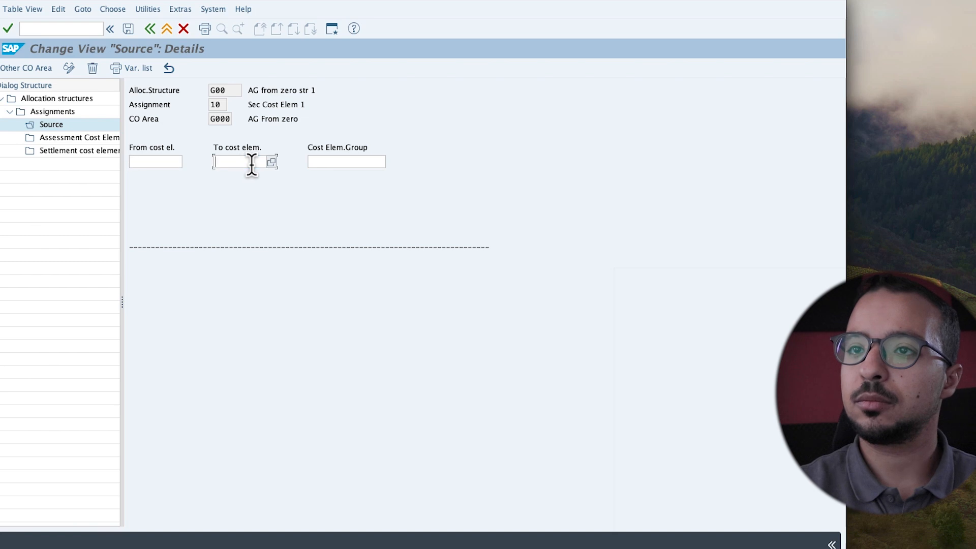
click(344, 162)
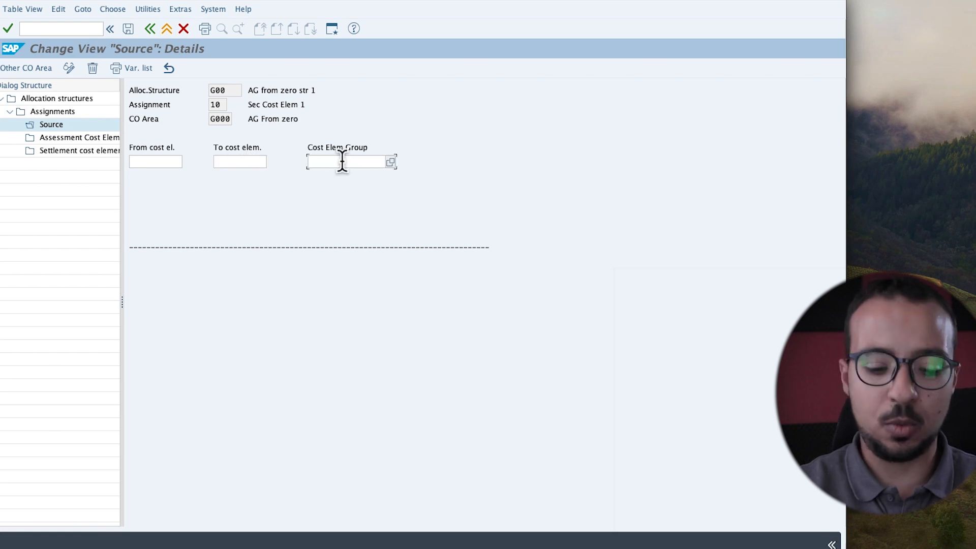
text(Janua)
key(BackSpace)
key(BackSpace)
text(21)
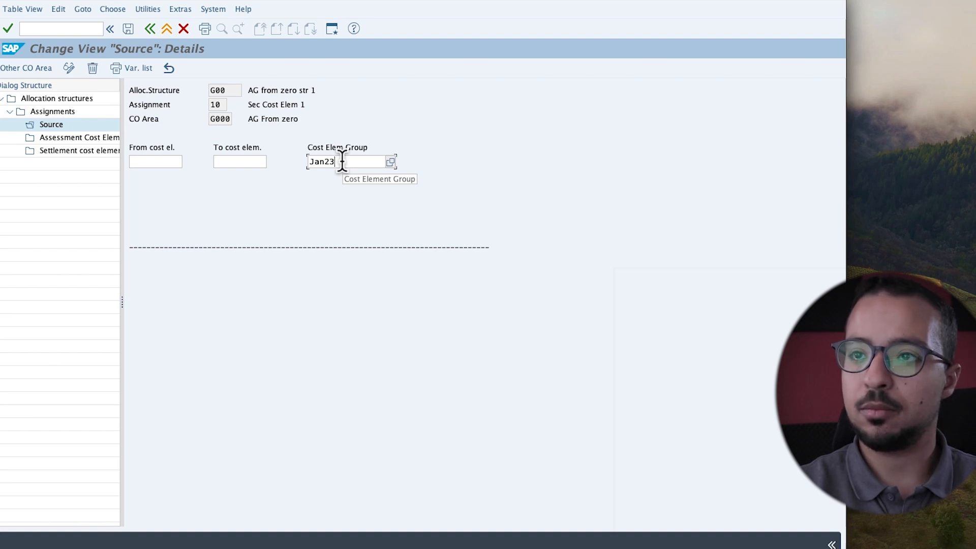
text(-1)
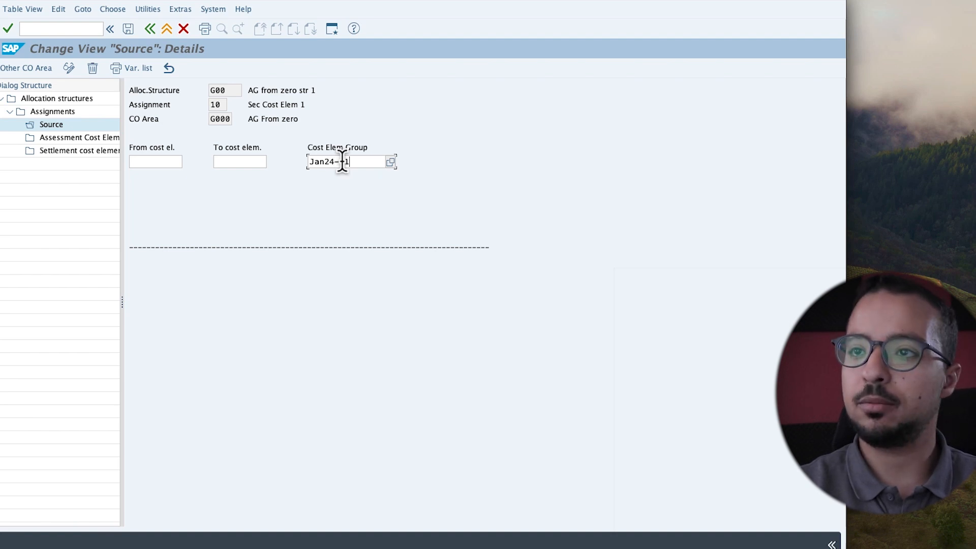
key(Return)
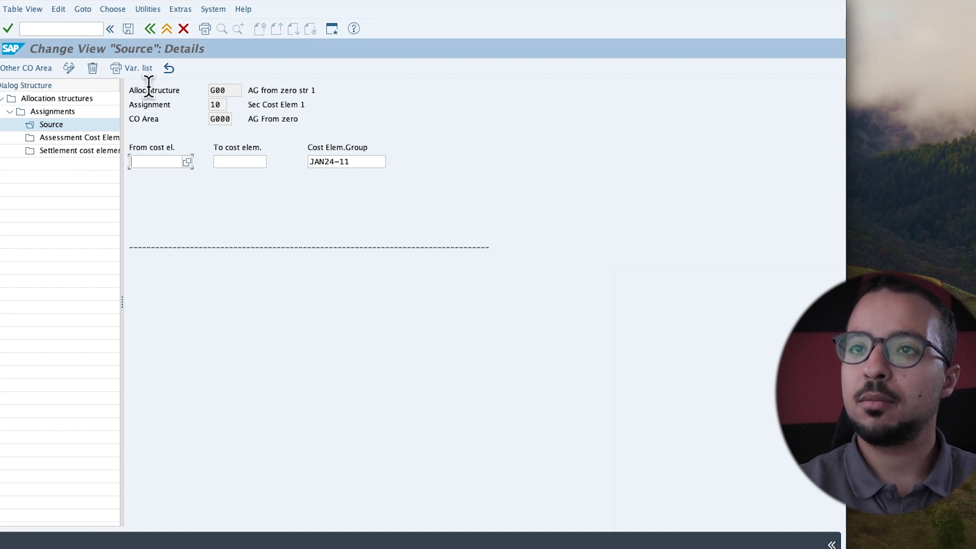
click(349, 162)
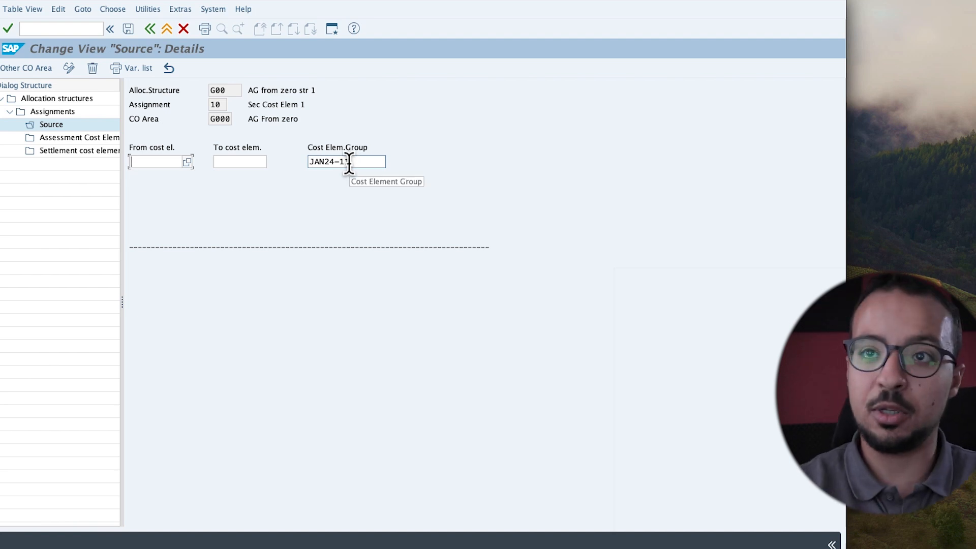
Step: Add a settlement cost element entry for assignment 10 with receiver category CTR and settlement cost element 921030
click(66, 151)
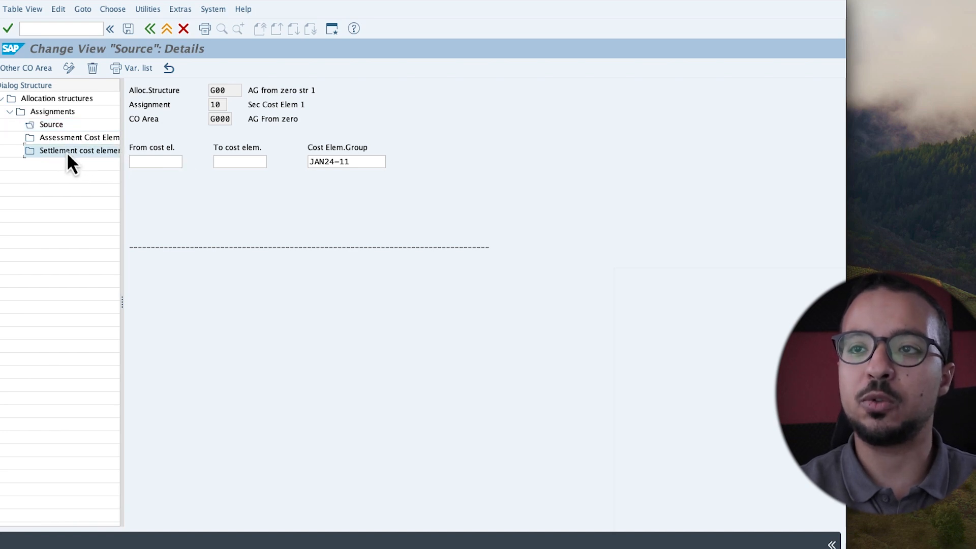
double_click(66, 152)
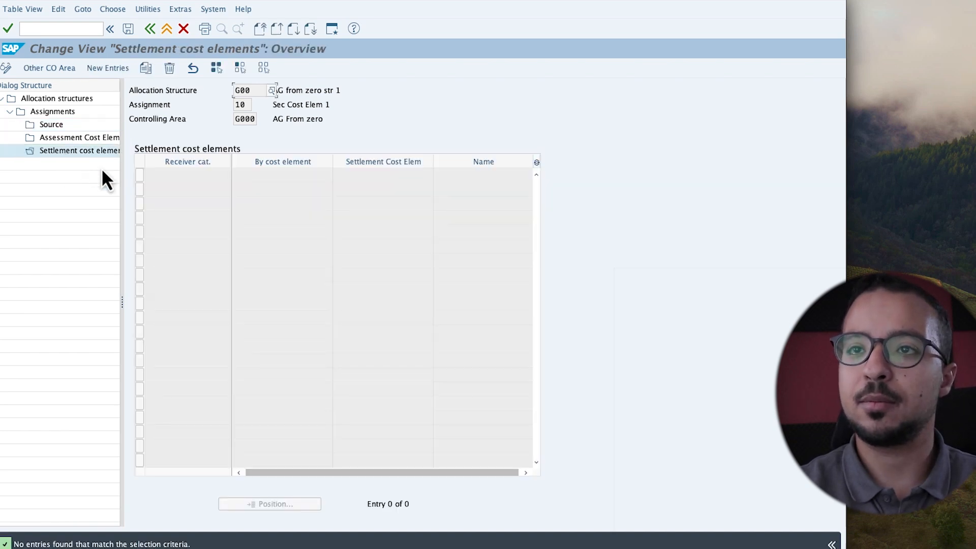
click(113, 73)
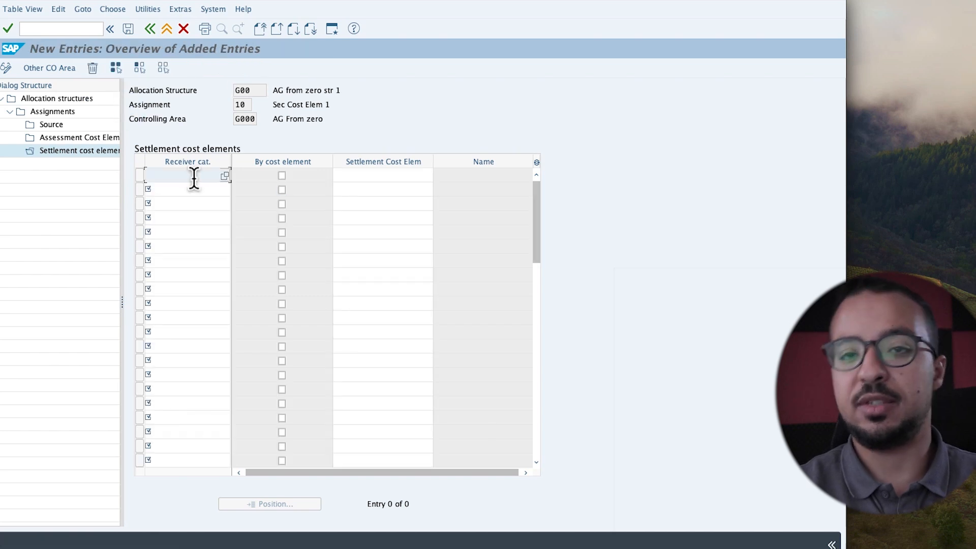
text(CTR)
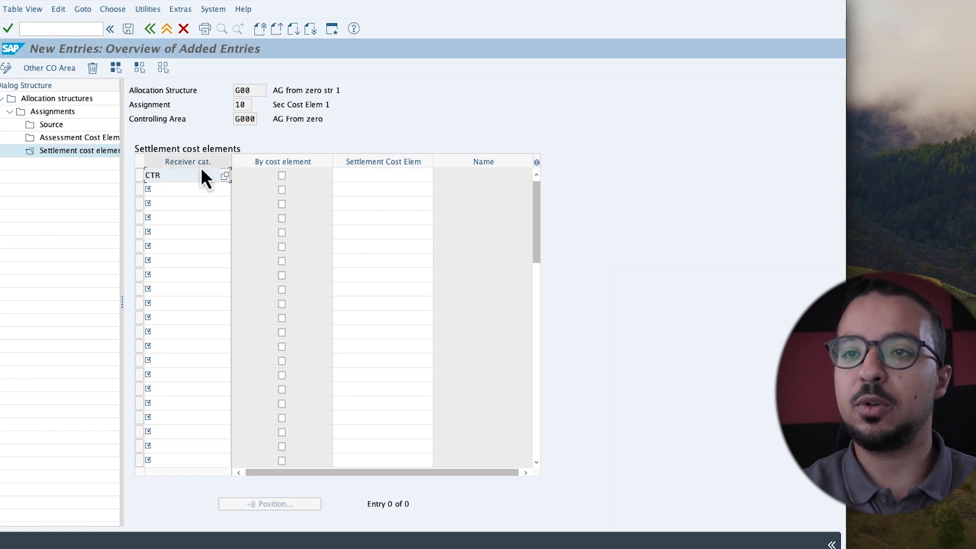
click(394, 176)
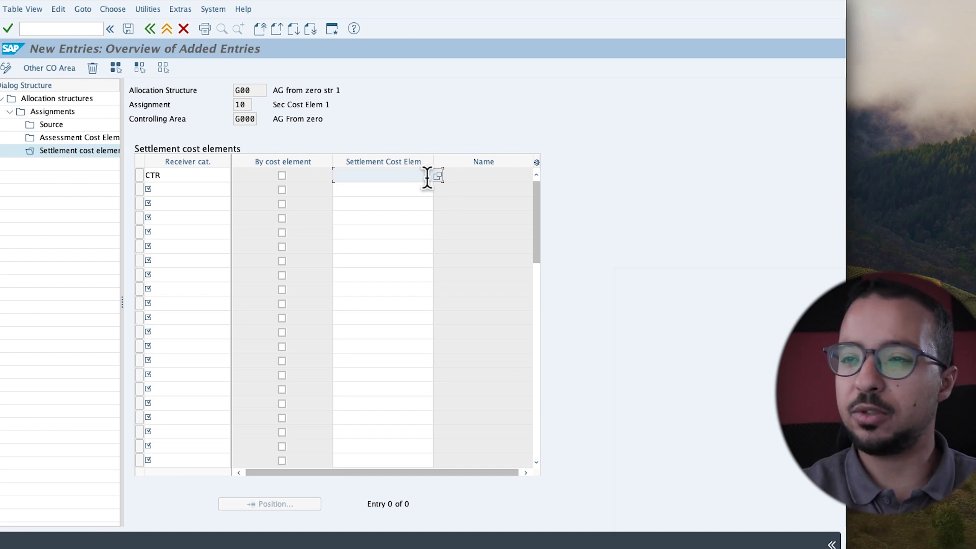
click(401, 189)
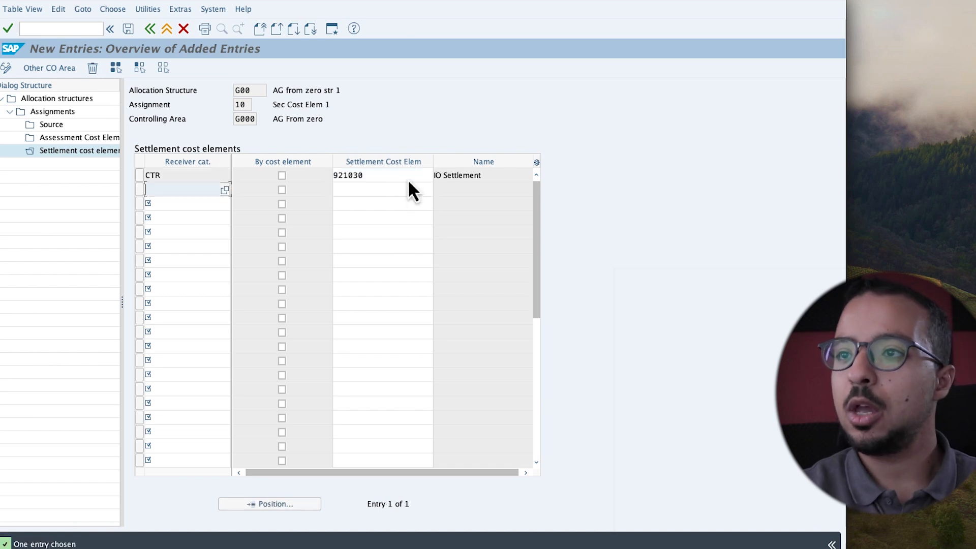
Step: Switch to SAP Fiori in the browser and look up G/L account 921030 of chart of accounts AG00 in Manage G/L Account Master Data
drag(481, 178, 303, 178)
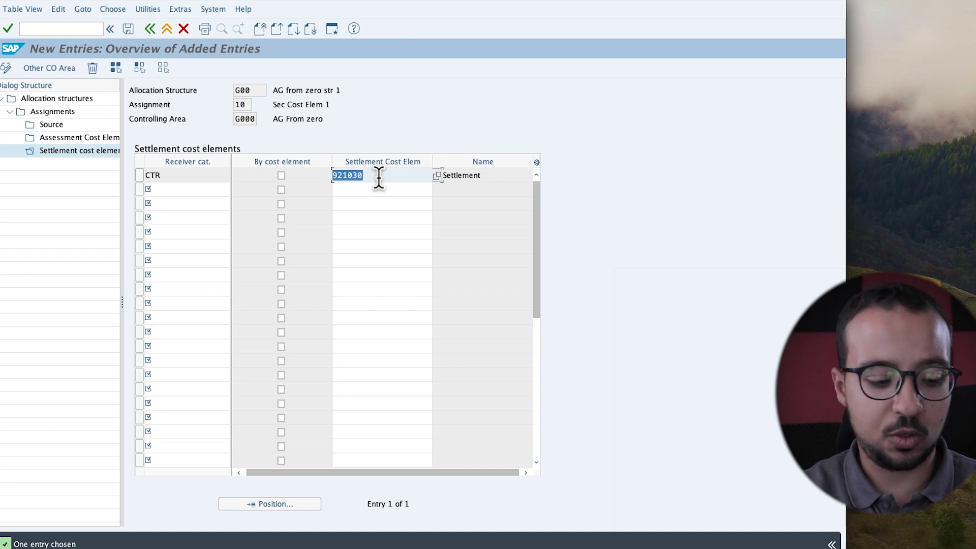
key(super+Tab)
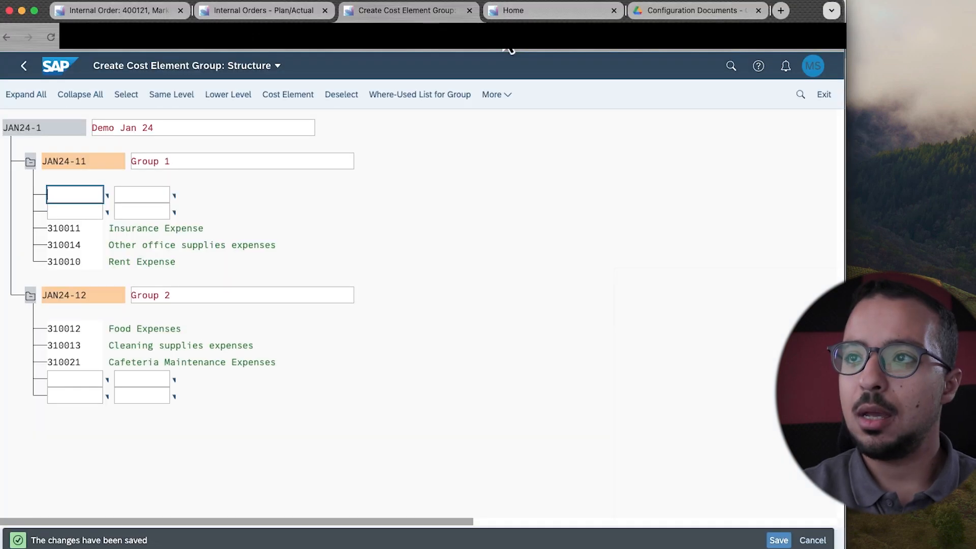
click(522, 15)
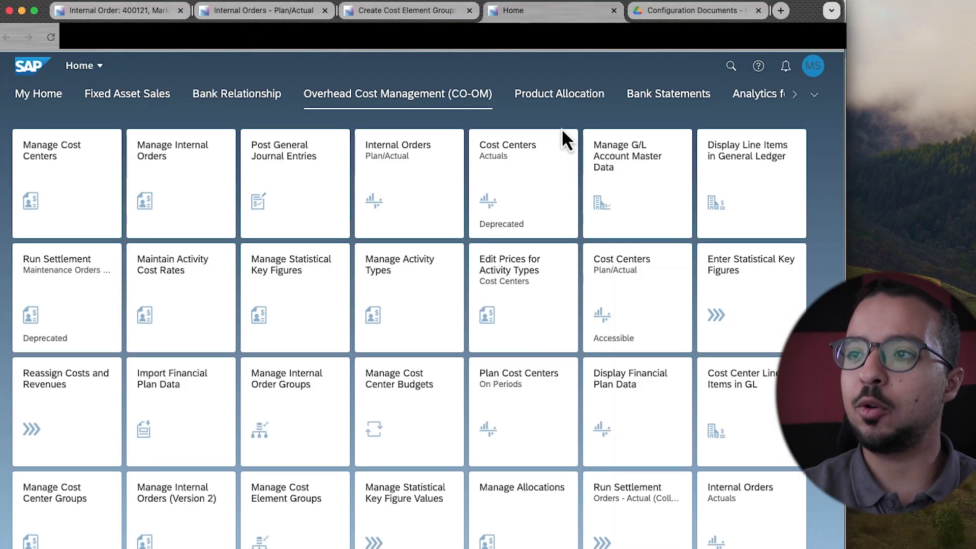
click(633, 199)
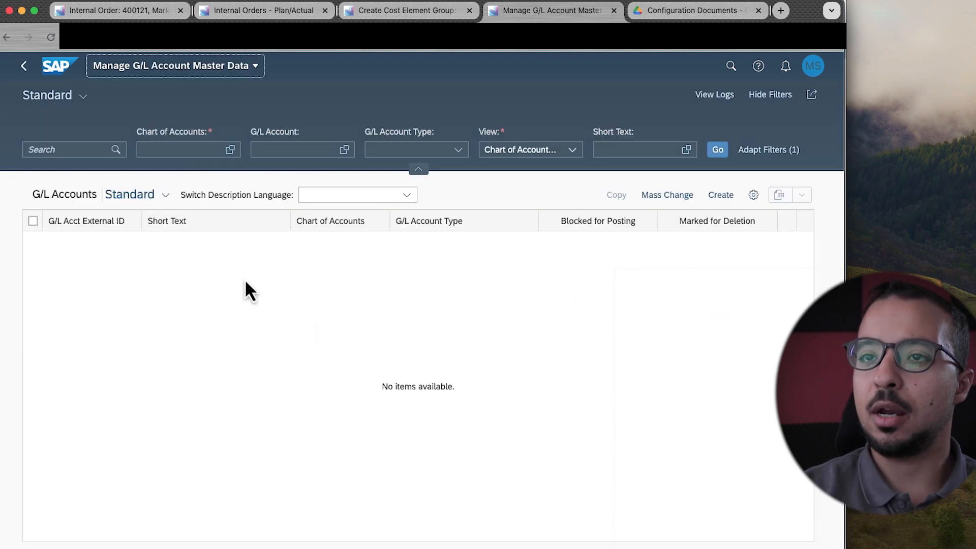
click(192, 148)
text(A)
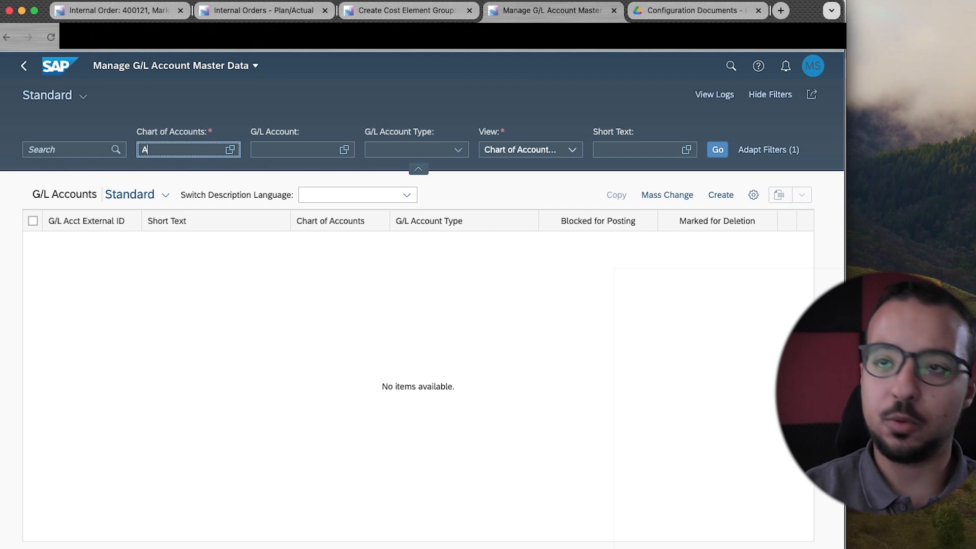
text(G00)
click(278, 150)
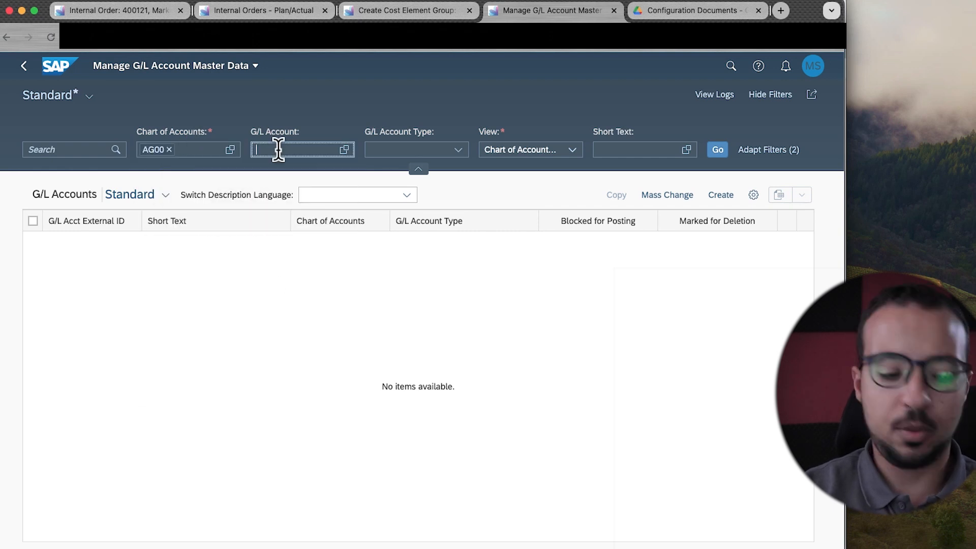
text(921030)
key(Return)
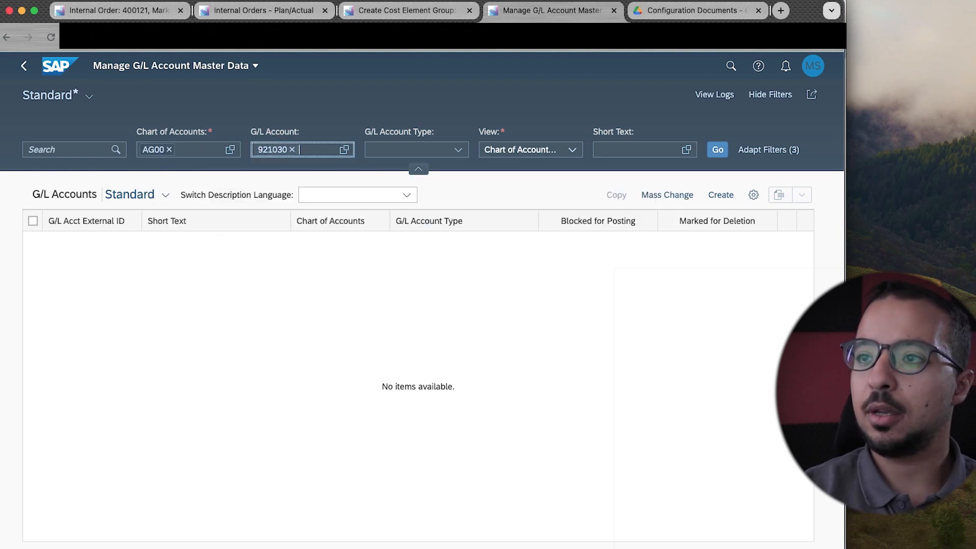
click(716, 152)
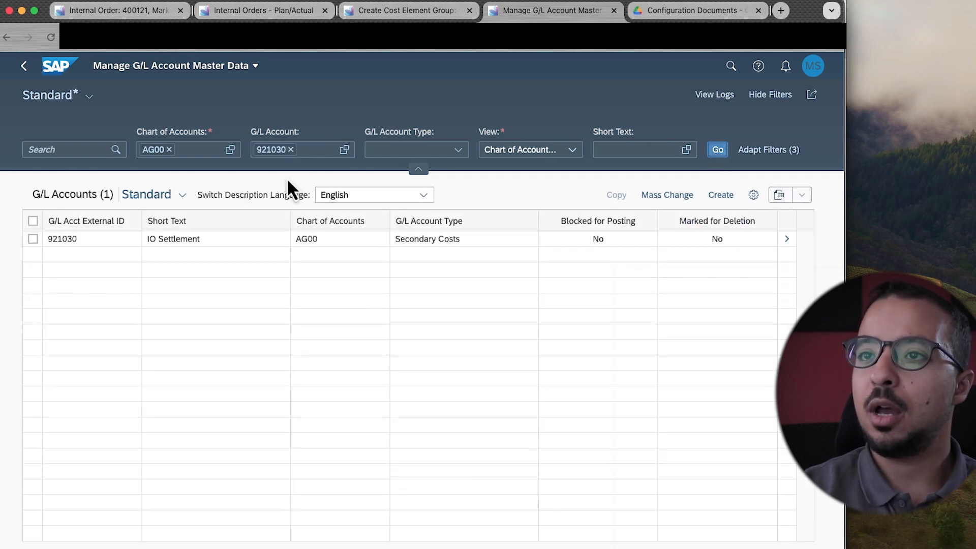
Step: Add account 921032 to the G/L account filter and list it together with 921030
click(301, 152)
text(921)
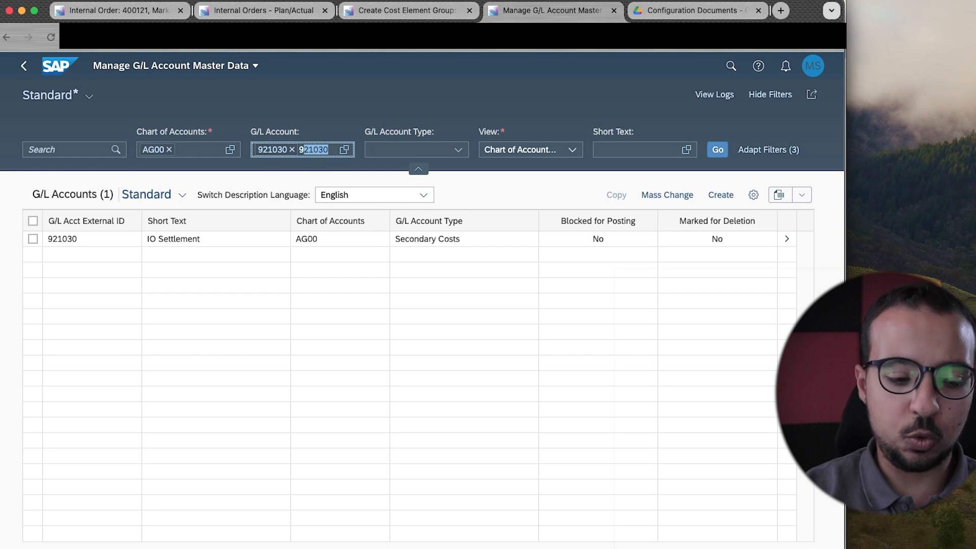
text(03)
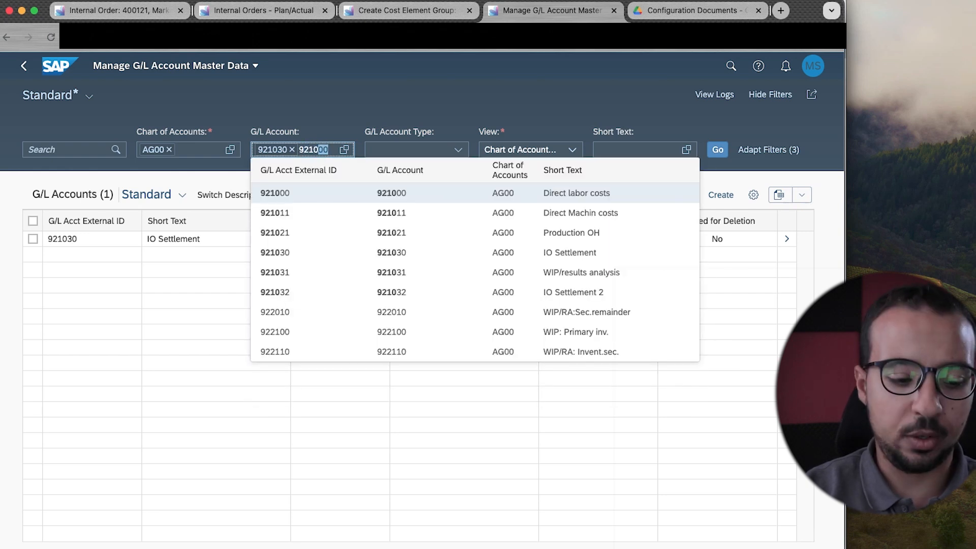
text(2)
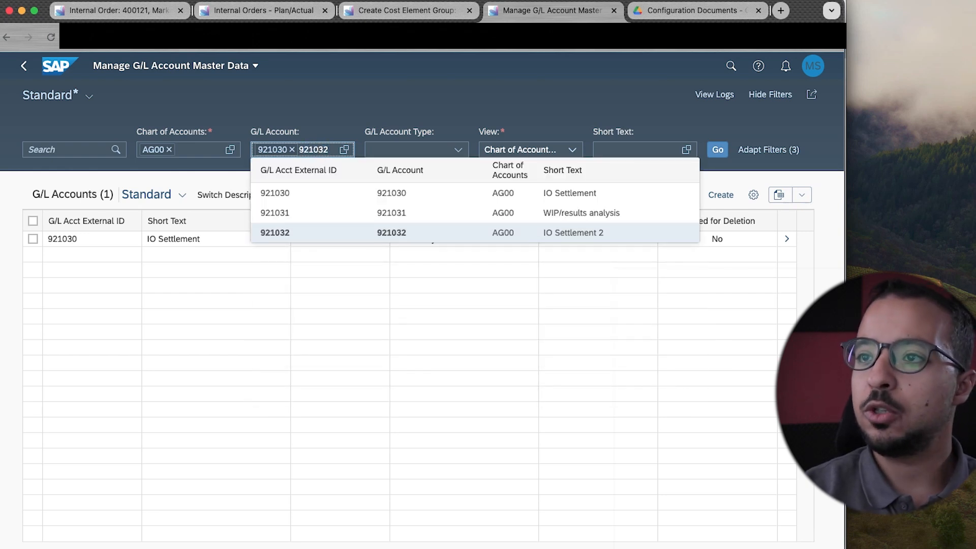
click(559, 235)
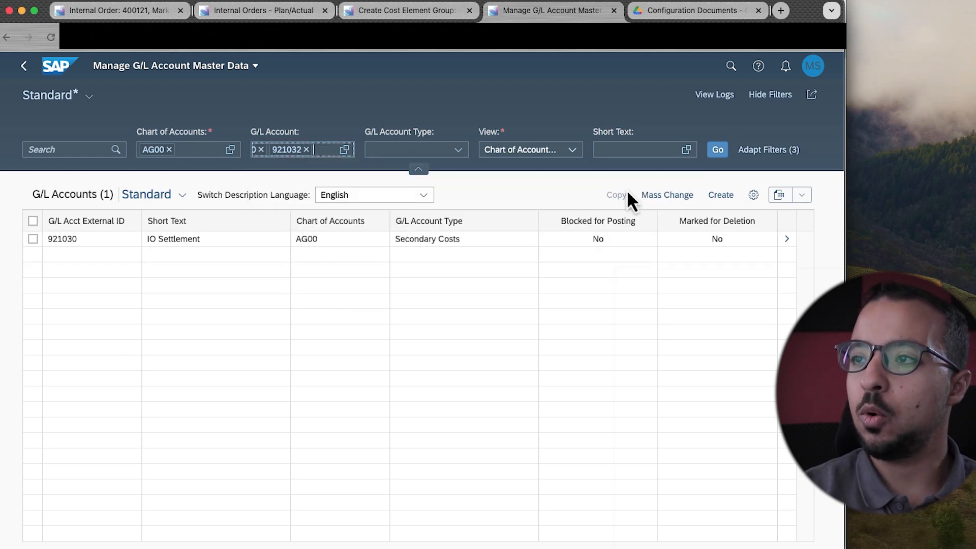
click(717, 150)
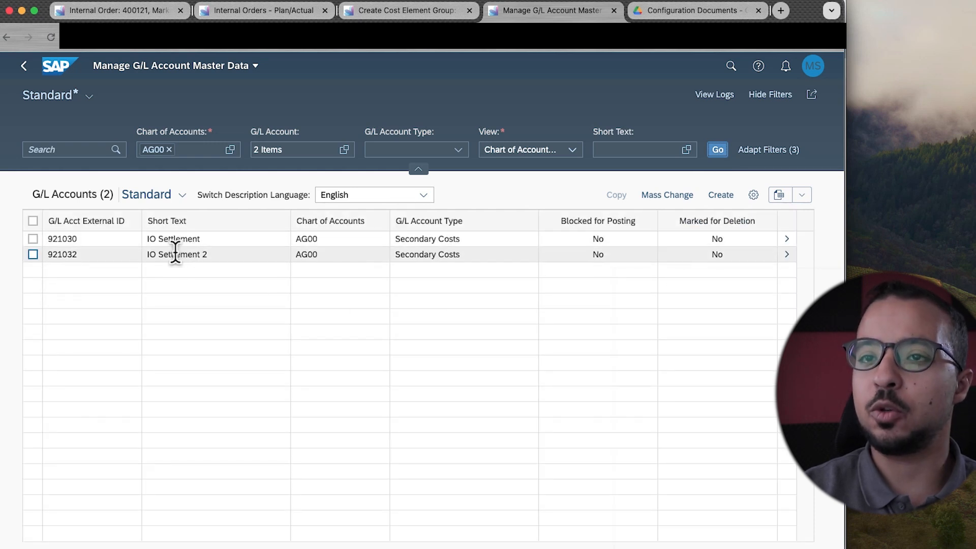
Step: Open the master data of account 921030 and examine its controlling data for the cost element category
click(32, 240)
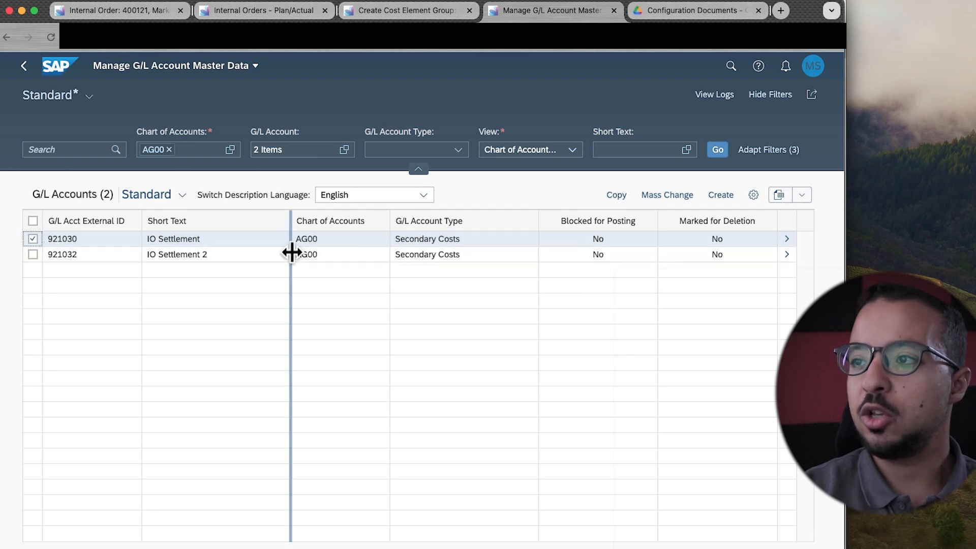
click(787, 241)
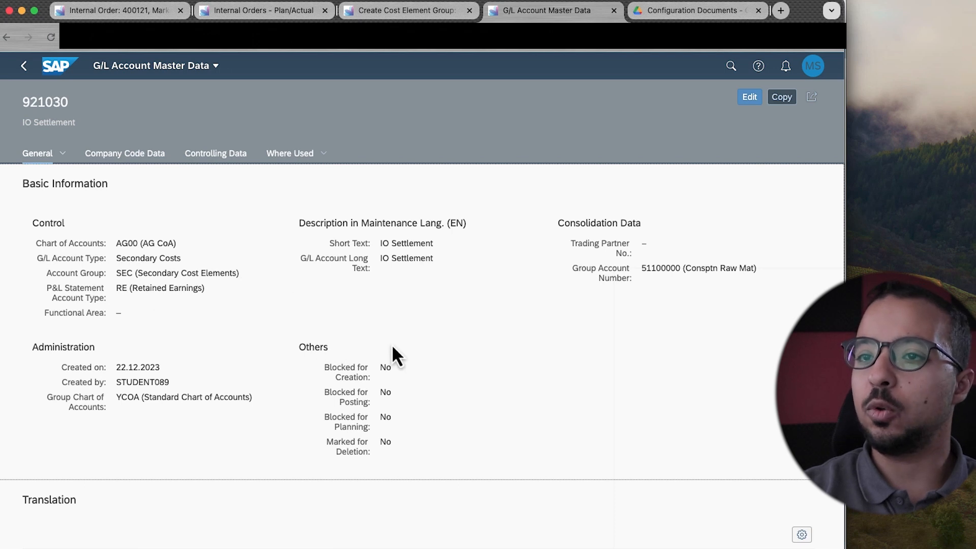
scroll(392, 348, down, 10)
scroll(393, 348, down, 5)
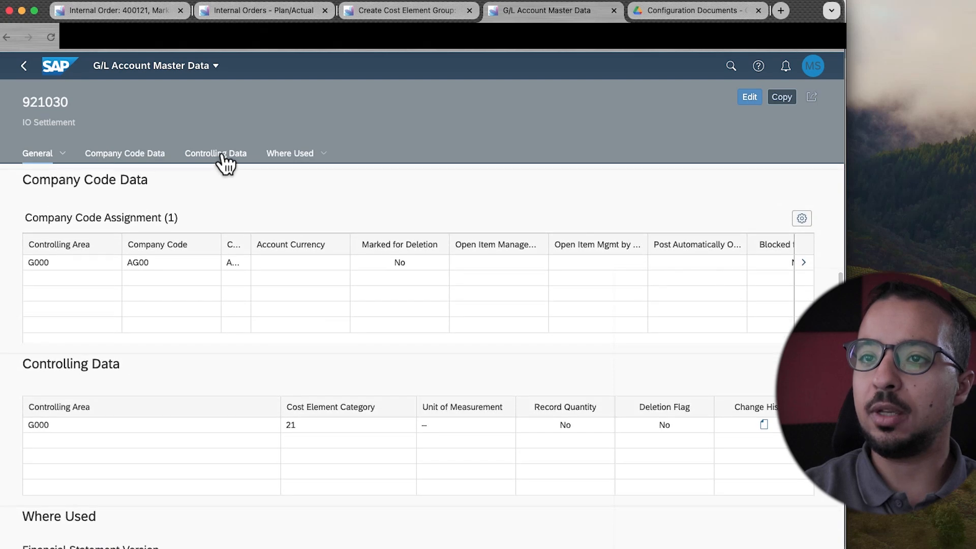
click(223, 156)
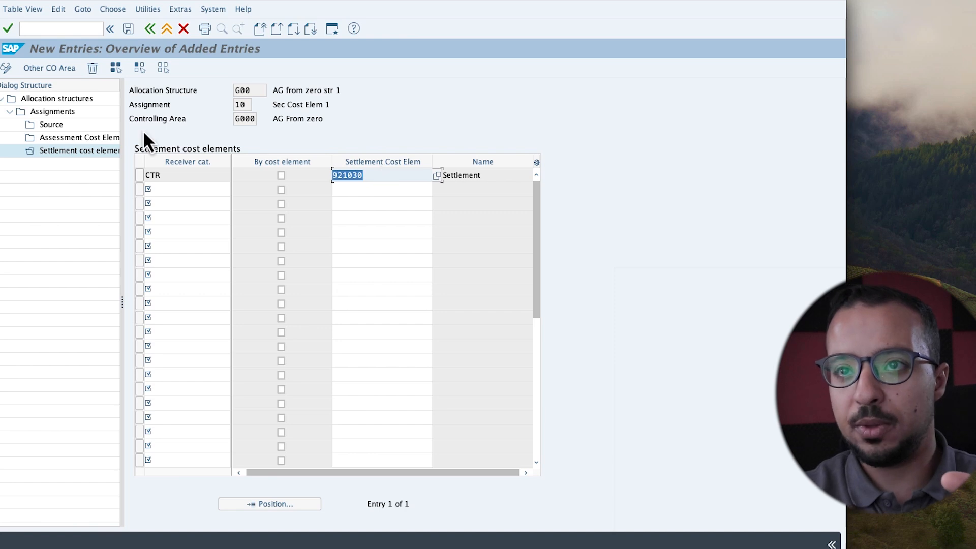
Step: Return to the allocation structure in SAP GUI and review assignment 10's source group and settlement cost element entry
click(54, 127)
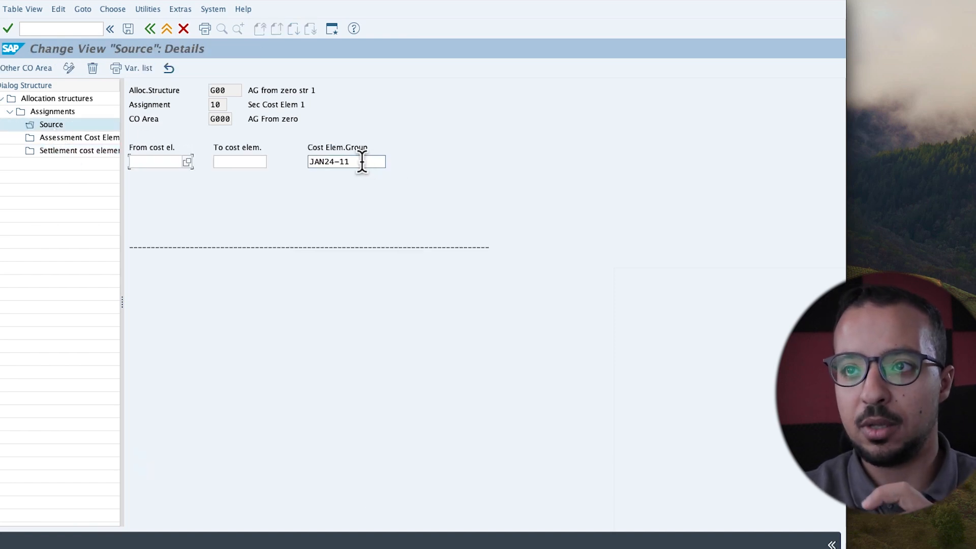
drag(362, 161, 306, 162)
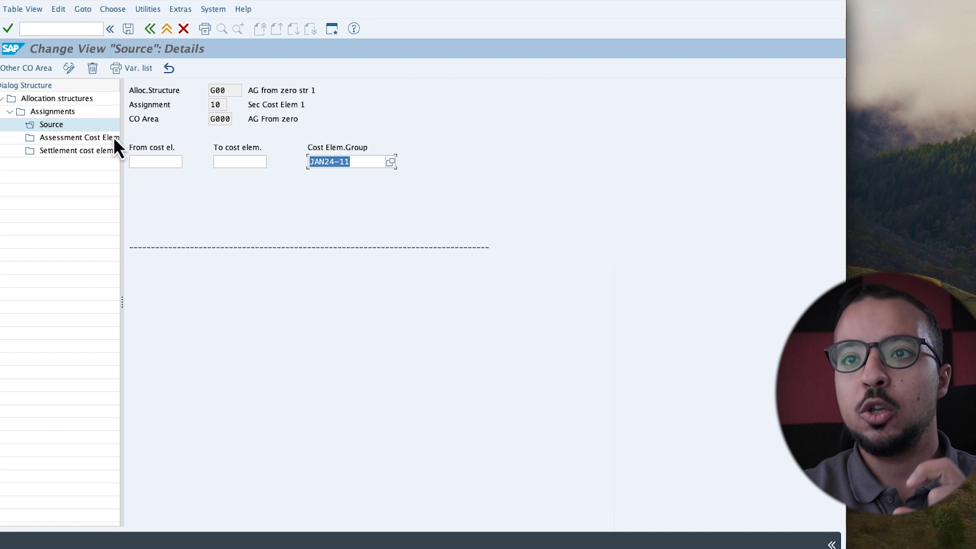
click(72, 151)
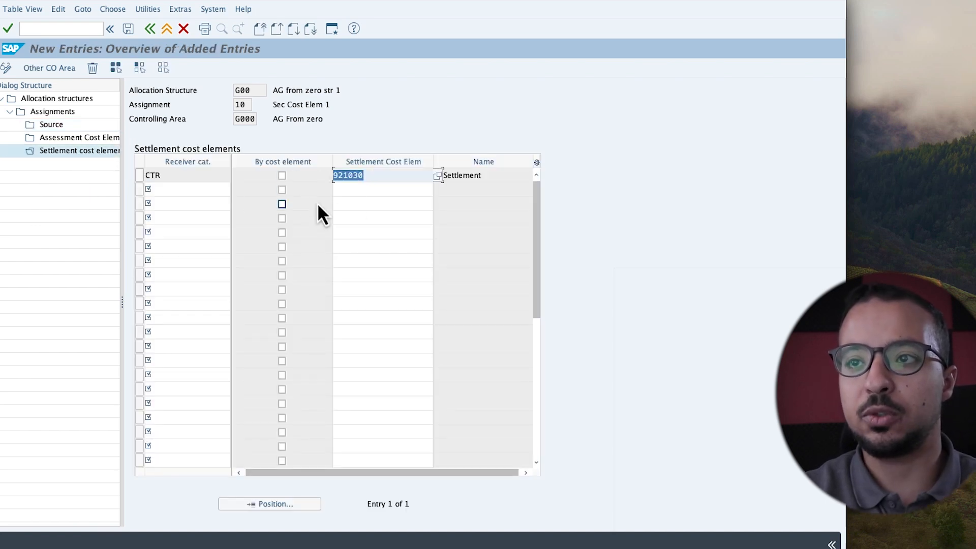
scroll(377, 187, down, 1)
scroll(201, 181, up, 1)
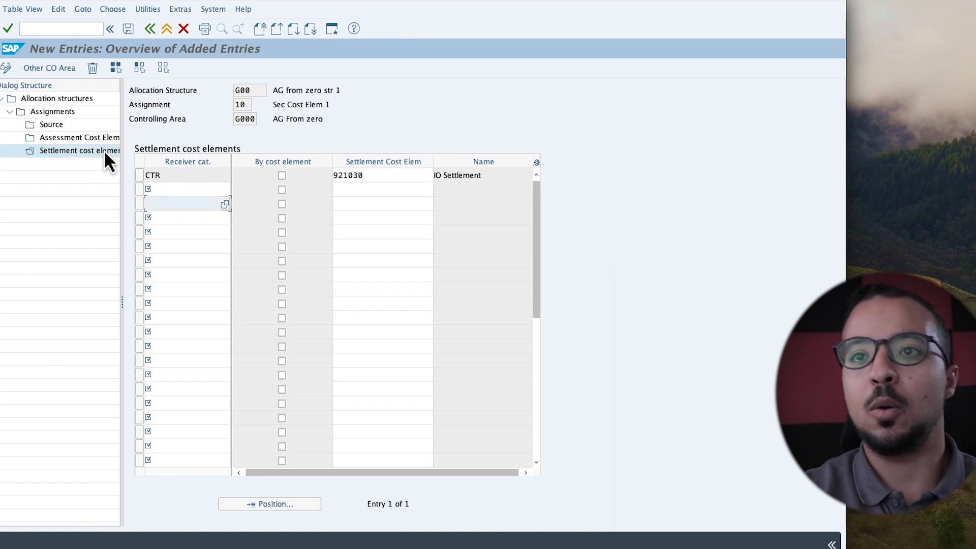
Step: Assign cost element group JAN24-12 as the source of assignment 20, Sec Cost Elem 2
click(54, 114)
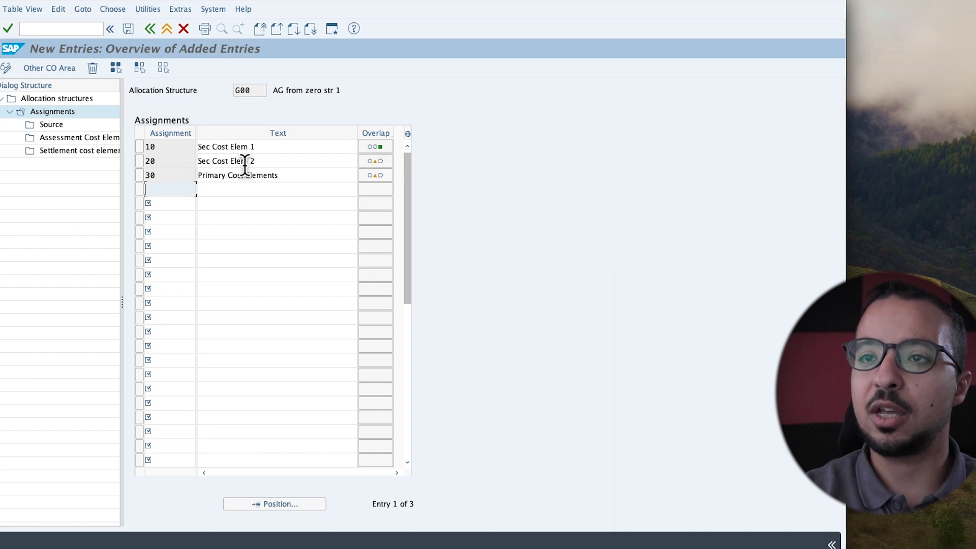
click(140, 165)
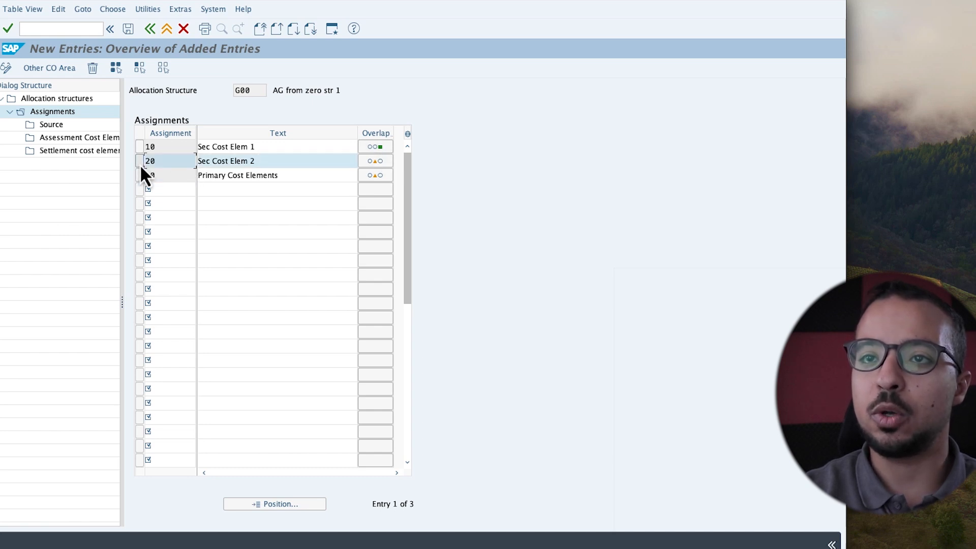
double_click(54, 128)
click(329, 164)
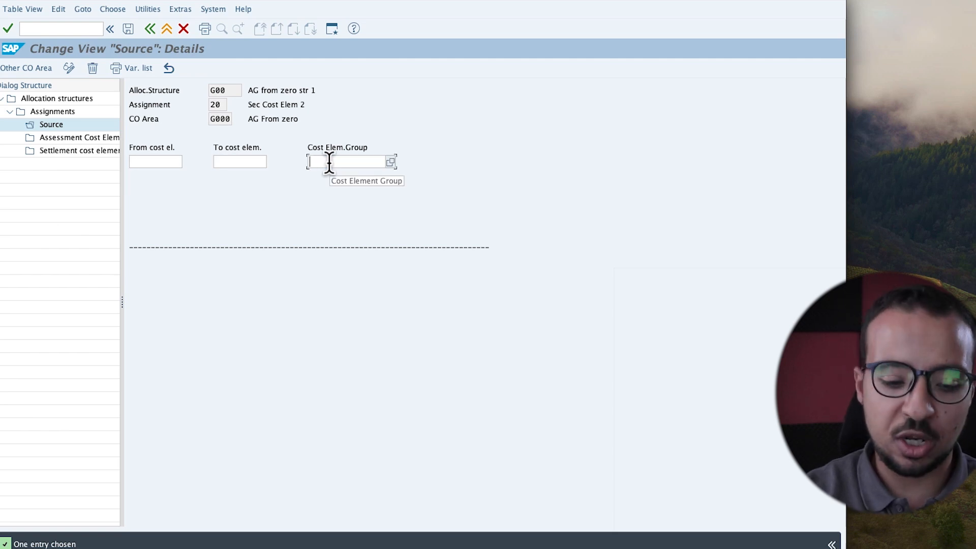
text(jan2)
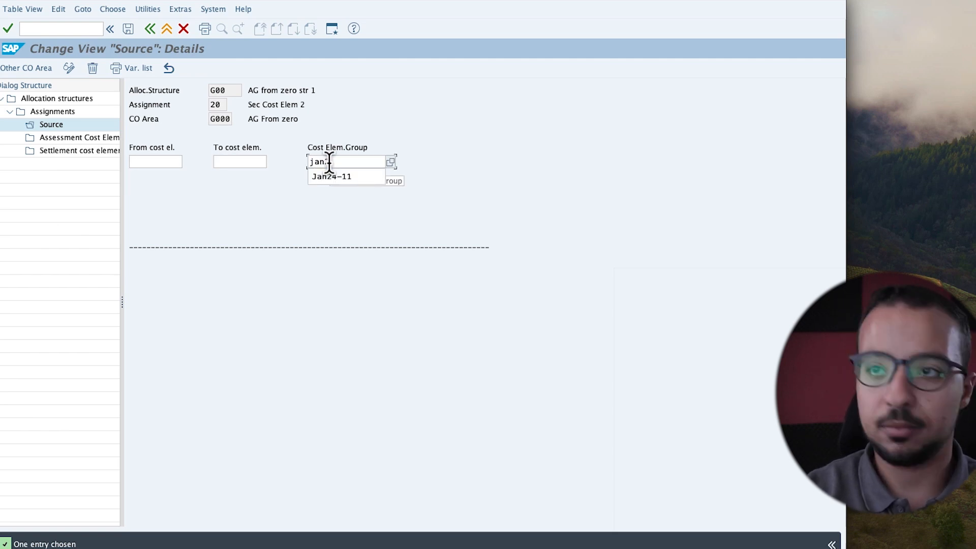
text(4-12)
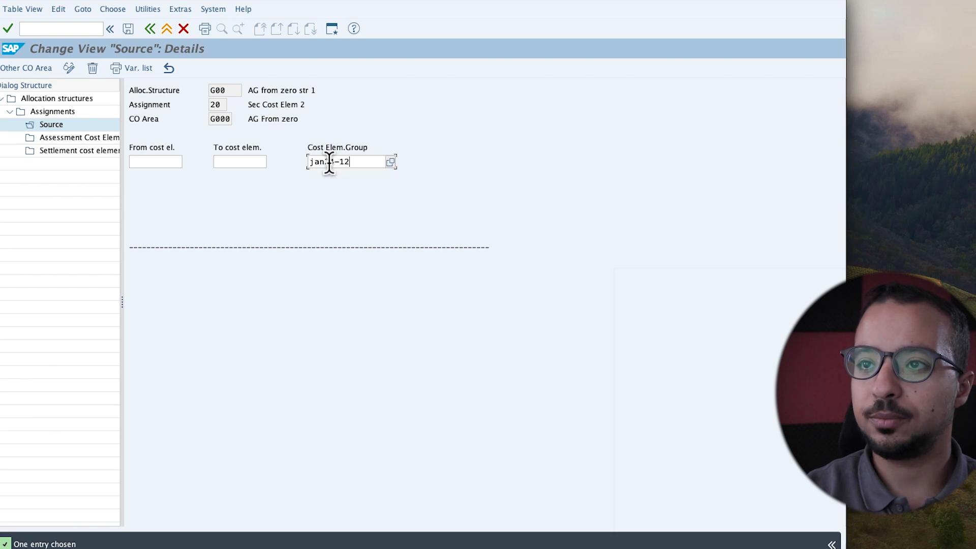
key(Return)
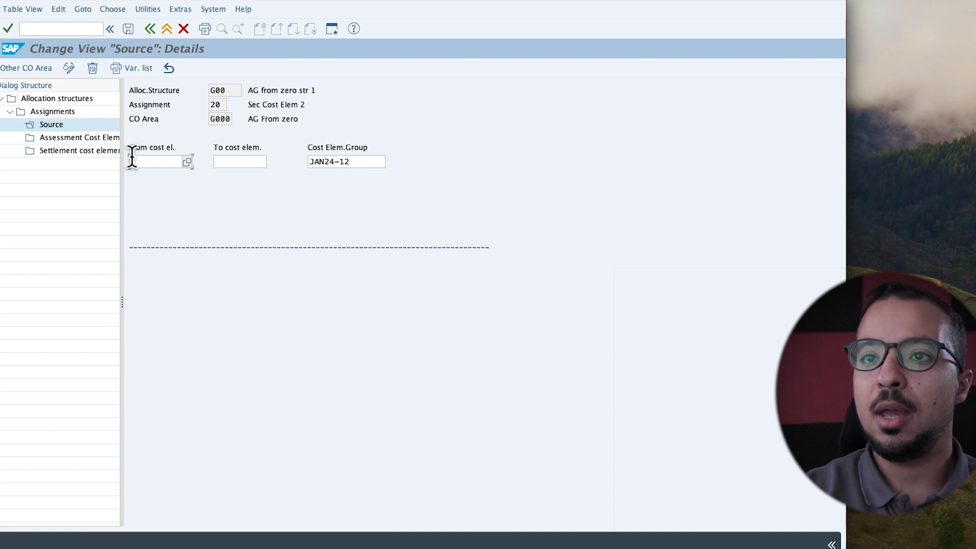
Step: Add a settlement cost element entry for assignment 20 with receiver category CTR and settlement cost element 921032
double_click(65, 151)
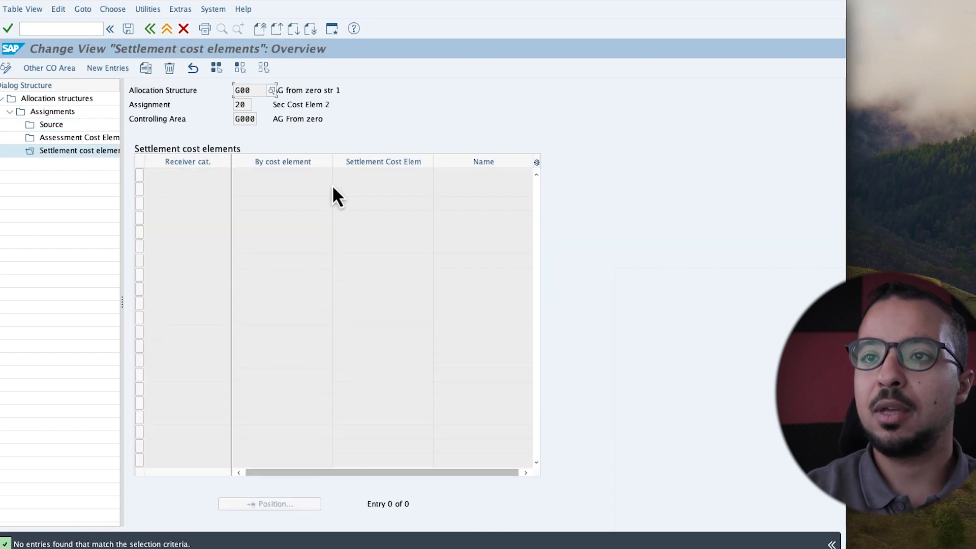
click(121, 73)
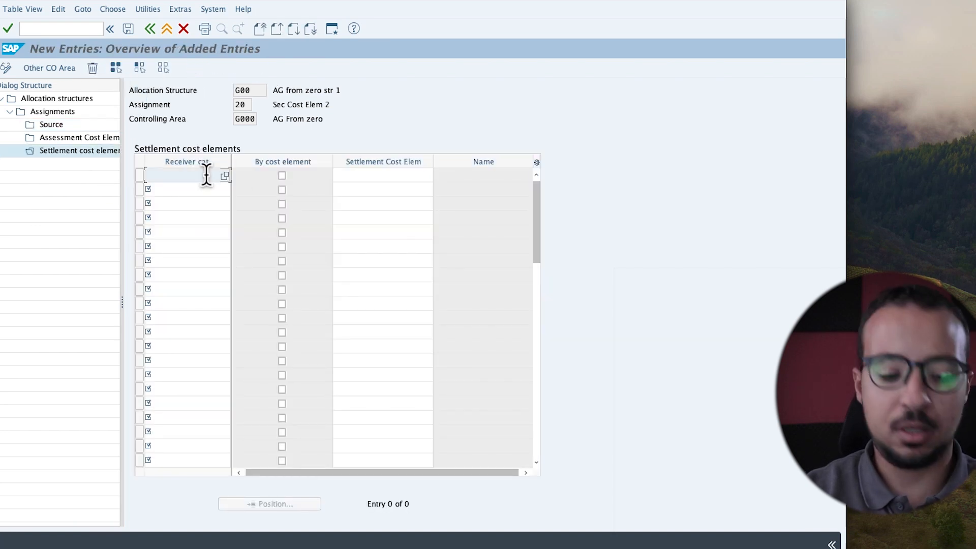
text(CTR)
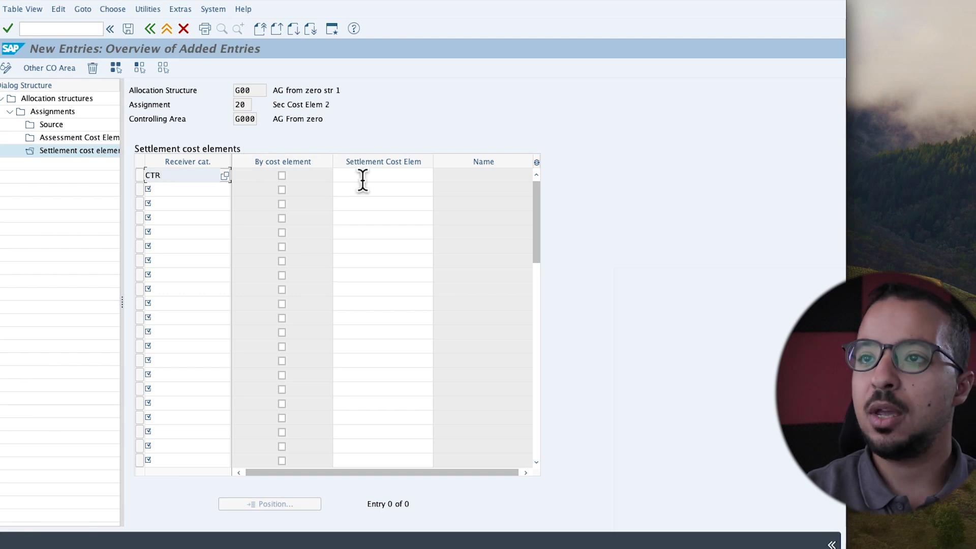
click(380, 176)
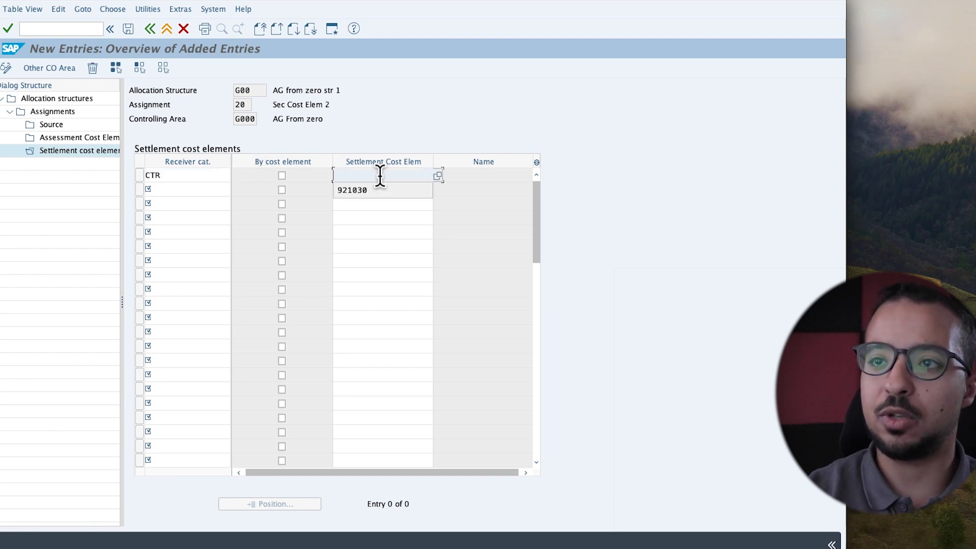
text(921032)
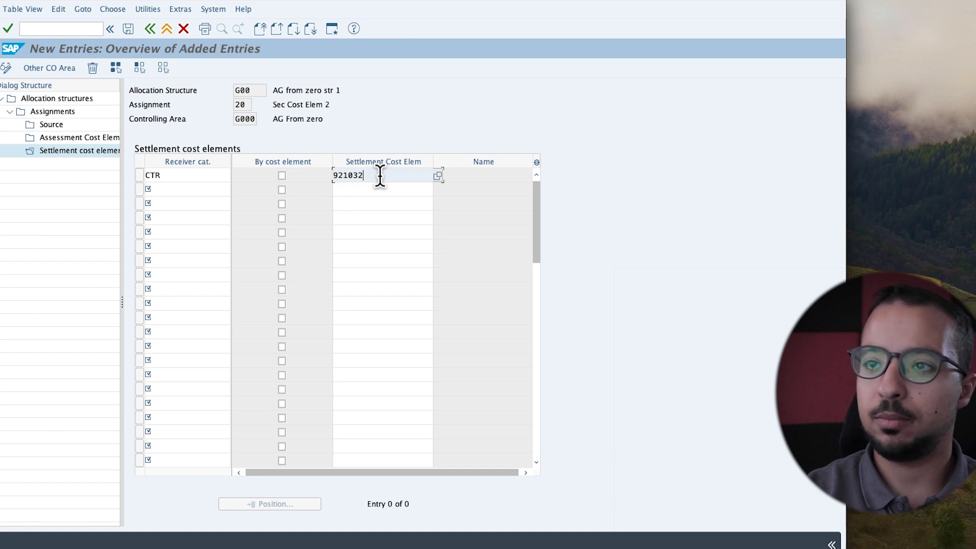
key(Return)
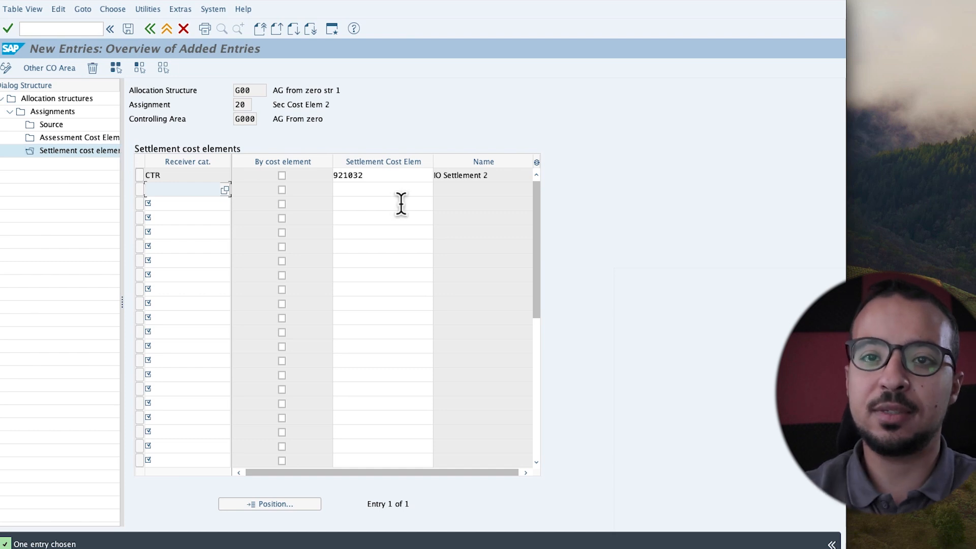
Step: Open the source details of assignment 30, Primary Cost Elements
click(51, 114)
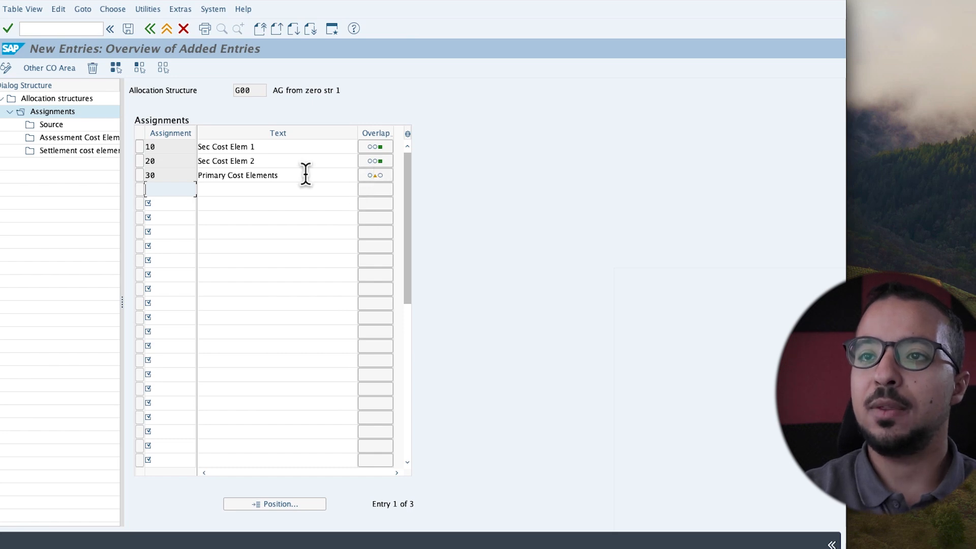
click(140, 176)
click(50, 125)
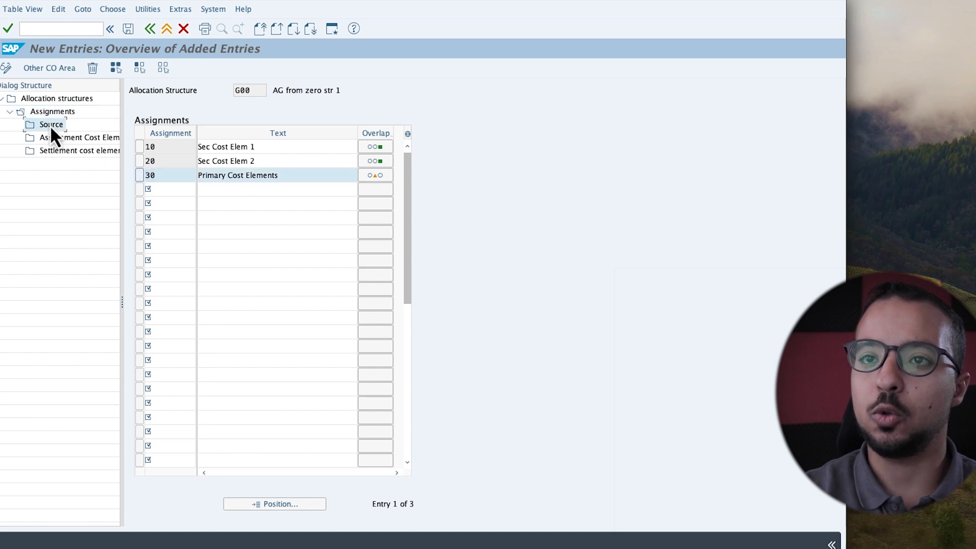
click(338, 162)
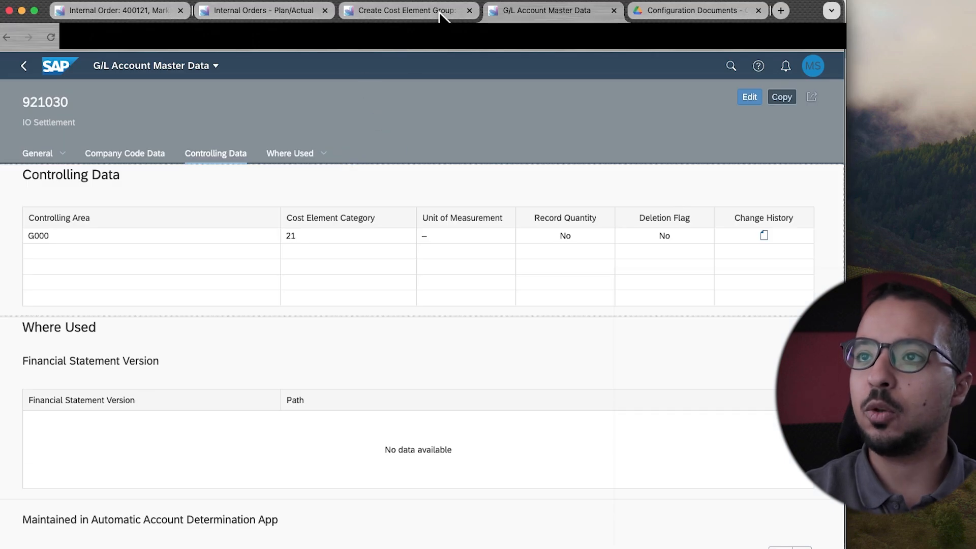
Step: Switch to SAP Fiori in the browser and compare the order's G/L accounts in the Plan/Actual report with cost element groups JAN24-11 and JAN24-12
click(416, 15)
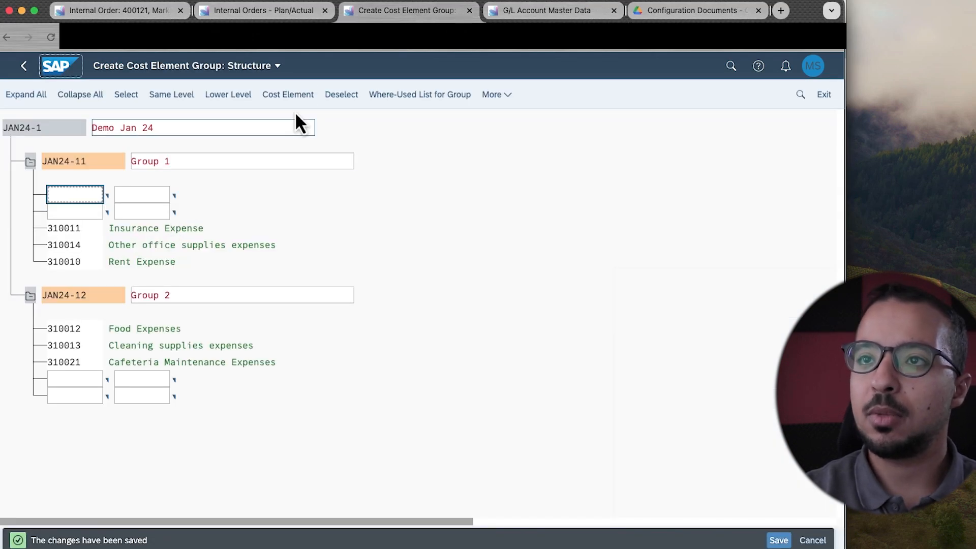
click(270, 18)
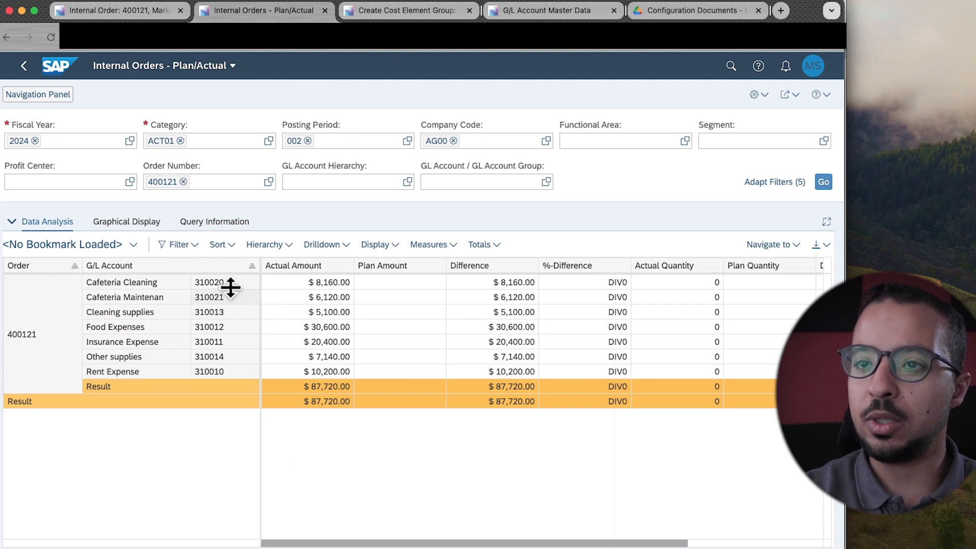
click(402, 11)
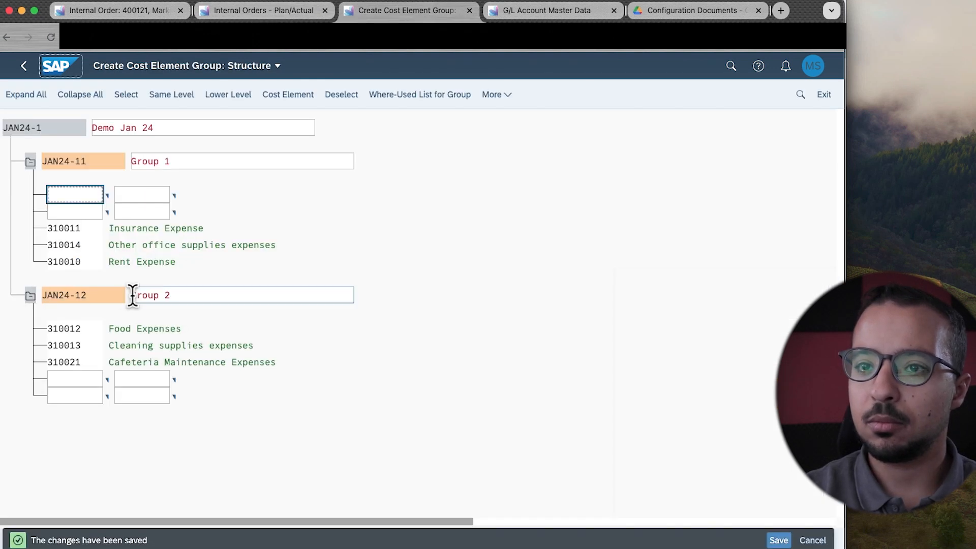
click(287, 15)
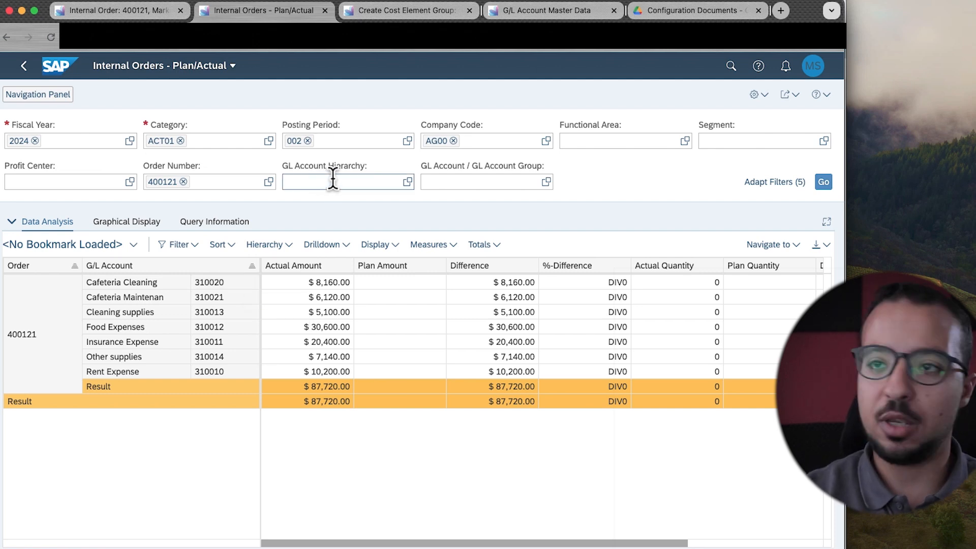
Step: Copy the Cafeteria Cleaning account 310020 from the report and enter it in SAP GUI as assignment 30's starting source cost element
double_click(197, 282)
key(super+c)
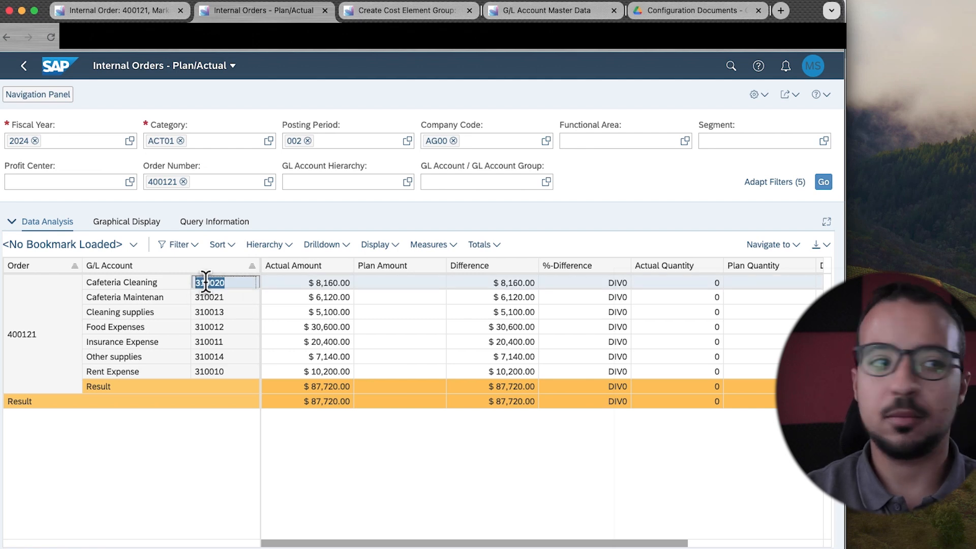
key(super+Tab)
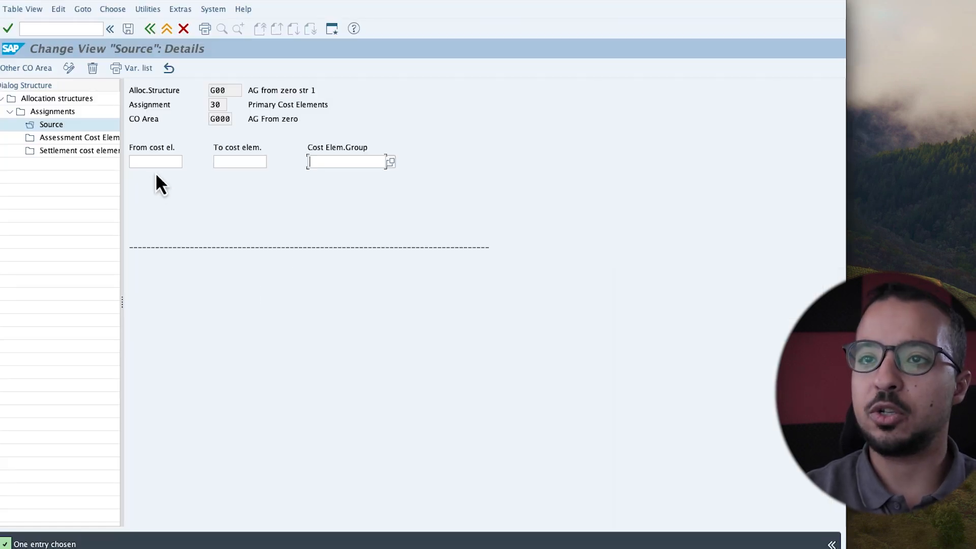
click(153, 162)
key(super+v)
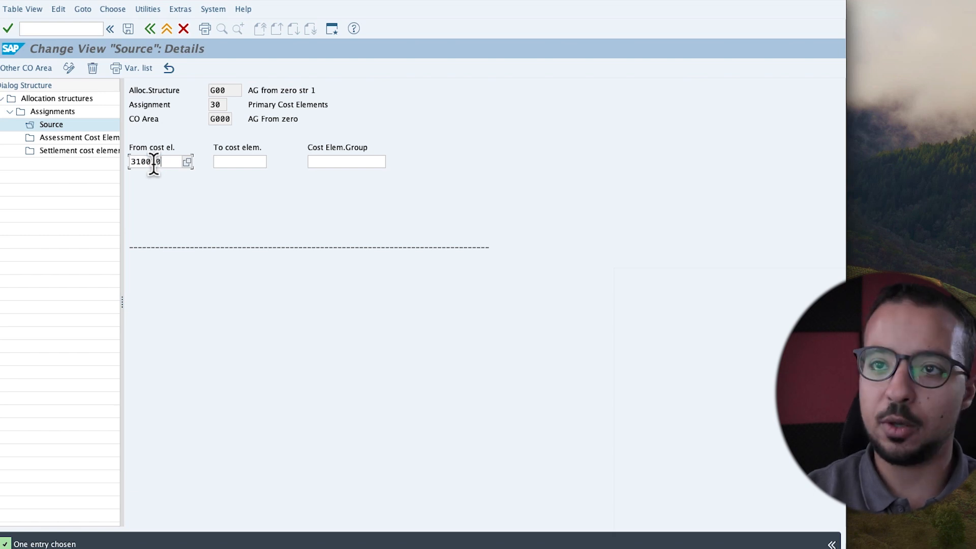
Step: Add a settlement entry for assignment 30 with receiver category CTR, settling by cost element
double_click(61, 152)
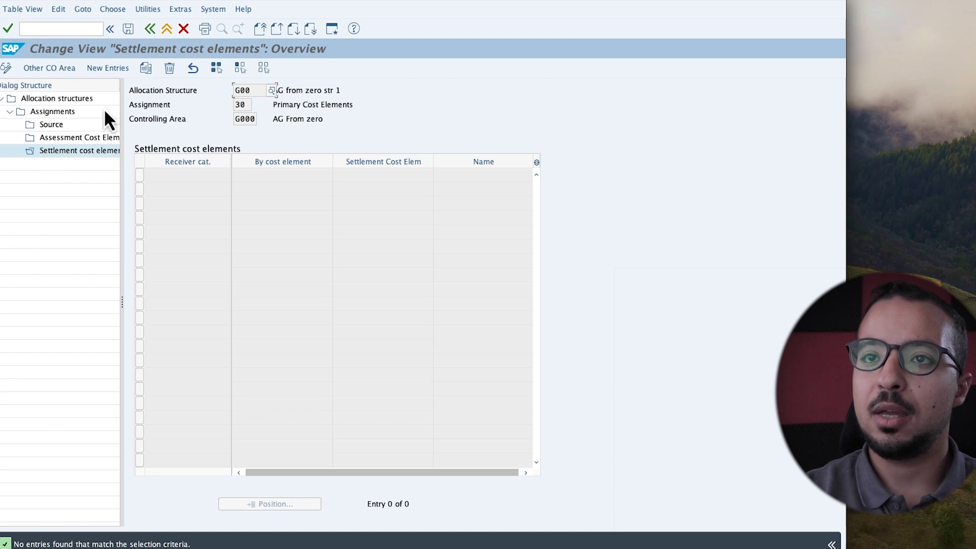
click(97, 68)
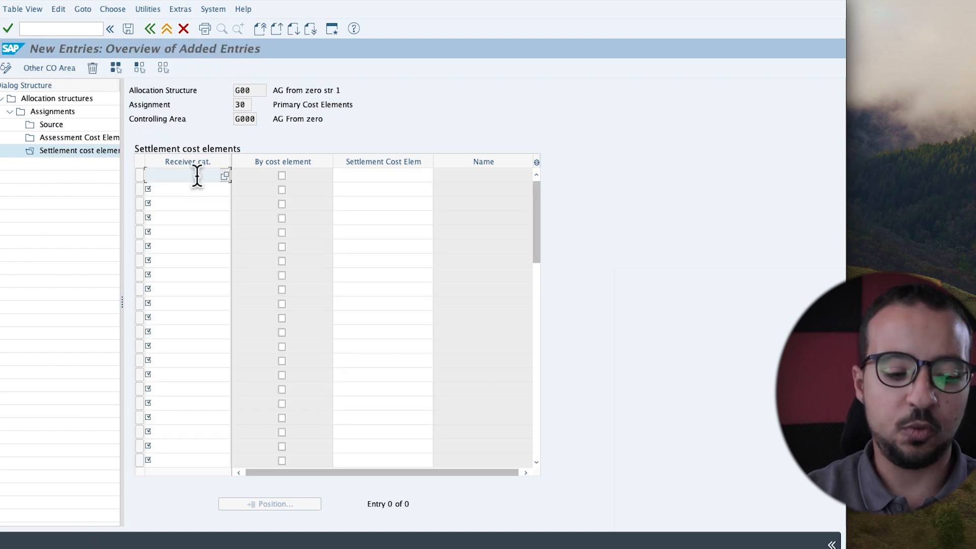
text(CTR)
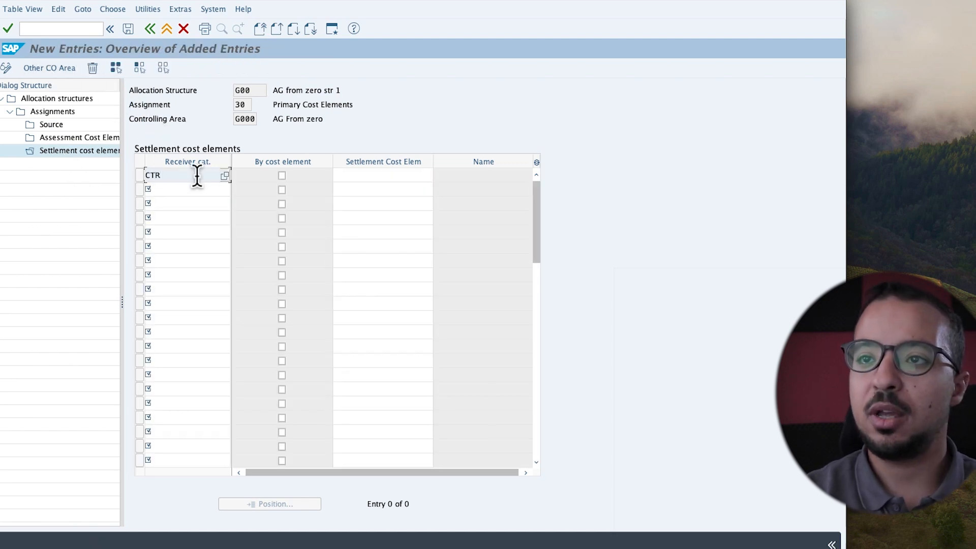
click(281, 176)
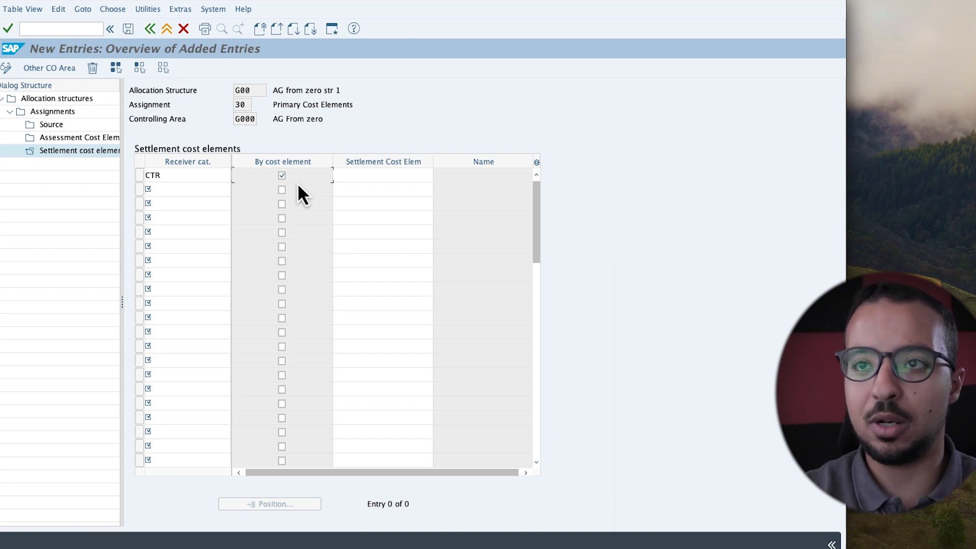
Step: Return to the assignments overview of allocation structure G00, review the three assignments and save the configuration
click(49, 115)
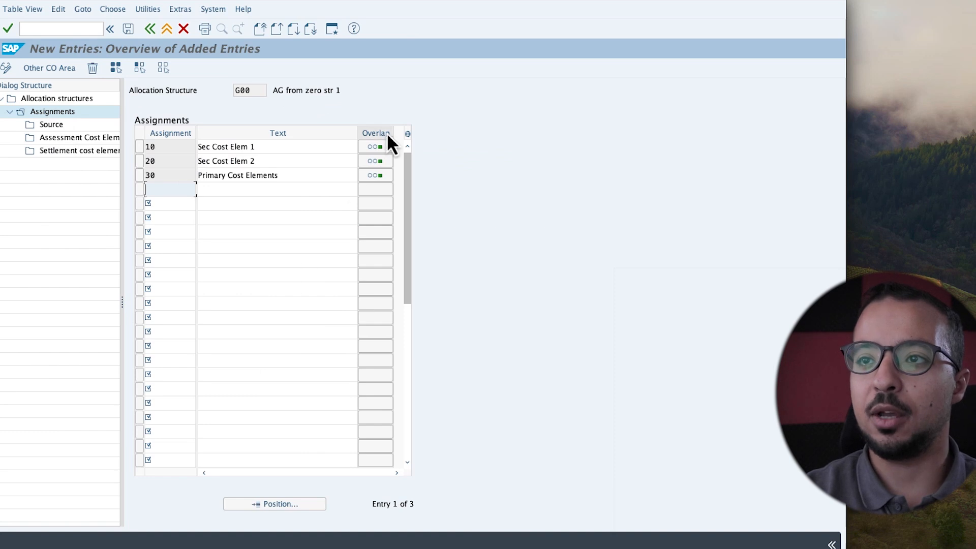
click(283, 149)
drag(283, 149, 180, 147)
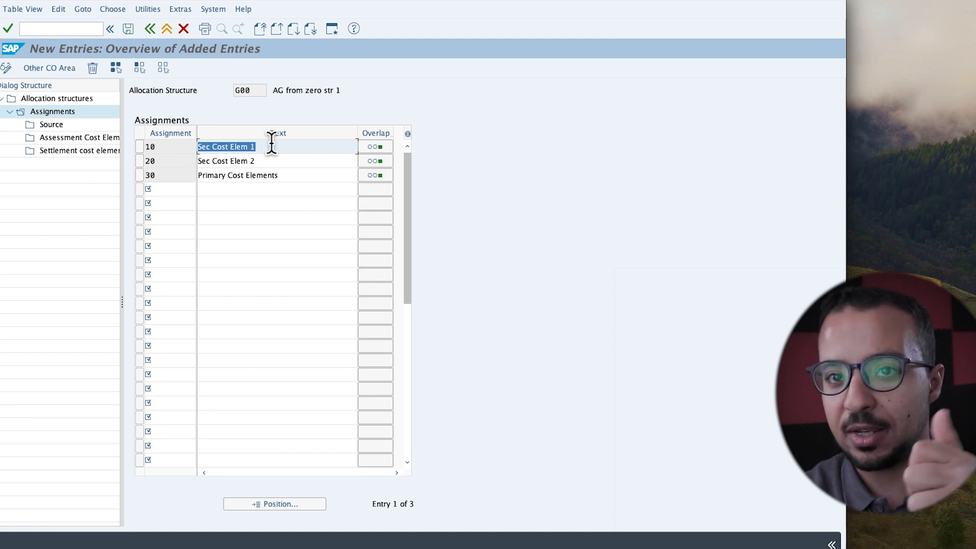
drag(288, 163, 185, 162)
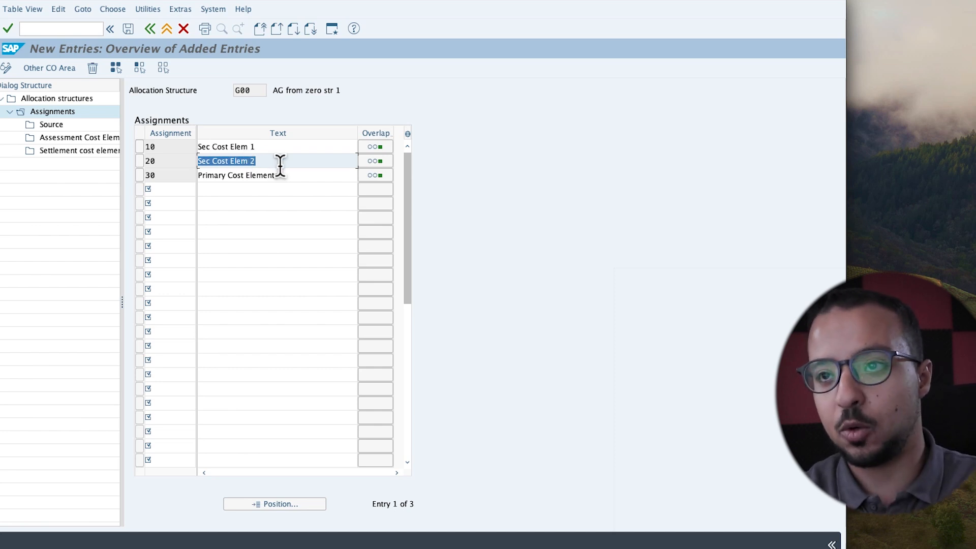
click(305, 177)
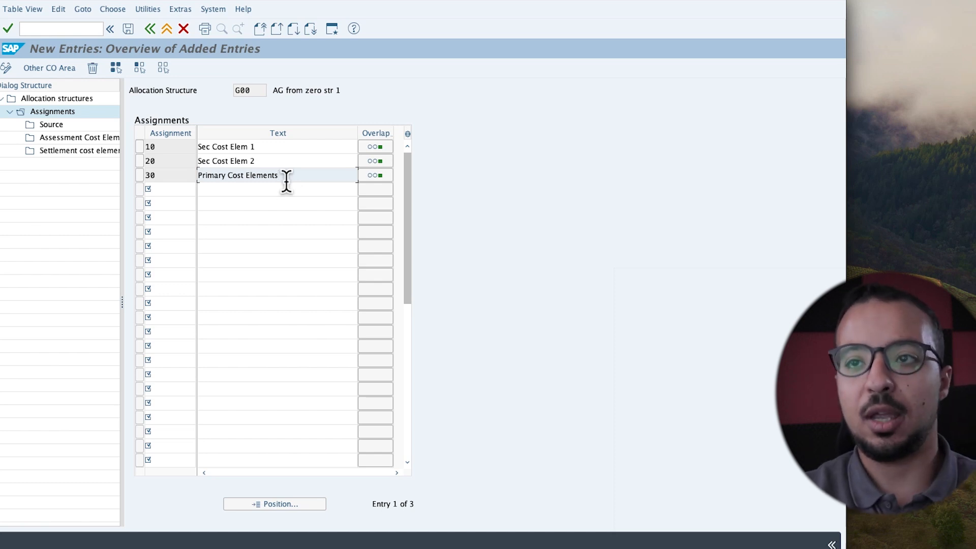
click(128, 29)
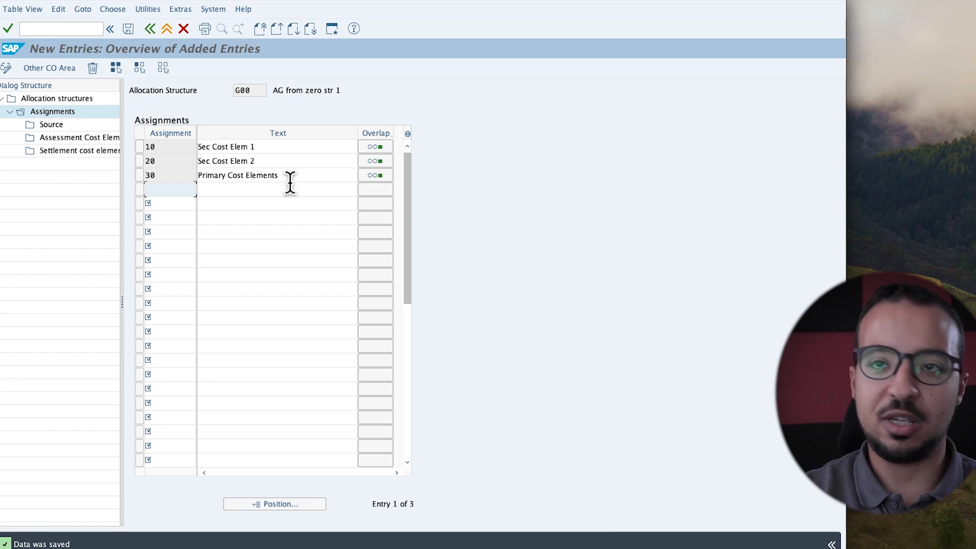
Step: Switch to SAP Fiori in the browser and check the allocation structure in the settlement rule parameters of internal order Marketing Campaign Jan 24
key(super+Tab)
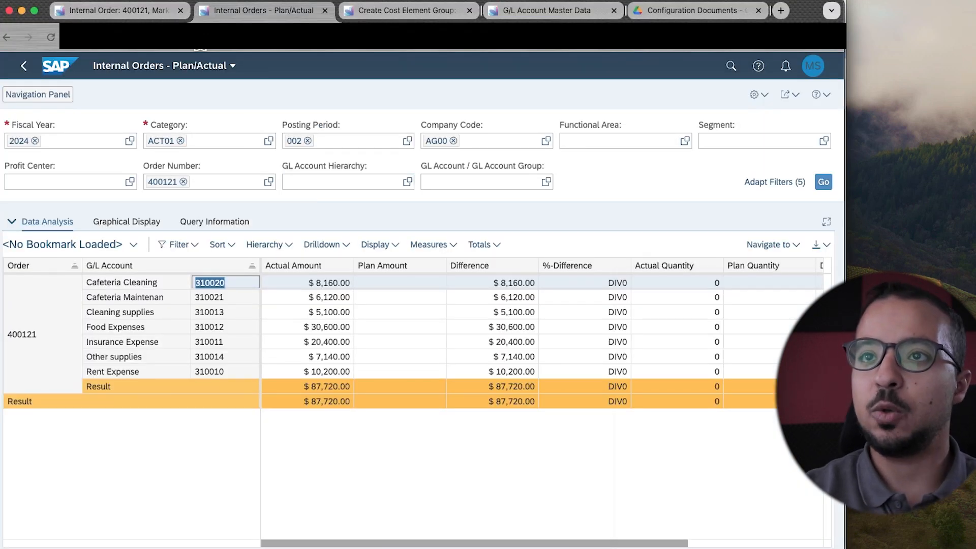
click(136, 15)
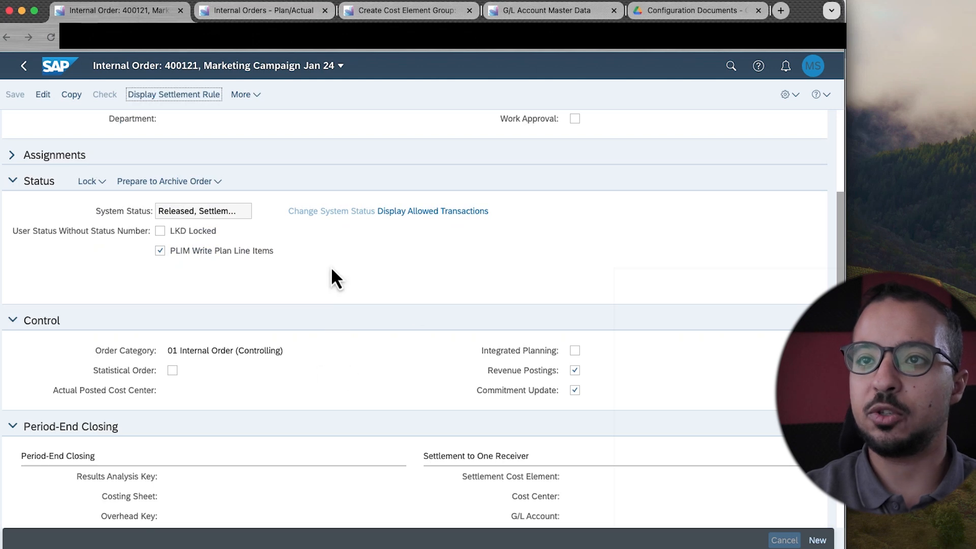
click(173, 96)
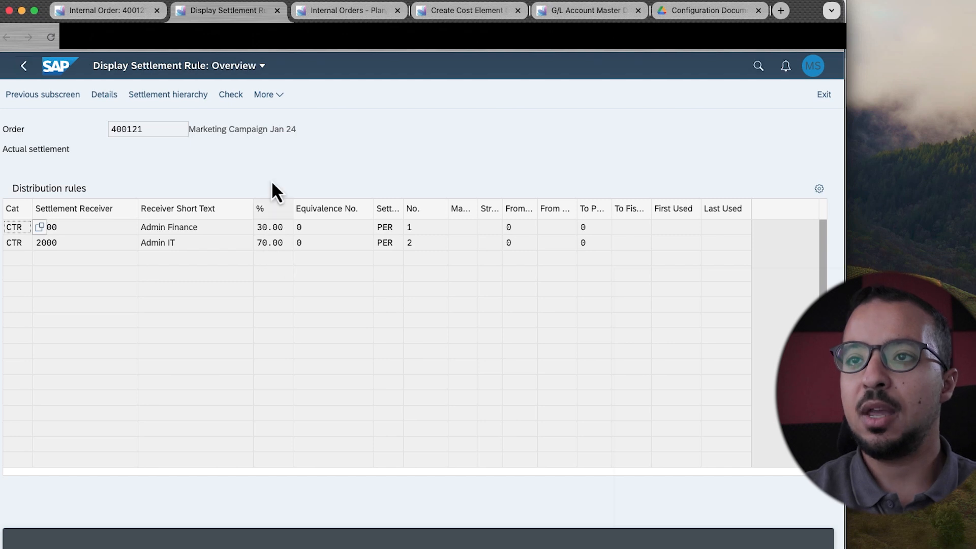
click(273, 95)
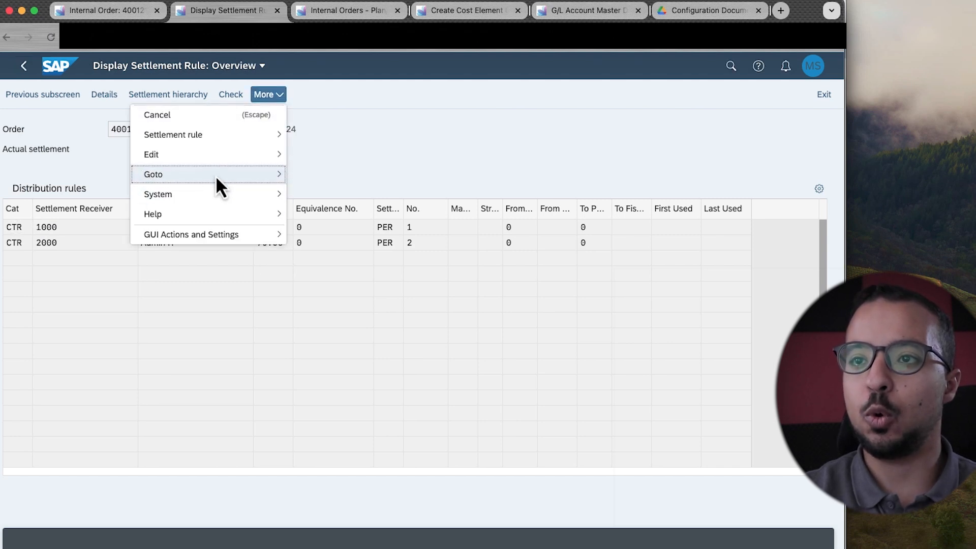
mouse_move(216, 176)
click(328, 275)
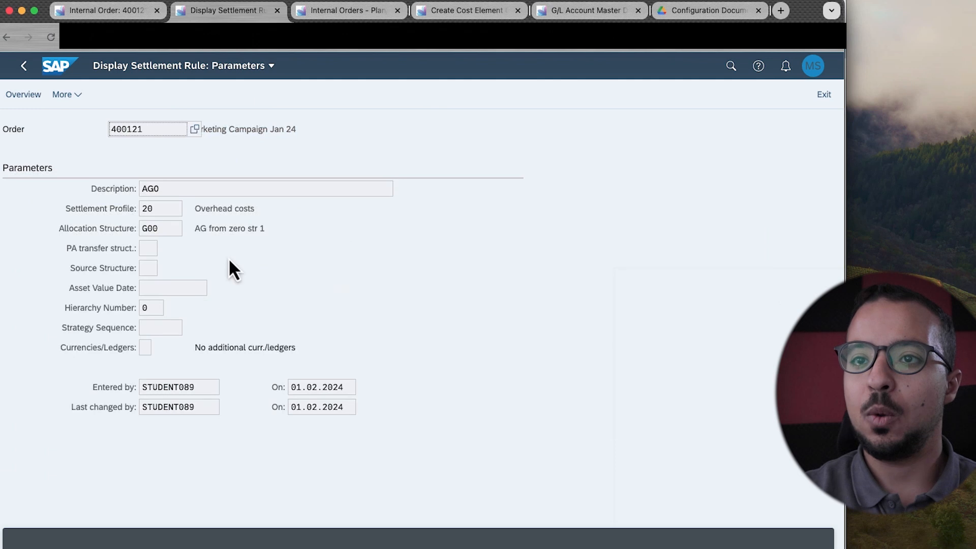
click(163, 233)
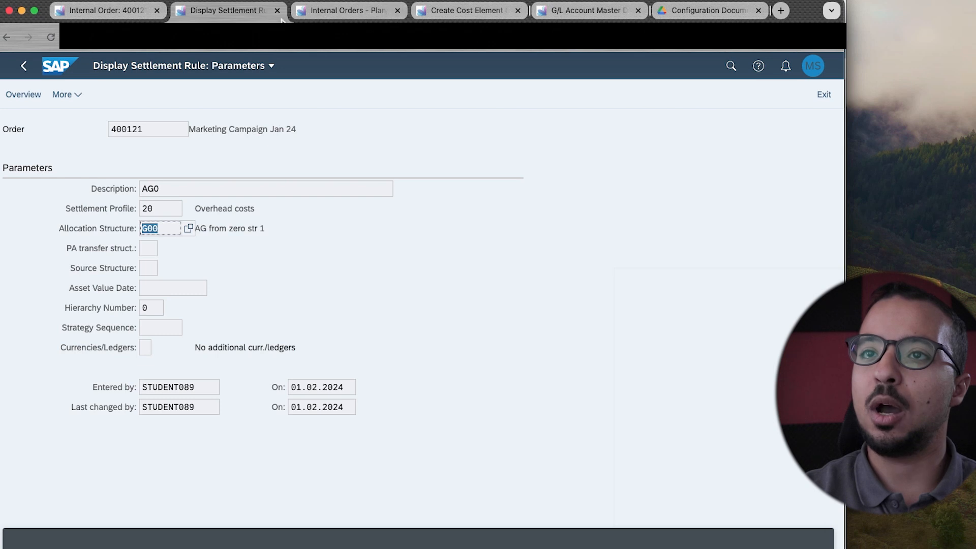
Step: Open Run Settlement under Overhead Cost Management (CO-OM) and enter the Marketing Campaign Jan 24 order number, settlement period 2 and fiscal year 2024
click(59, 68)
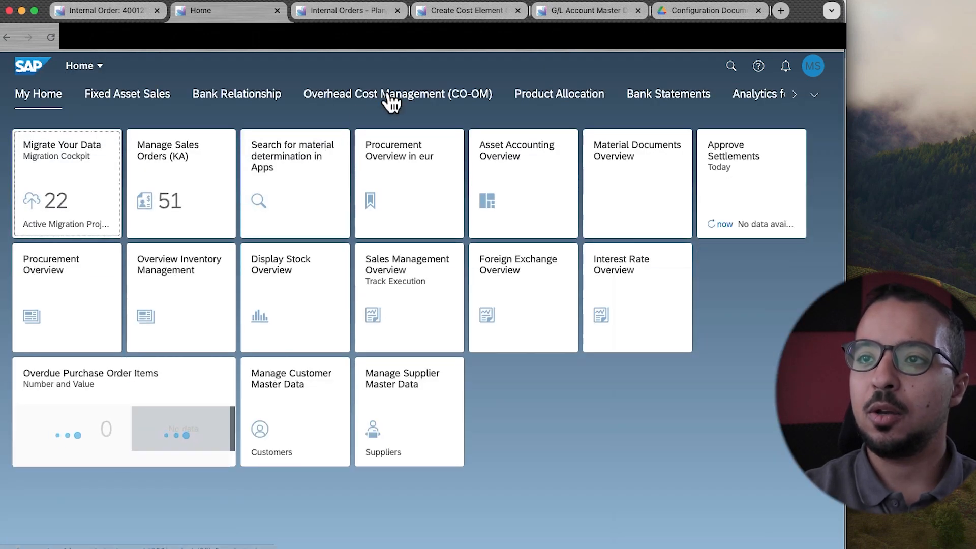
click(389, 102)
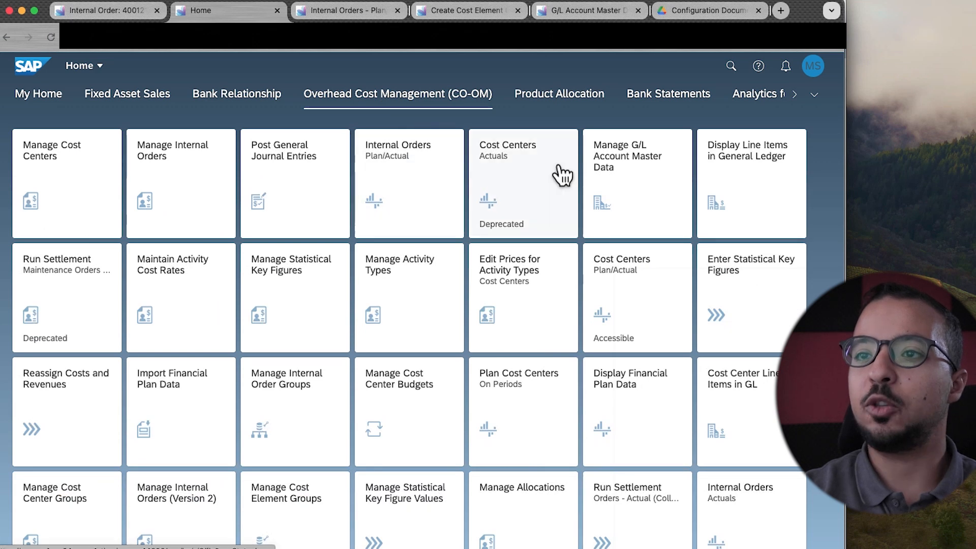
click(74, 293)
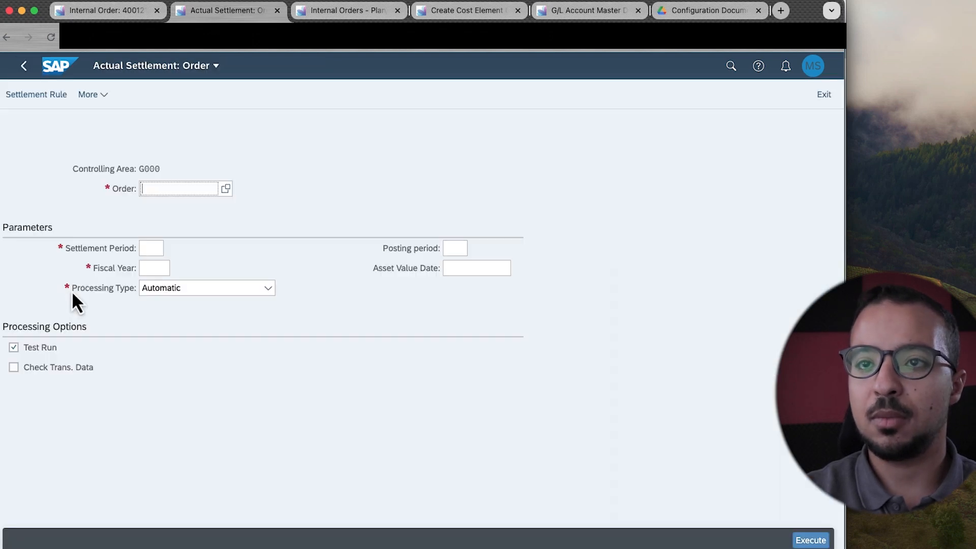
text(400121)
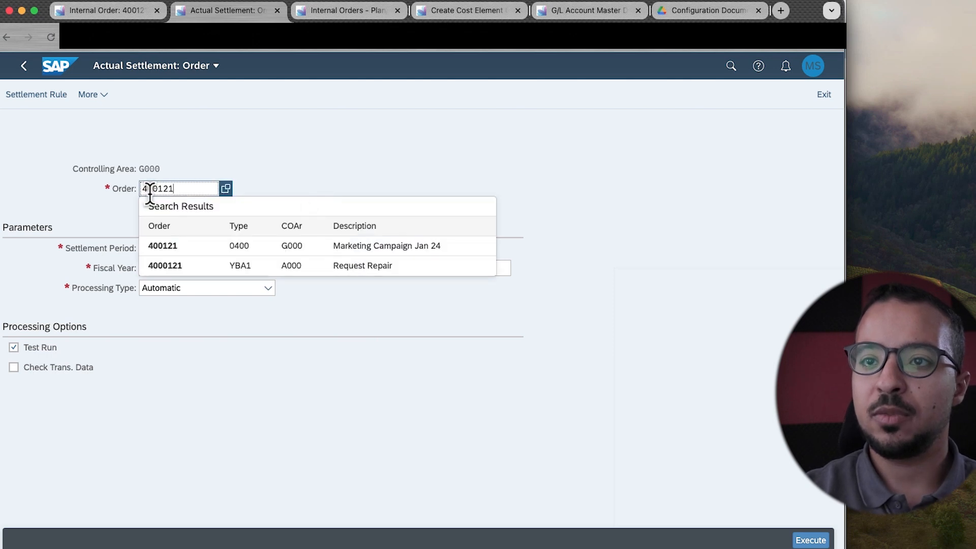
click(164, 245)
click(160, 248)
text(2)
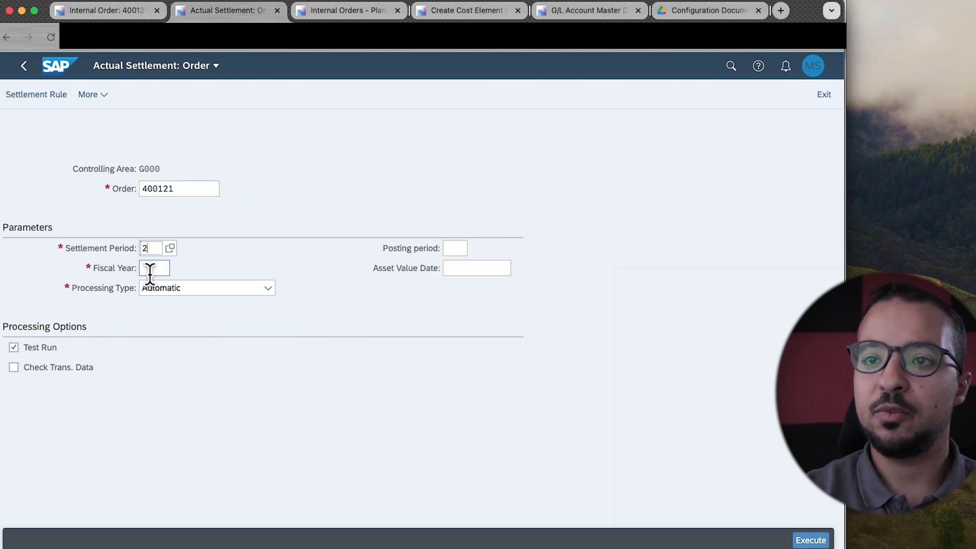
click(157, 270)
text(2024)
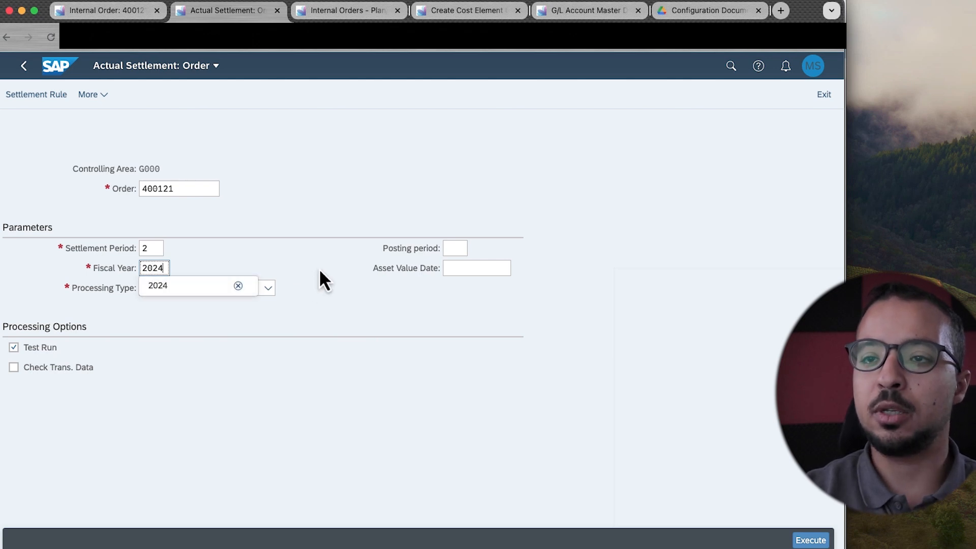
key(Tab)
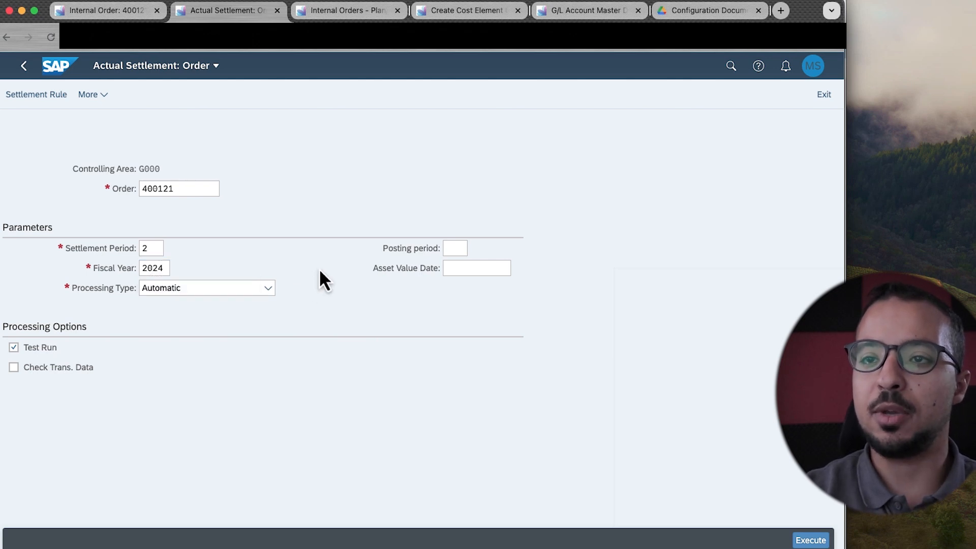
Step: Review the available processing types, keep Automatic and execute the order settlement as a test run
click(221, 293)
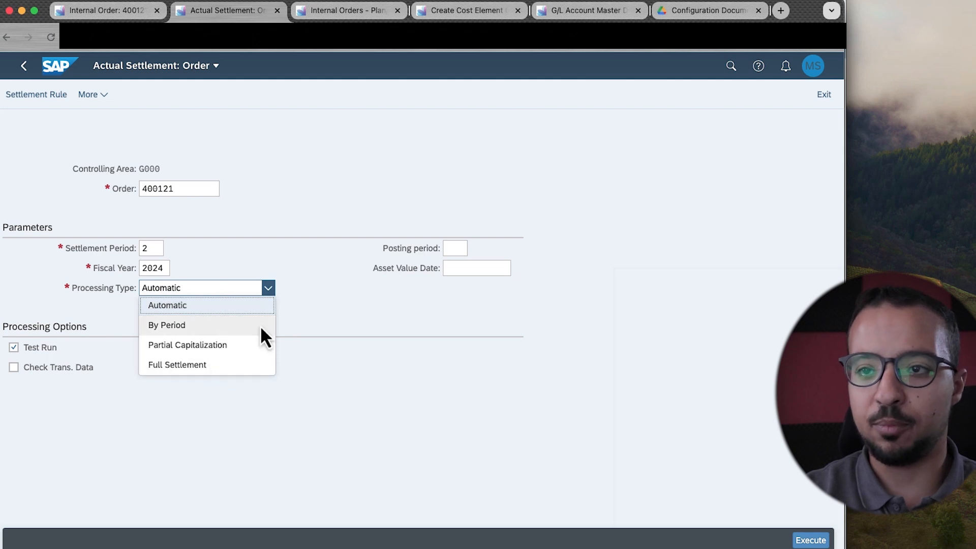
click(312, 290)
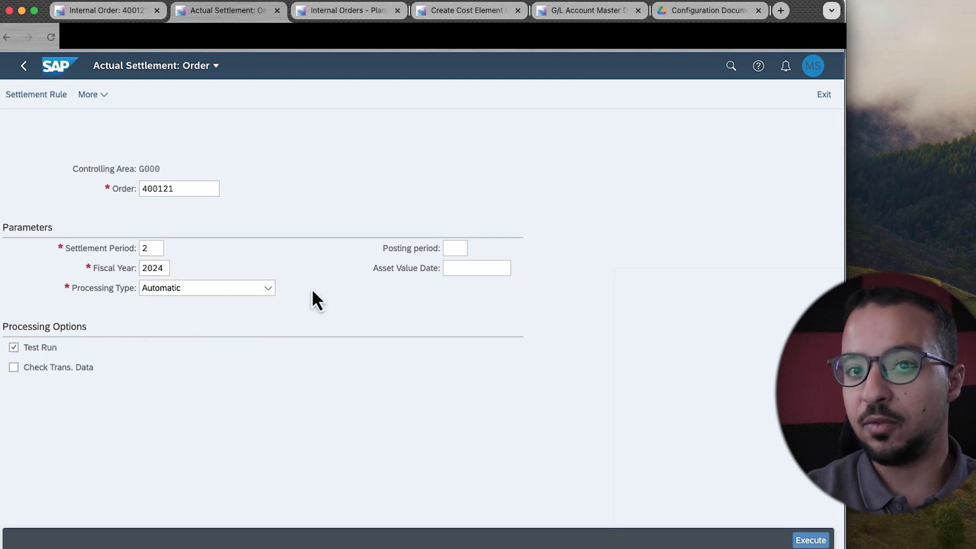
click(267, 288)
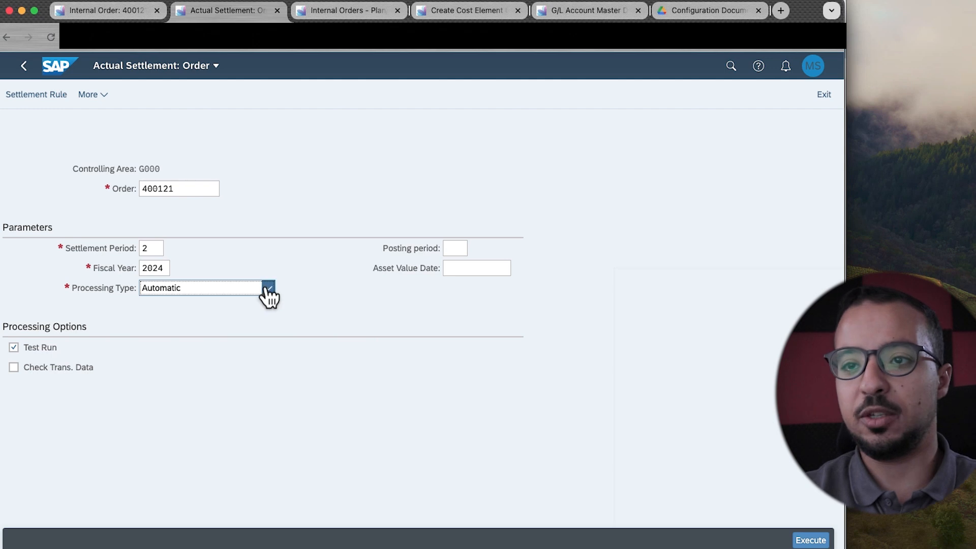
click(331, 291)
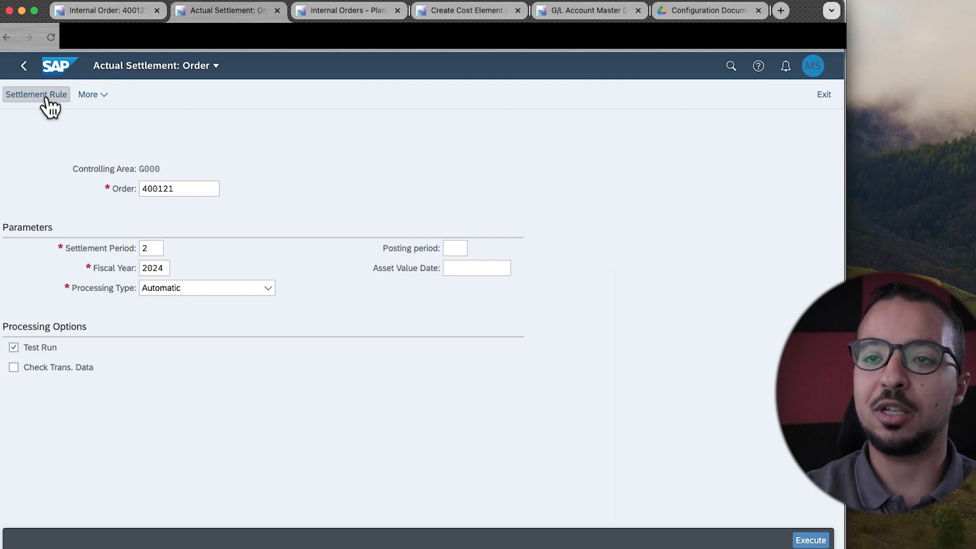
click(811, 541)
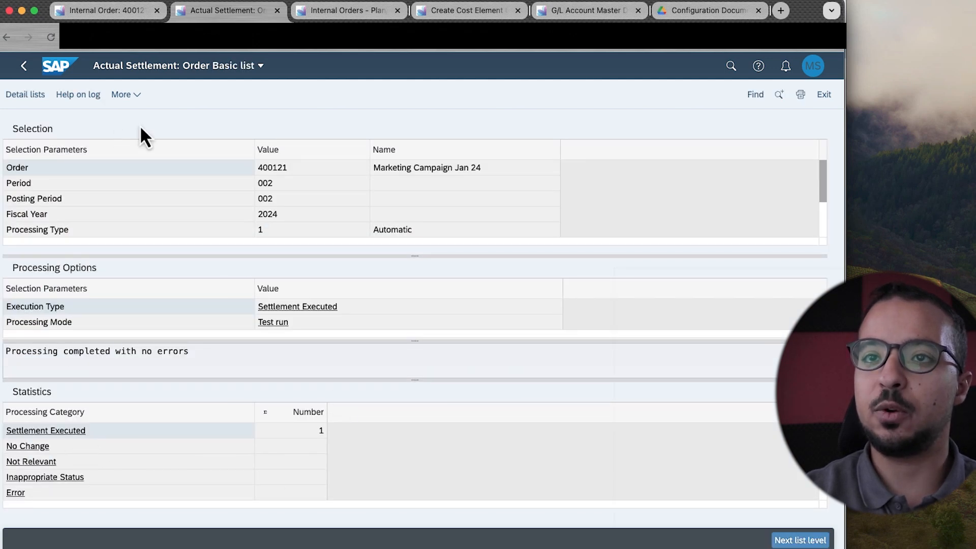
Step: Examine the test settlement's detail list and the sender debits by cost element, returning to the detail list
click(21, 99)
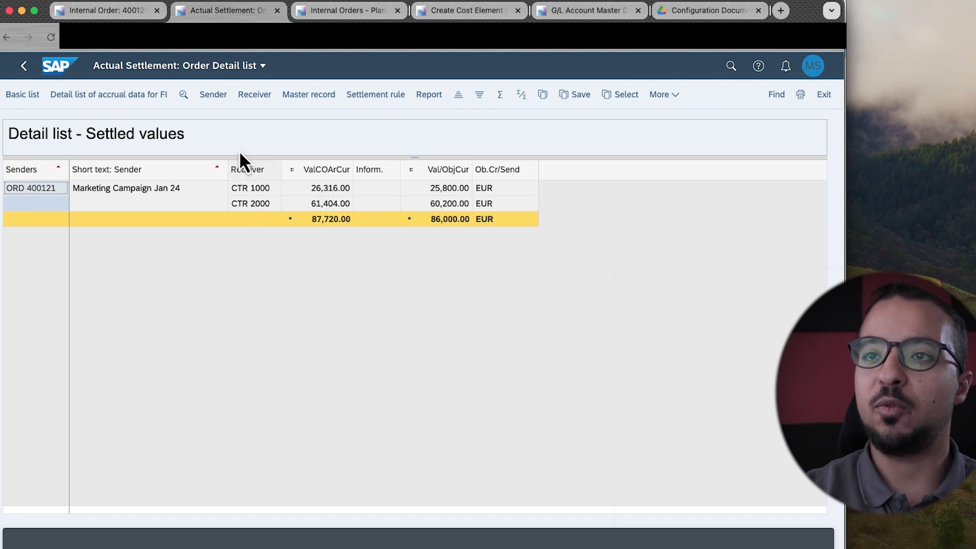
click(213, 98)
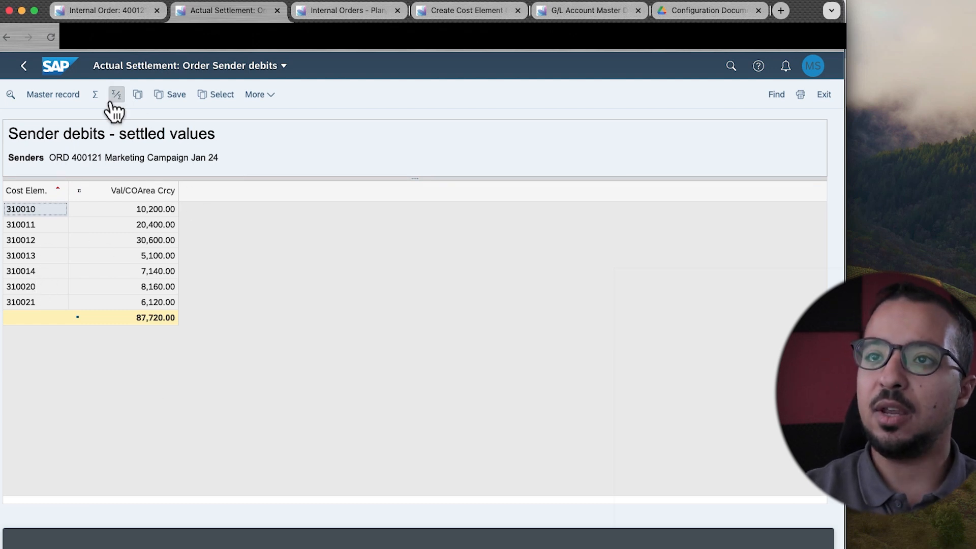
click(24, 67)
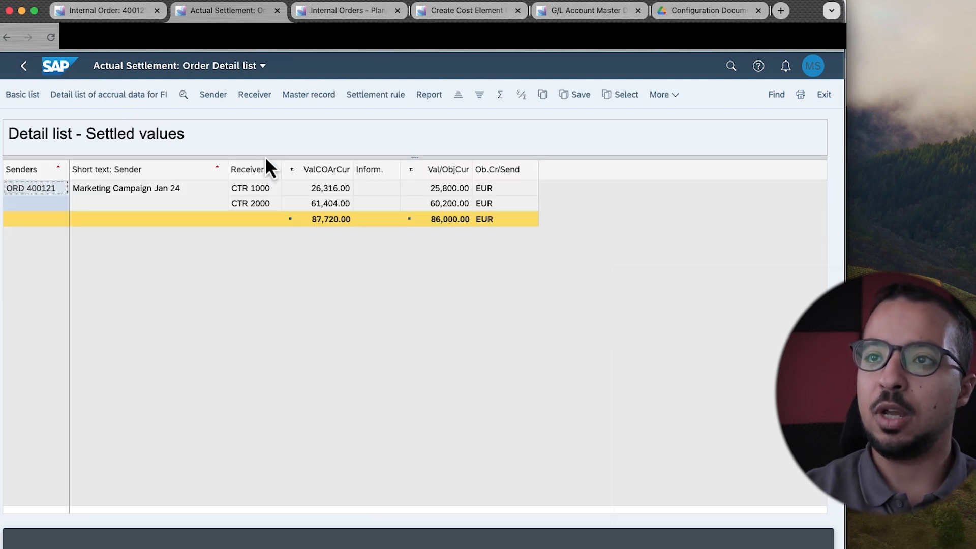
Step: Examine the receiver debits by cost element for cost centers CTR 1000 and CTR 2000
click(255, 96)
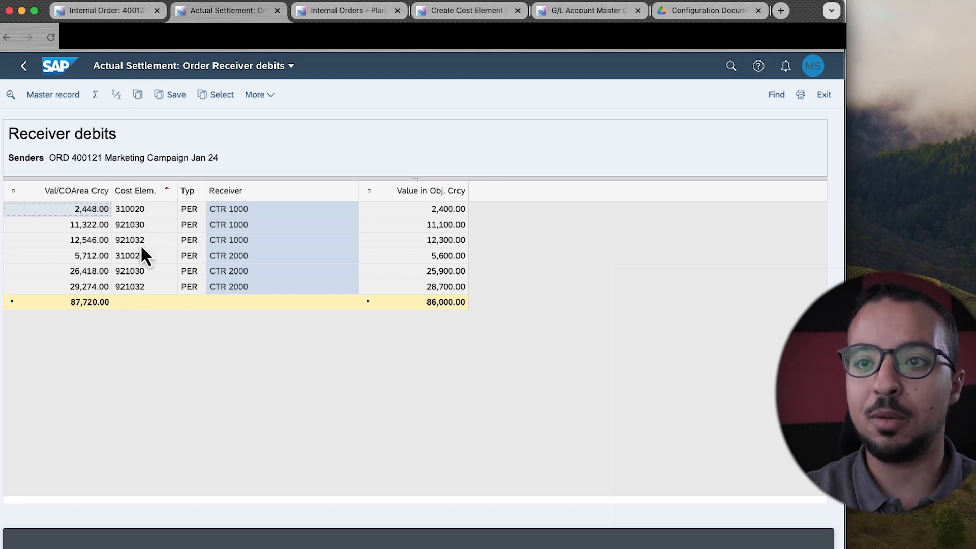
click(228, 211)
click(231, 223)
click(228, 239)
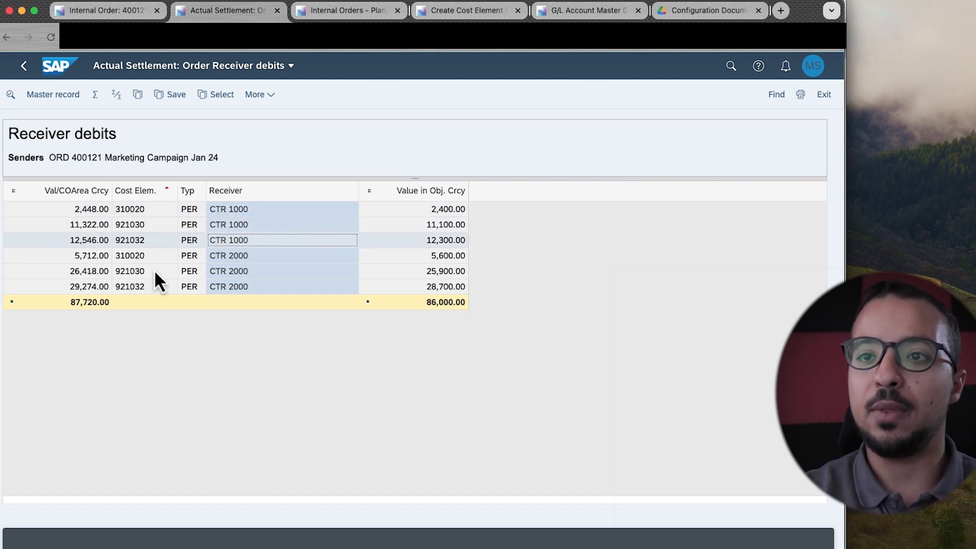
click(248, 257)
click(256, 272)
click(242, 287)
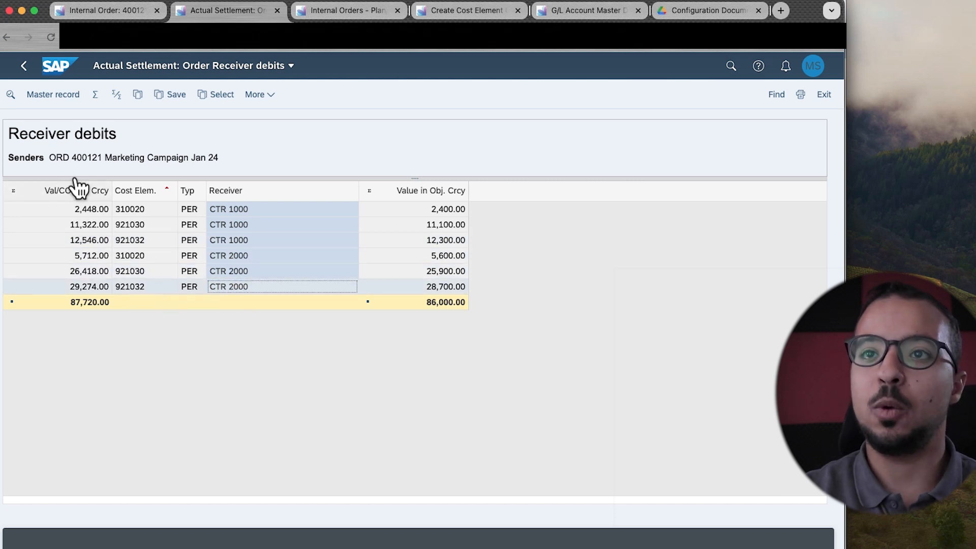
Step: Return to the order settlement's selection screen and turn off Test Run
click(23, 65)
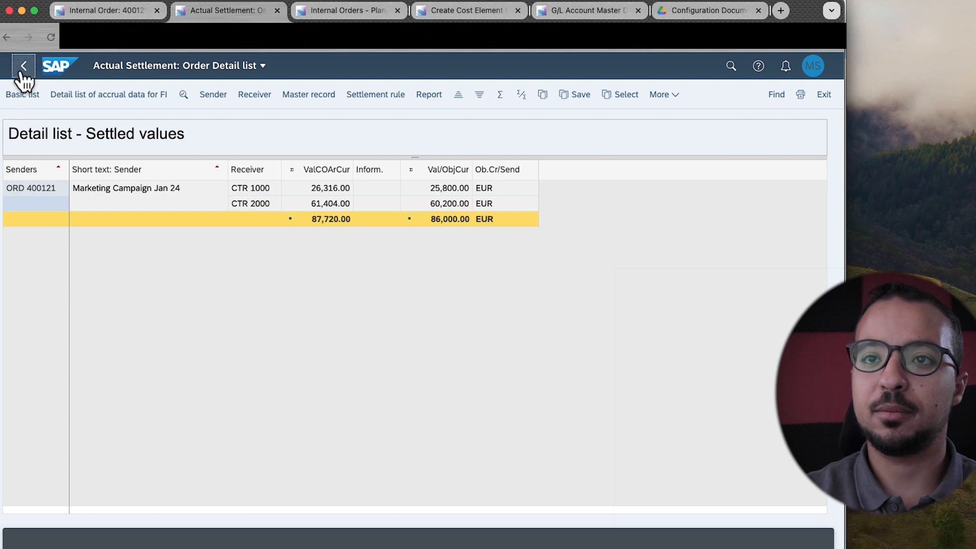
click(23, 65)
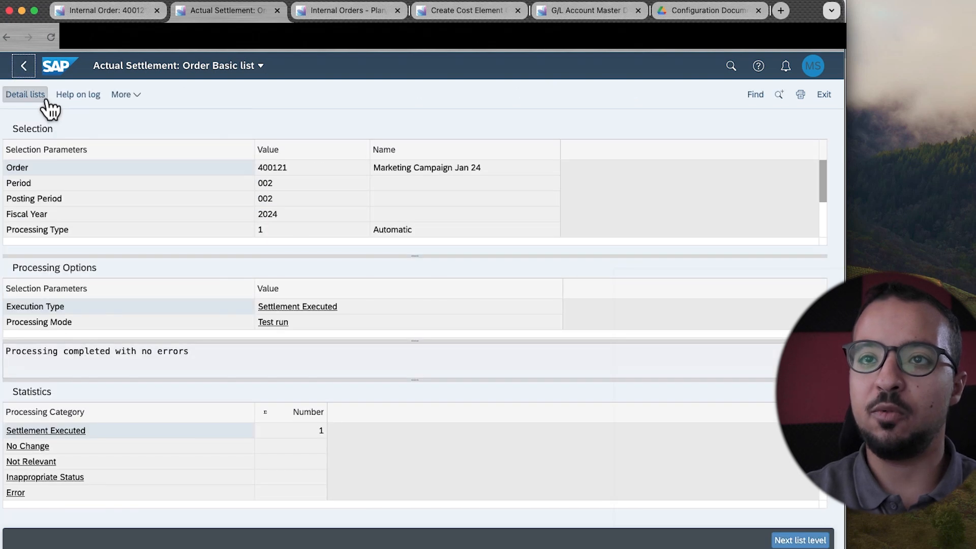
click(22, 66)
click(14, 348)
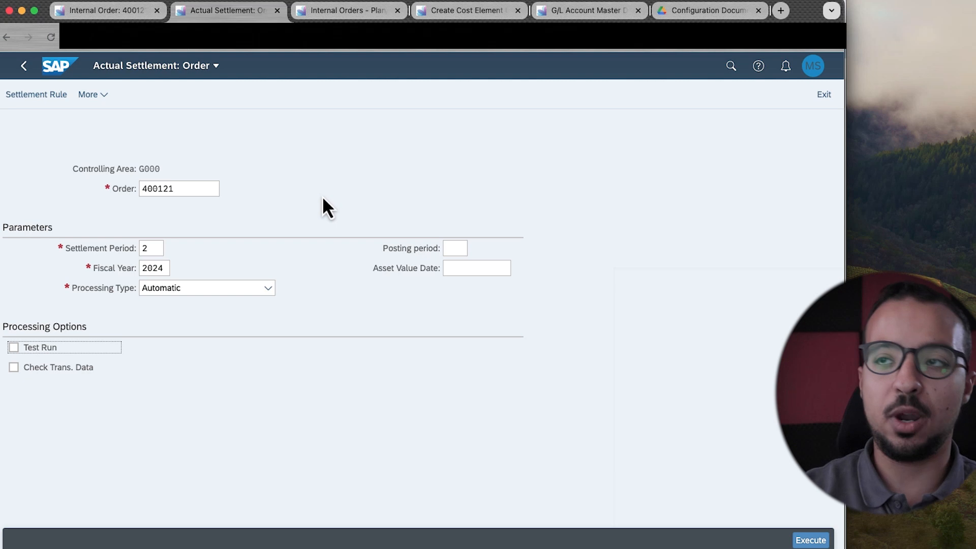
Step: Display general ledger line items for cost center 1000 with posting date This month, and return to the order settlement
click(572, 11)
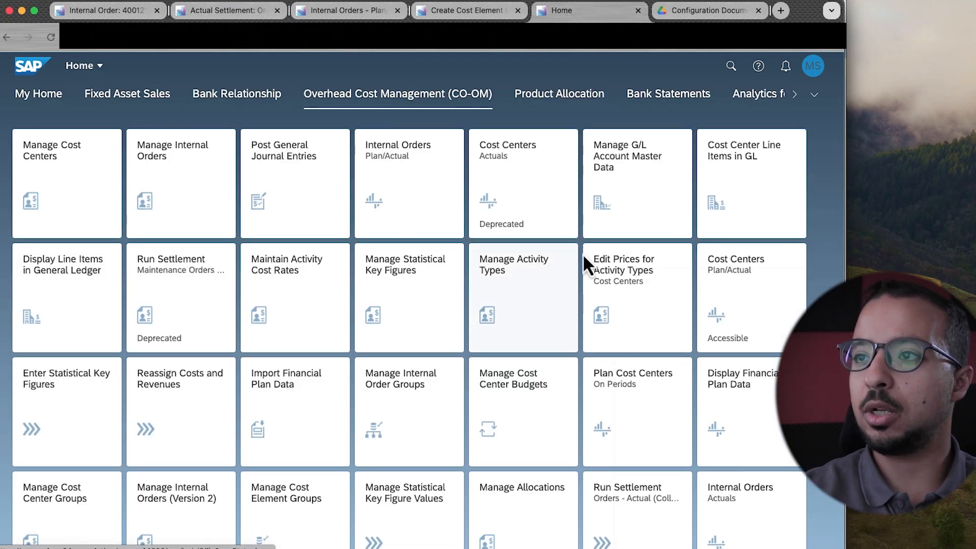
click(754, 183)
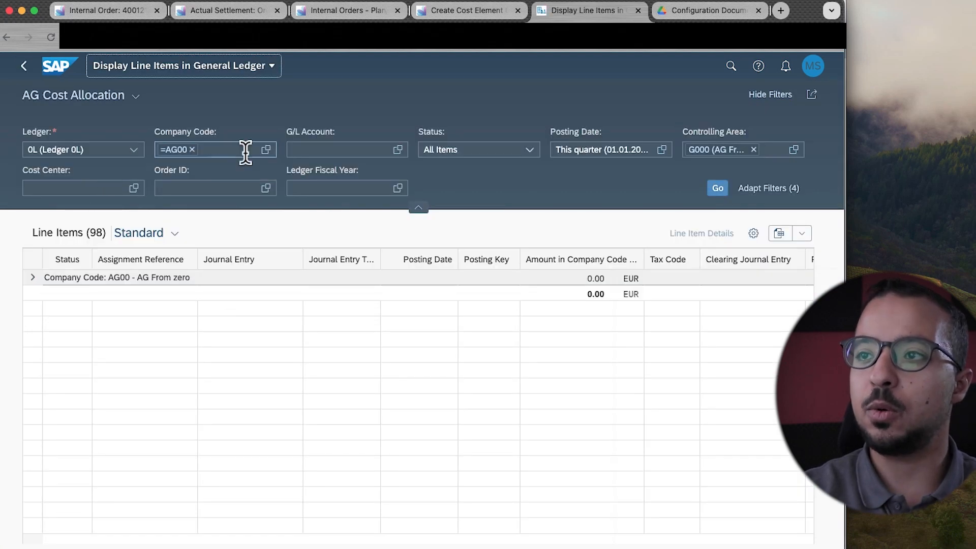
click(662, 149)
click(699, 197)
scroll(669, 323, down, 5)
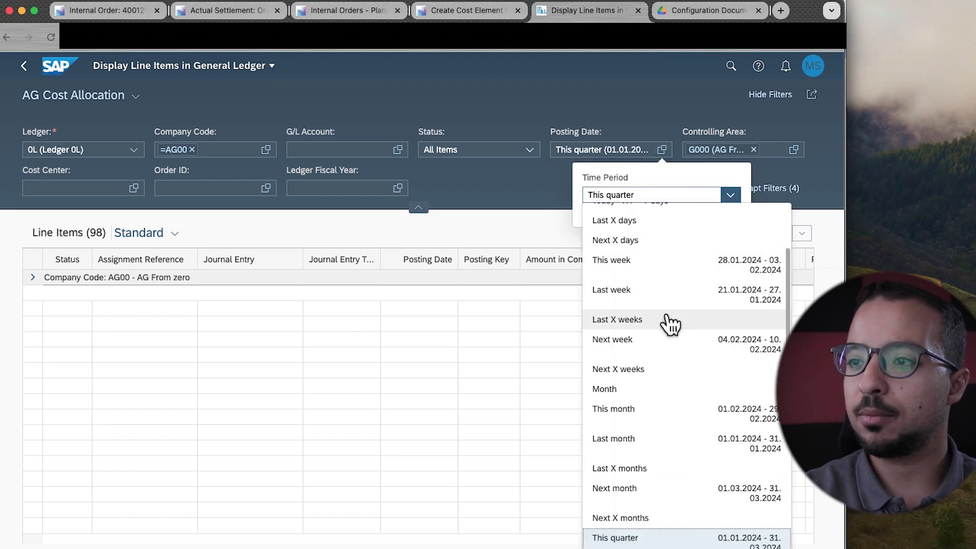
click(651, 412)
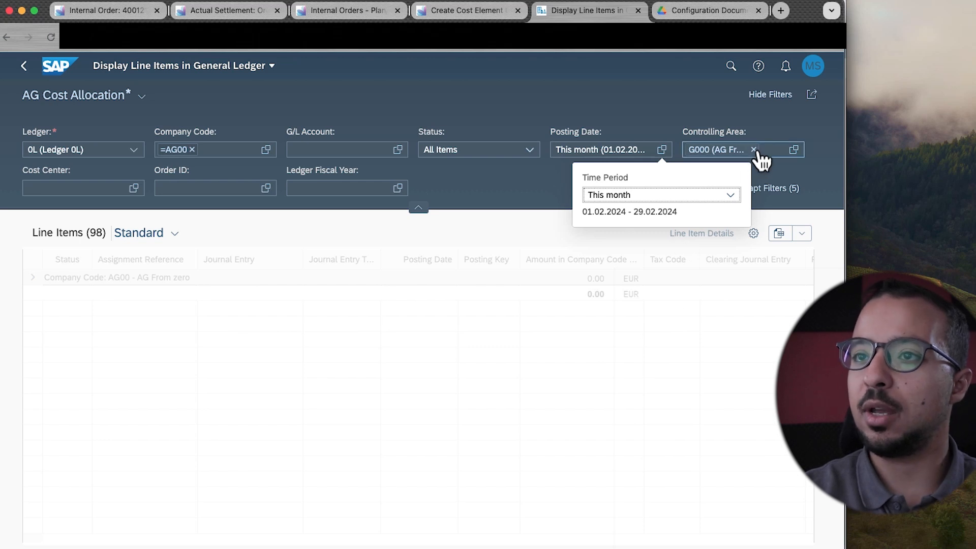
click(98, 190)
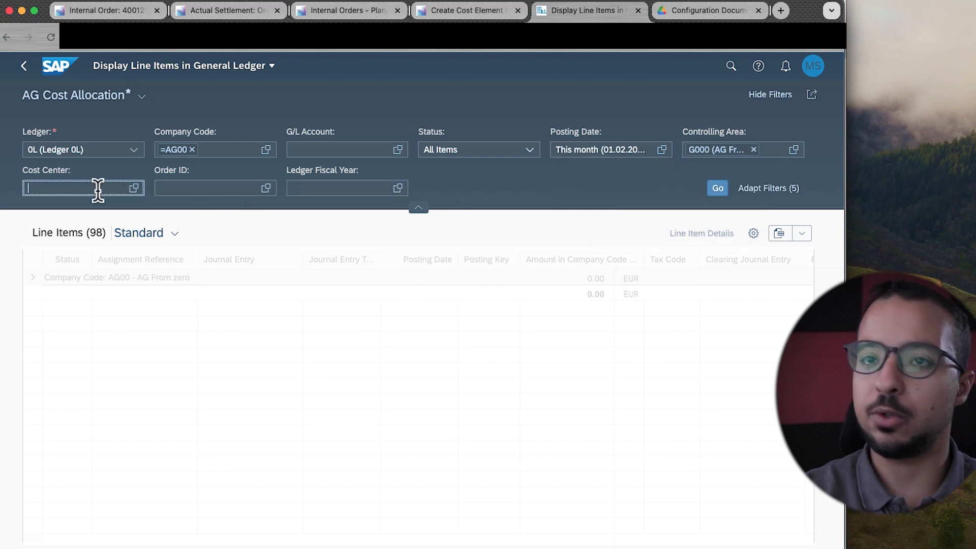
text(1000)
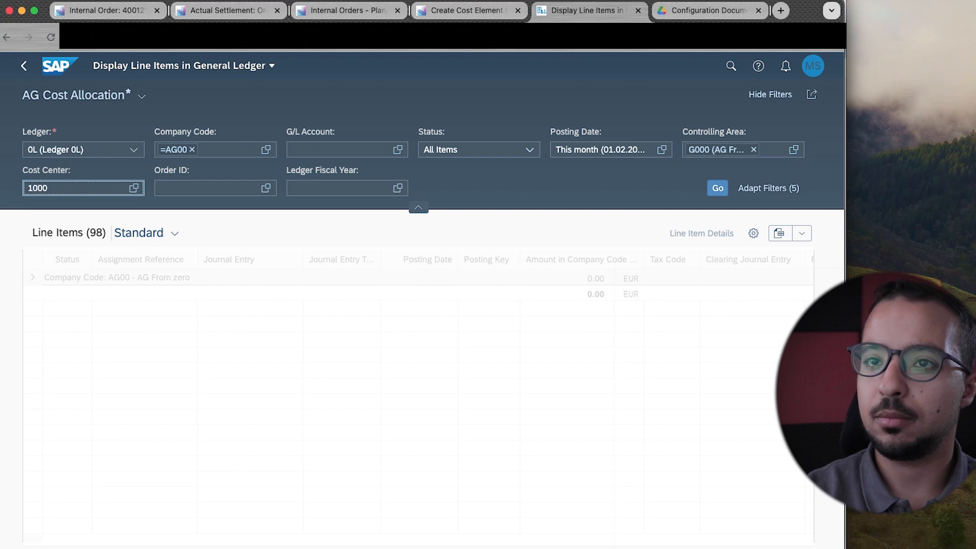
click(717, 189)
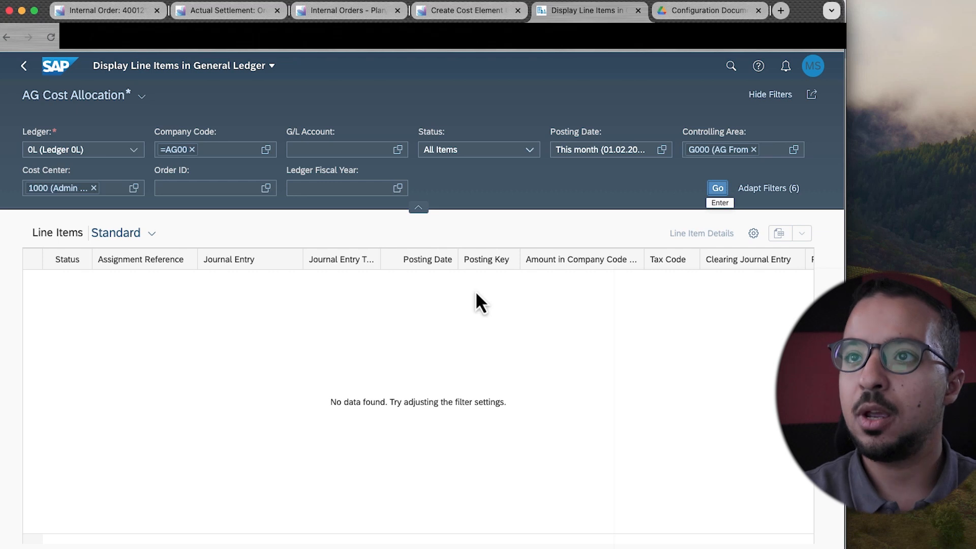
click(223, 11)
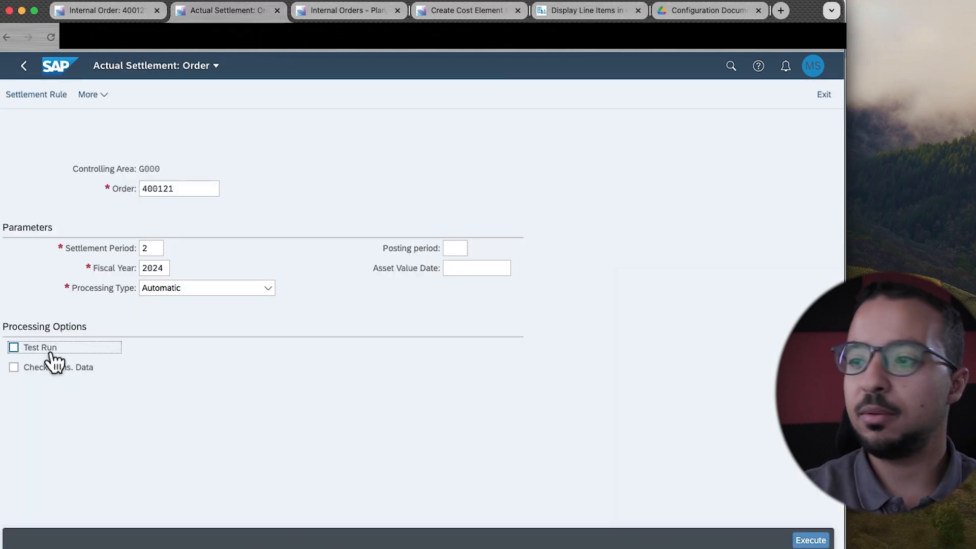
Step: Execute the actual settlement of the internal order and refresh the general ledger line items for cost center 1000
click(811, 540)
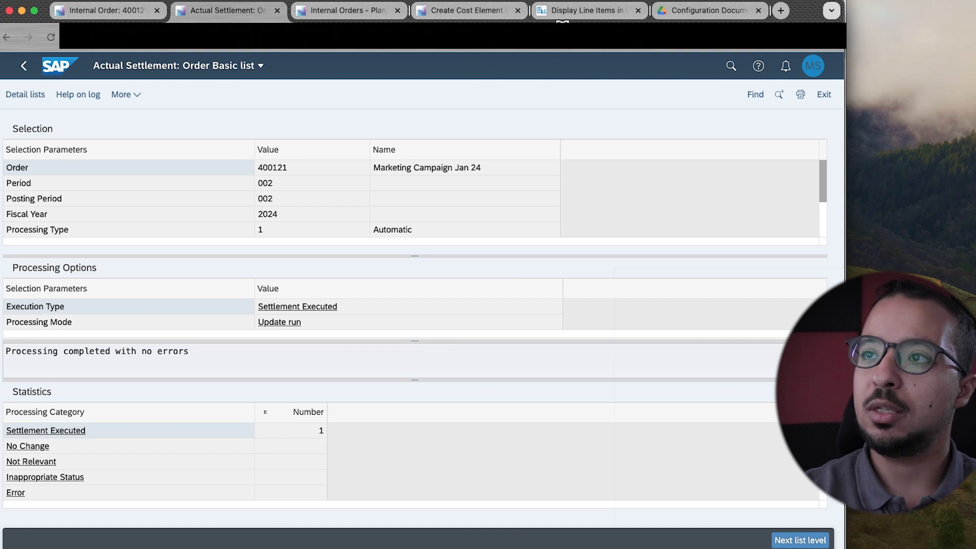
click(577, 11)
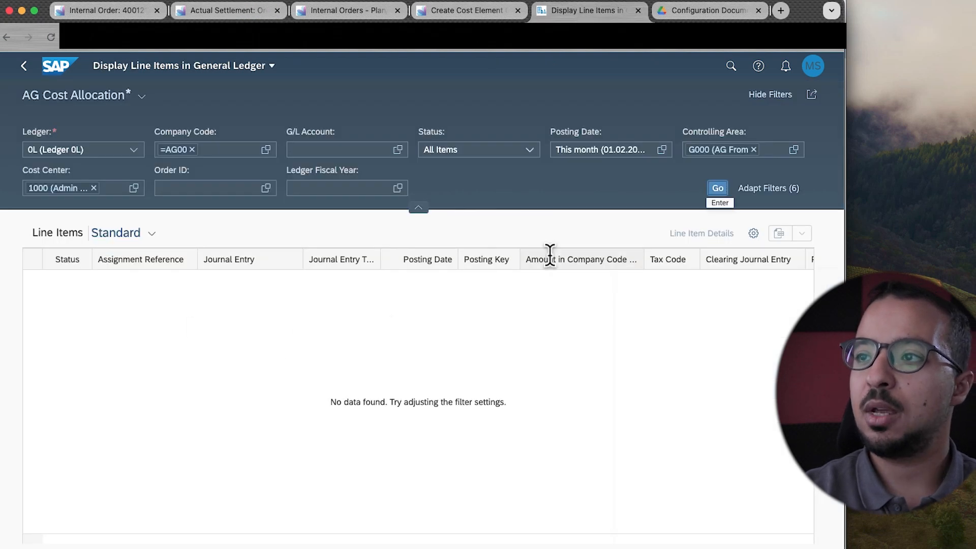
click(718, 194)
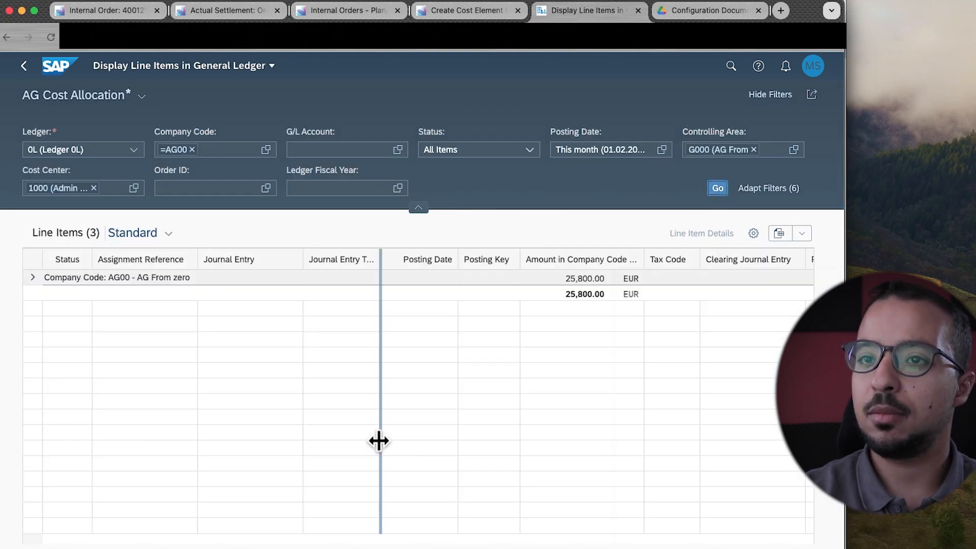
Step: Expand company code AG00 in the line items and examine the posting under G/L account 921032 - IO Settlement 2, collapsing that account again
click(33, 278)
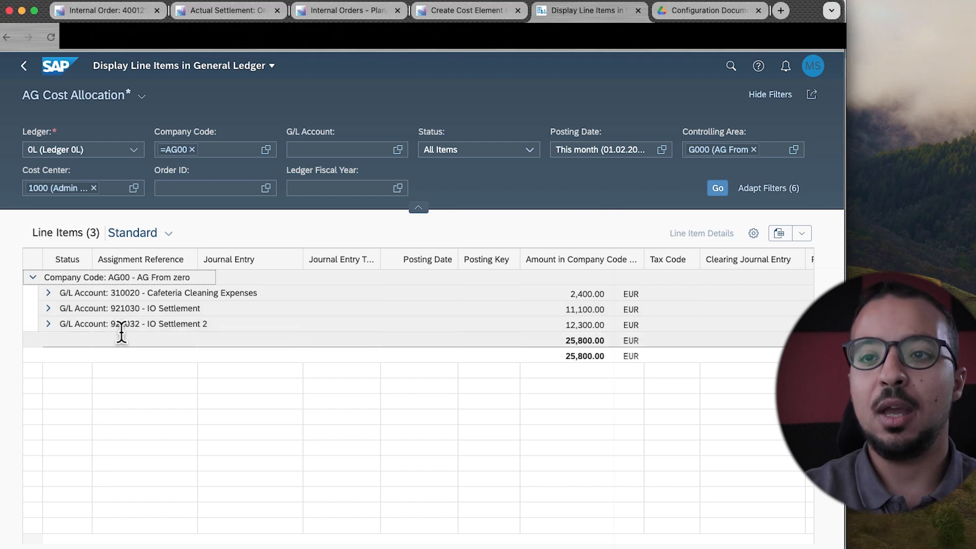
click(49, 325)
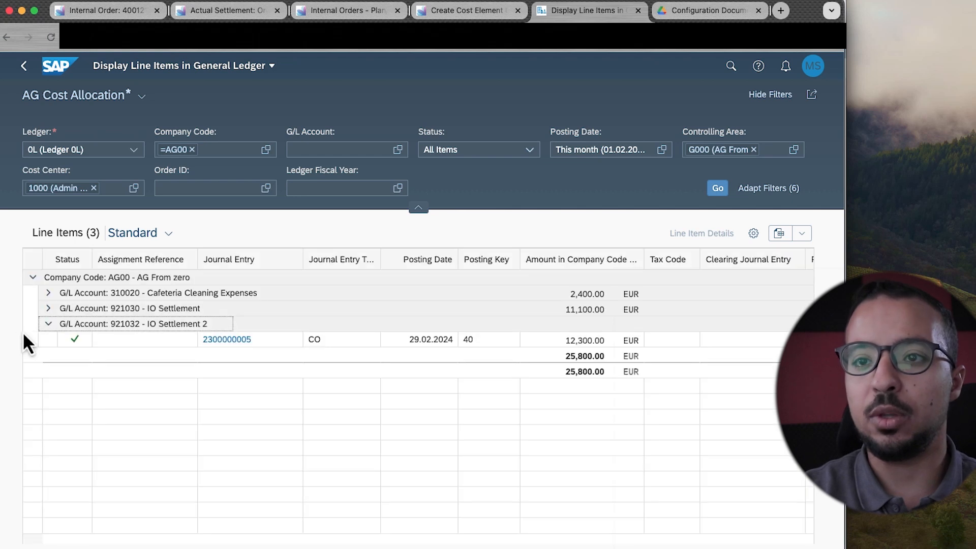
click(48, 324)
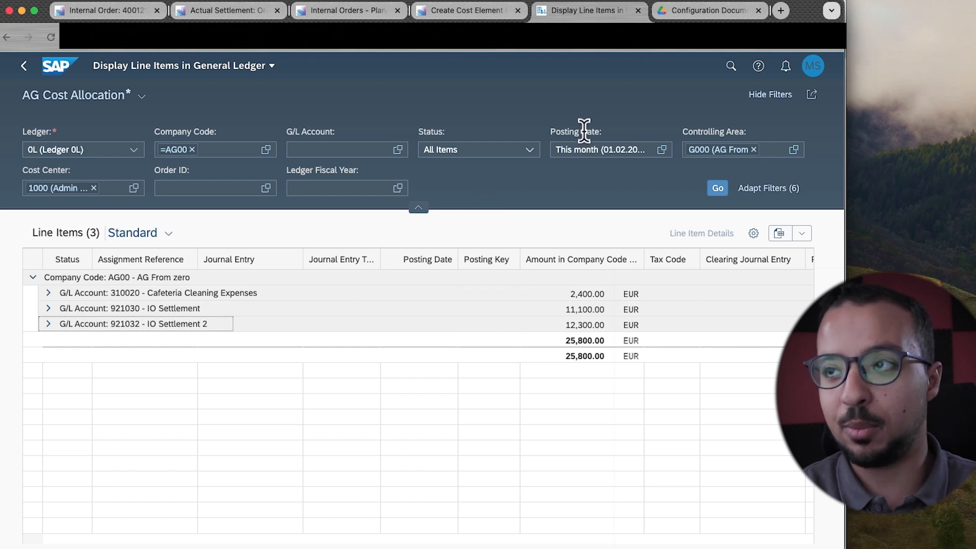
Step: Switch to Google Drive, open "S4HANA AG From Zero Configuration Jan 2024.pdf" and look through its table of contents and configuration notes
click(690, 17)
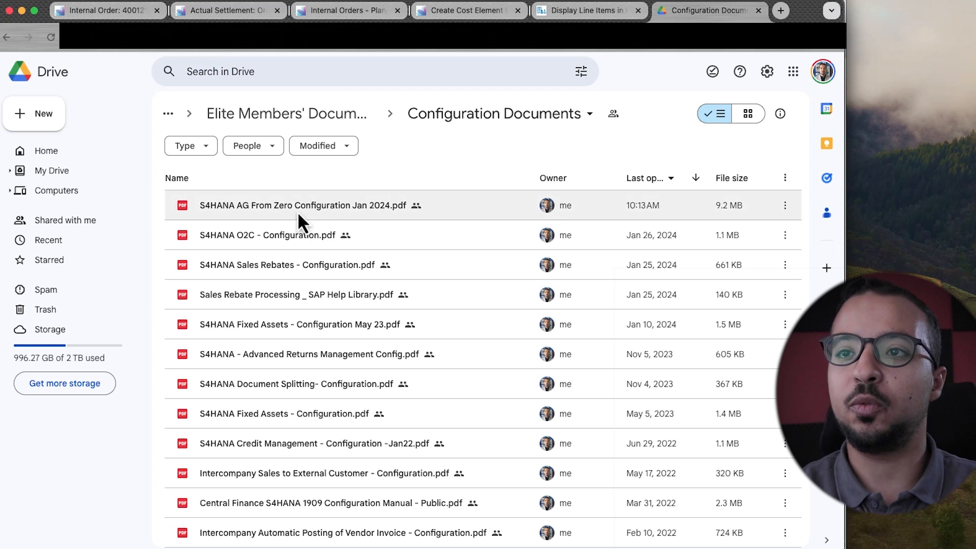
click(311, 219)
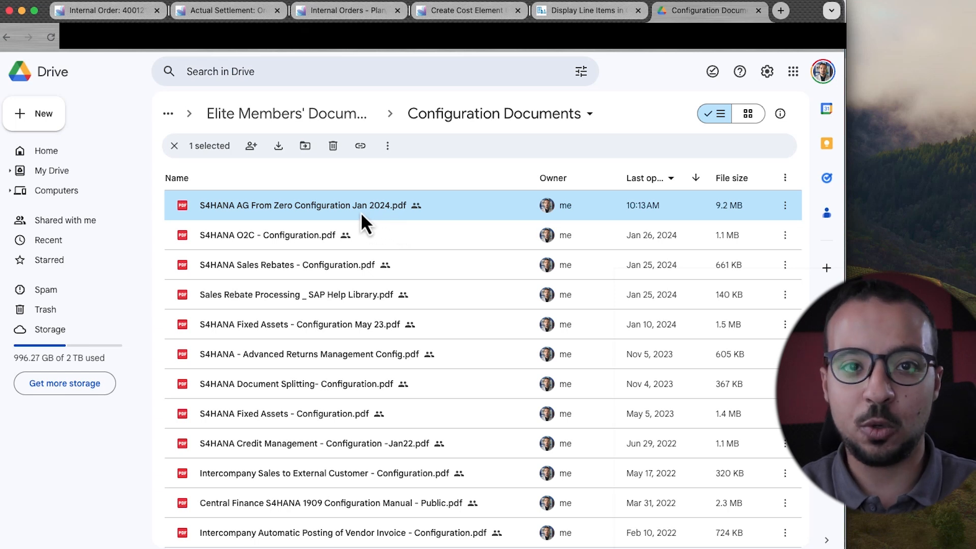
double_click(346, 209)
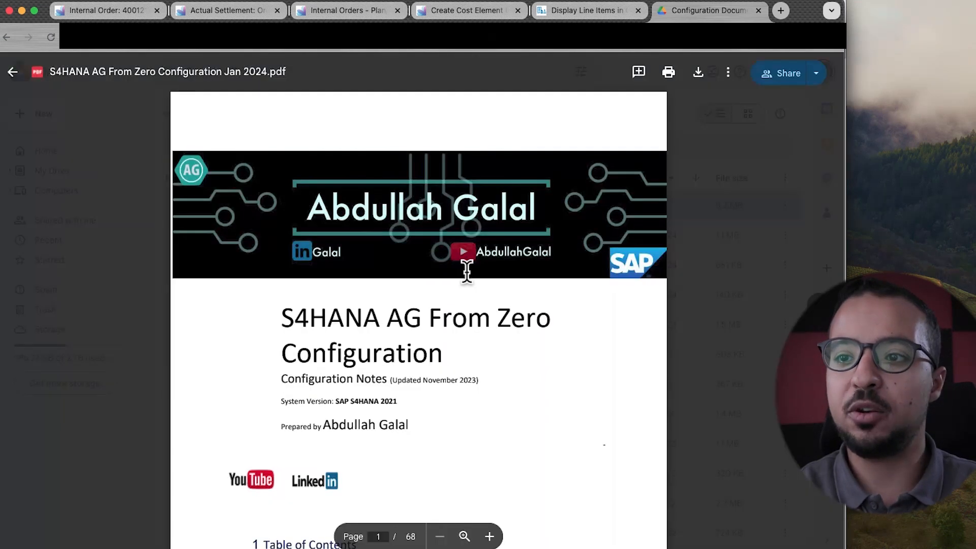
scroll(483, 300, down, 5)
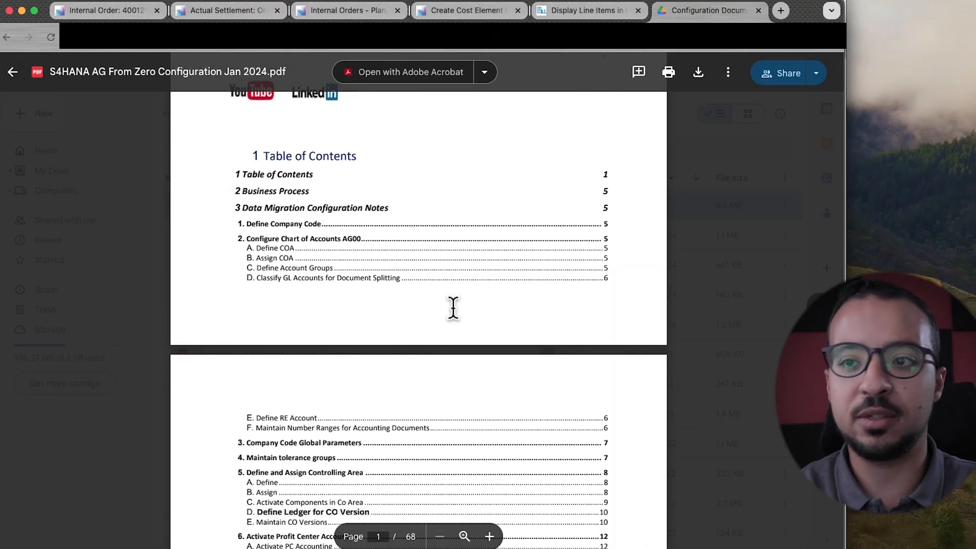
scroll(460, 308, down, 10)
scroll(460, 319, down, 20)
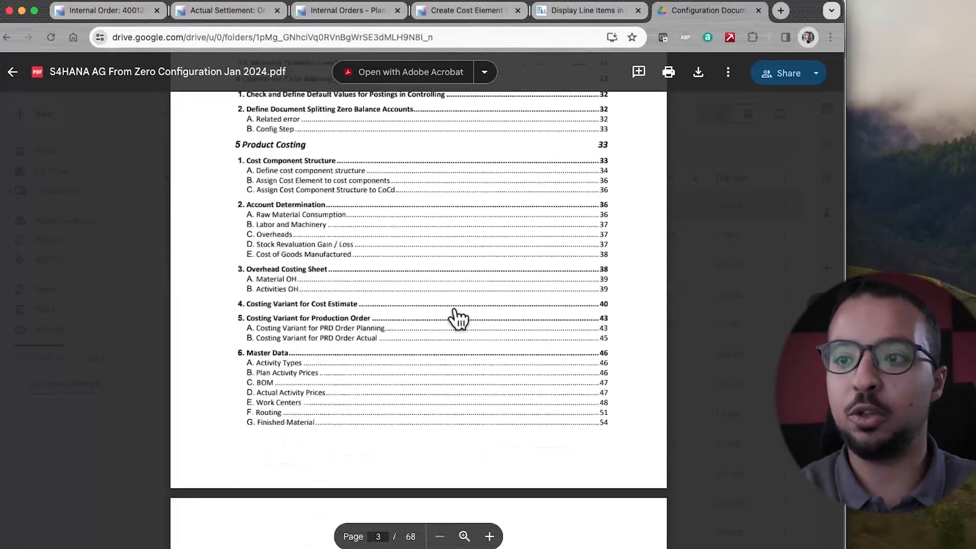
scroll(453, 308, down, 5)
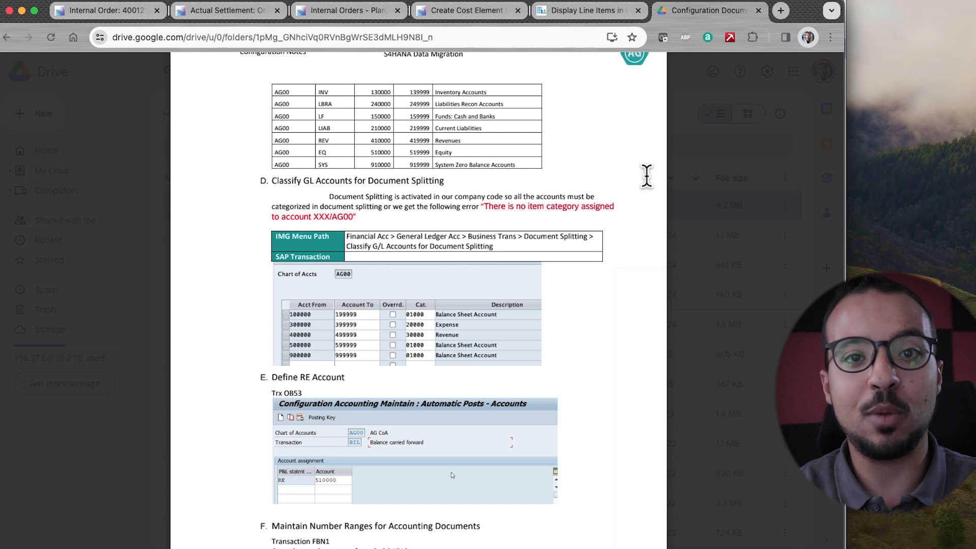
scroll(647, 175, up, 5)
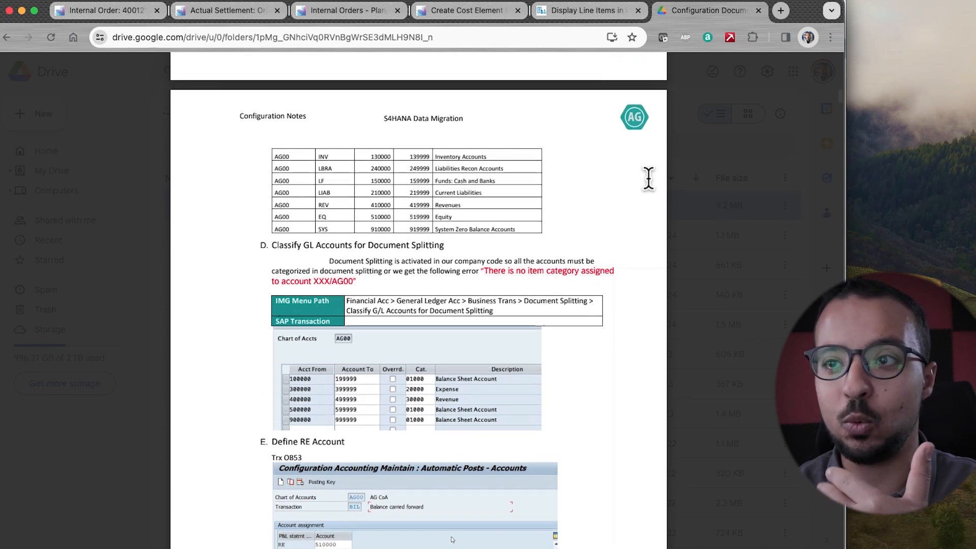